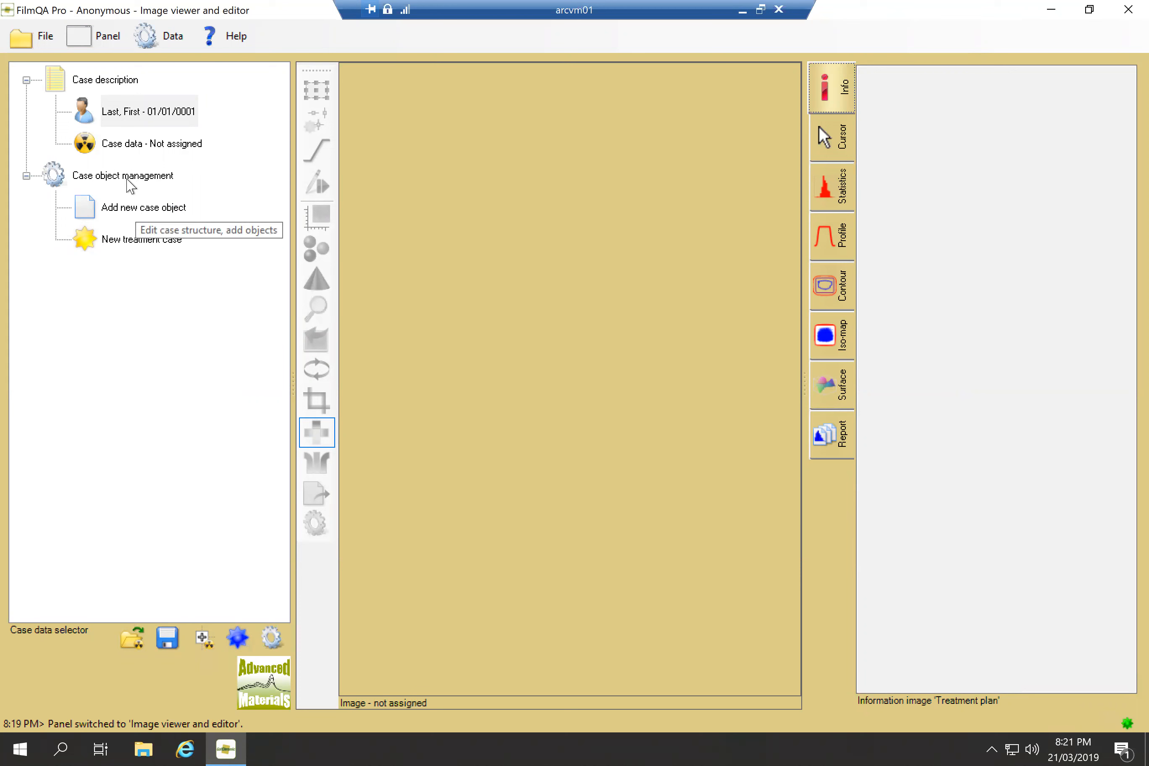
# Check Film calibration (mosaic) among the assigned types in treatment object management
pyautogui.click(138, 182)
pyautogui.rightClick(136, 177)
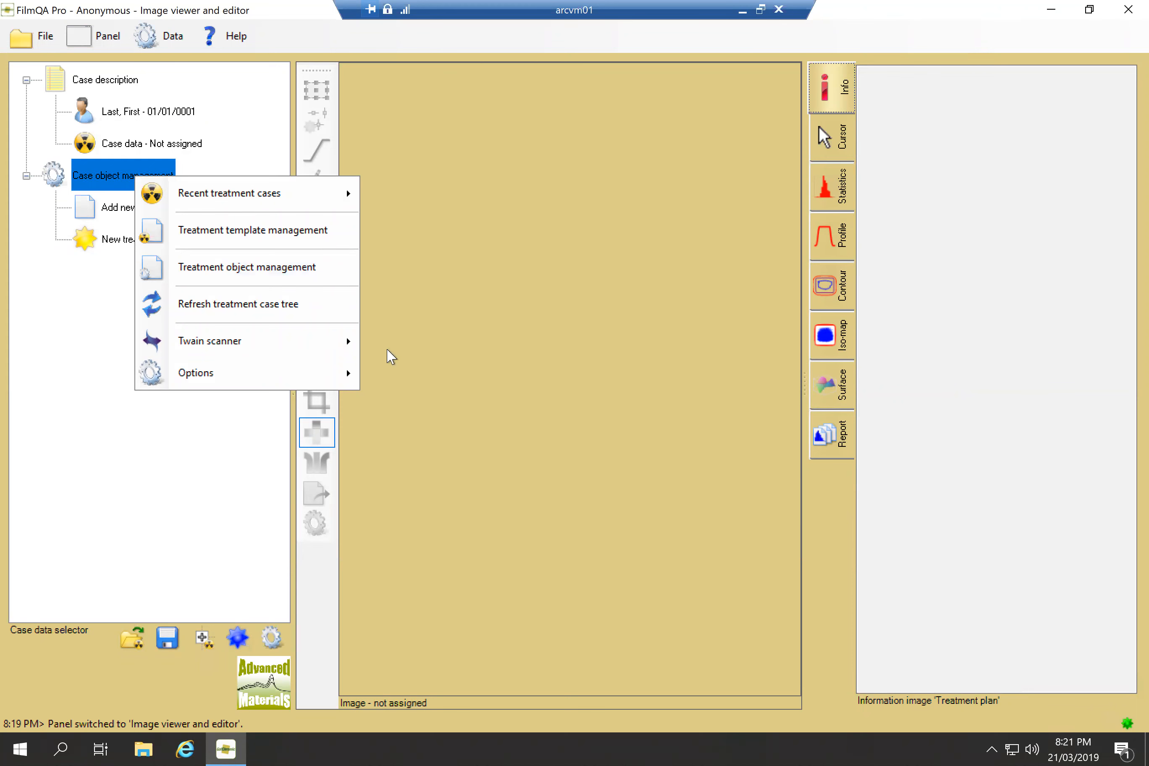
pyautogui.click(272, 278)
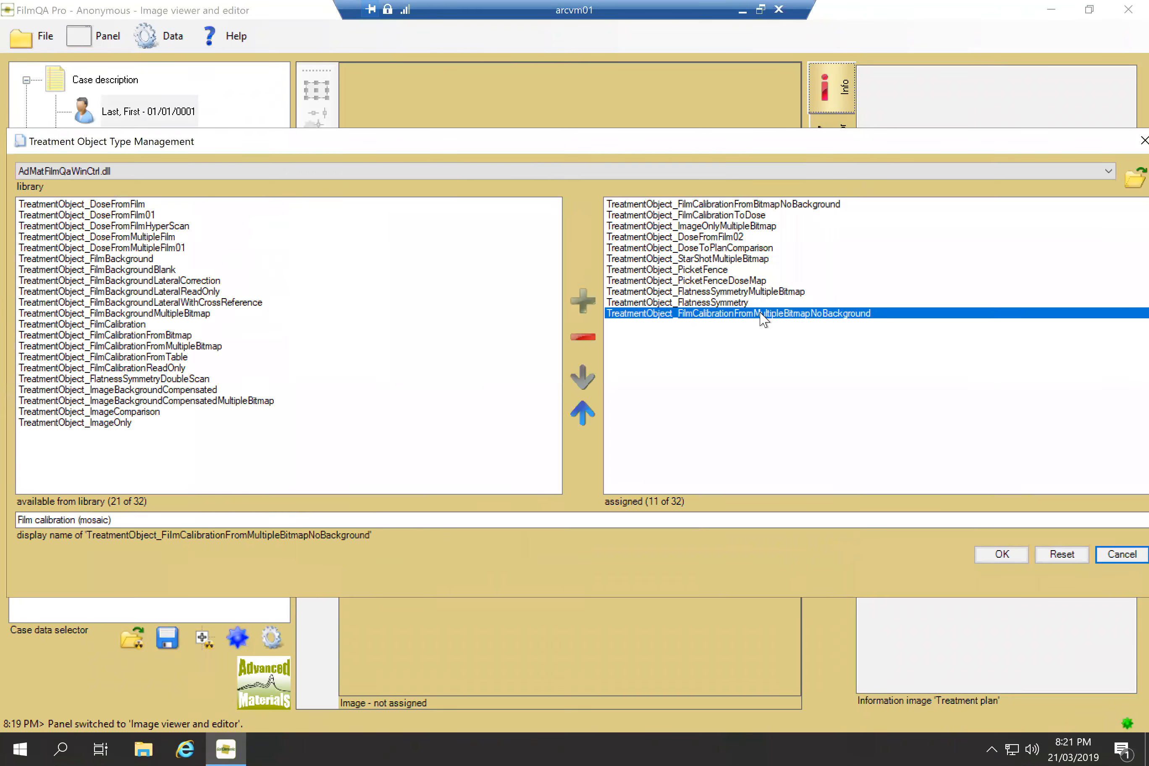
pyautogui.moveTo(776, 324)
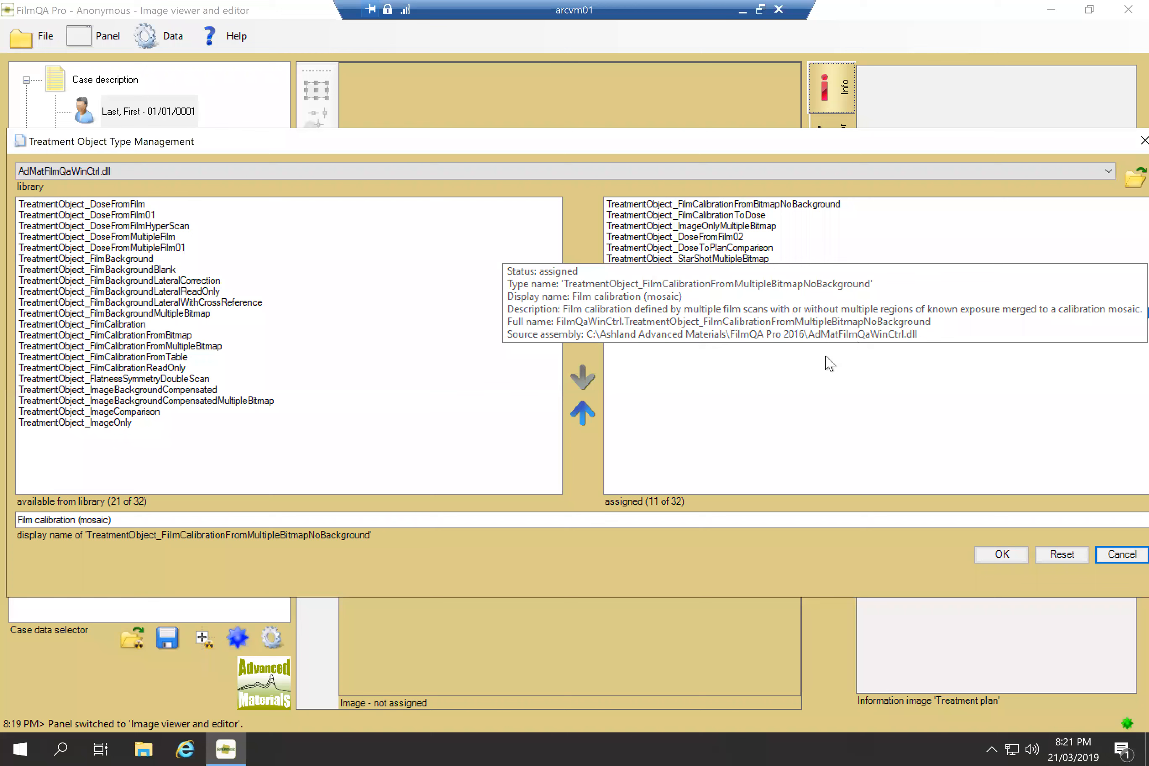
pyautogui.click(1122, 554)
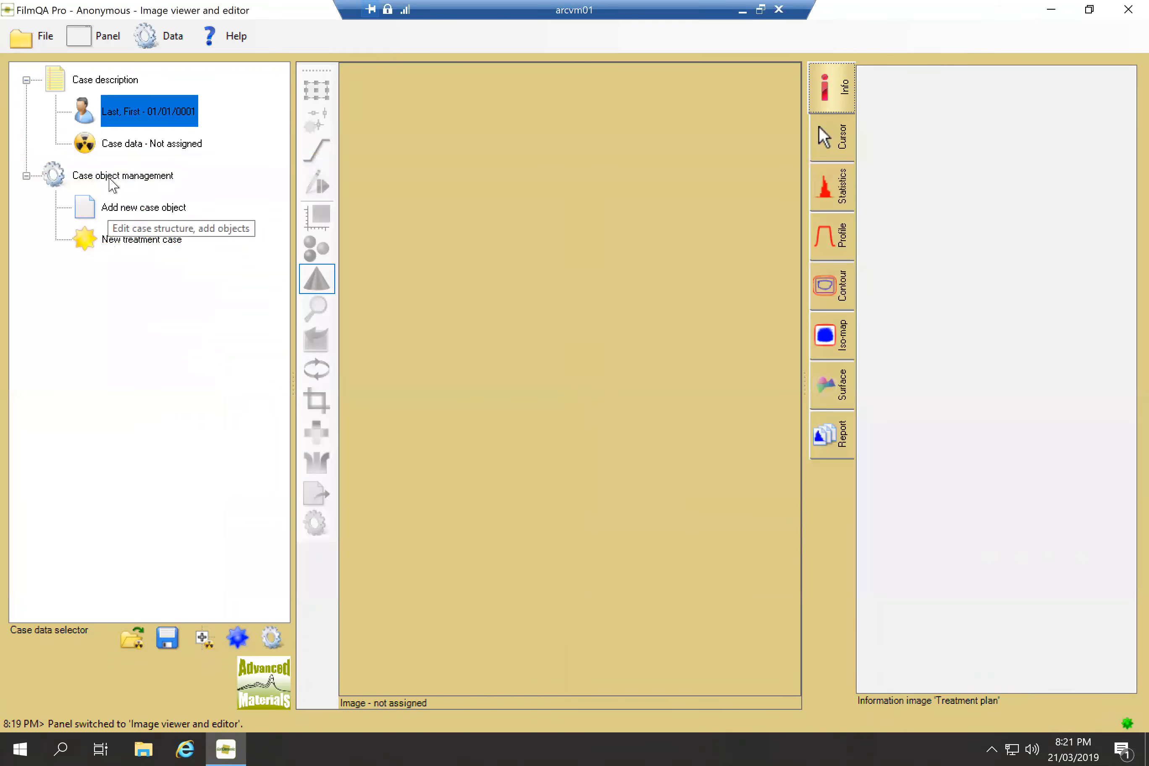
# Add a Film calibration (mosaic) case object to the case
pyautogui.rightClick(108, 178)
pyautogui.click(70, 217)
pyautogui.click(138, 209)
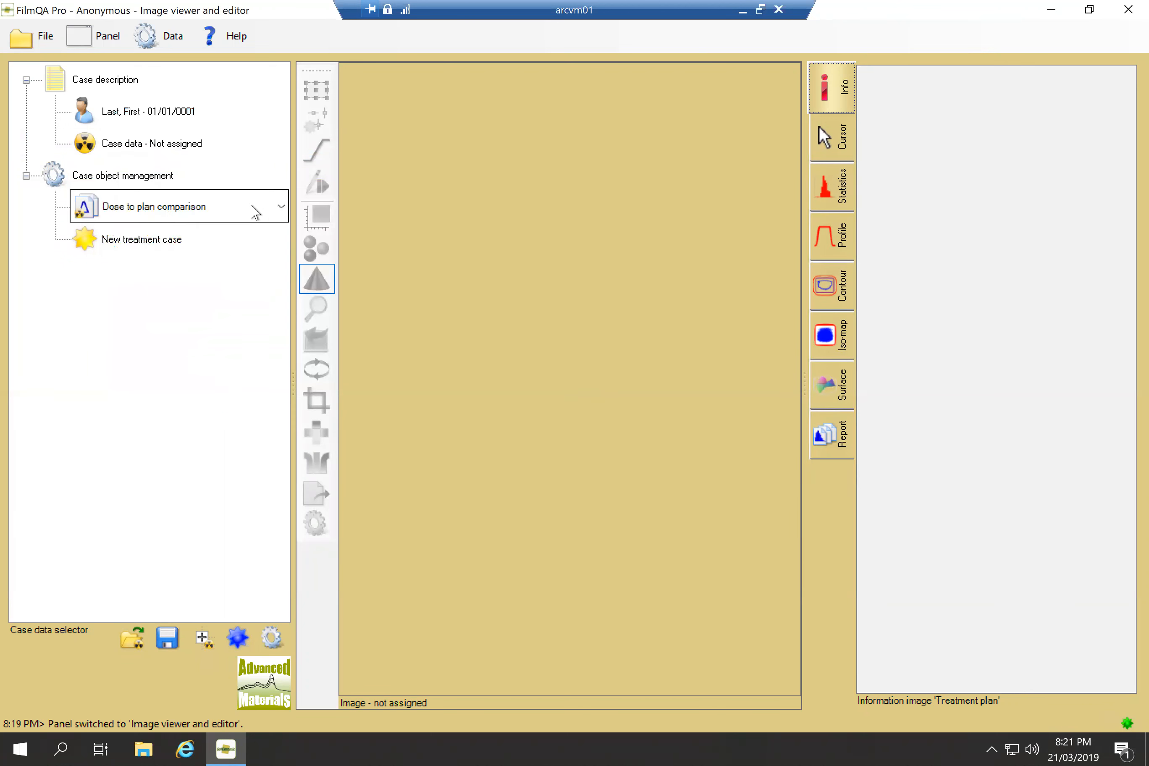
pyautogui.click(279, 208)
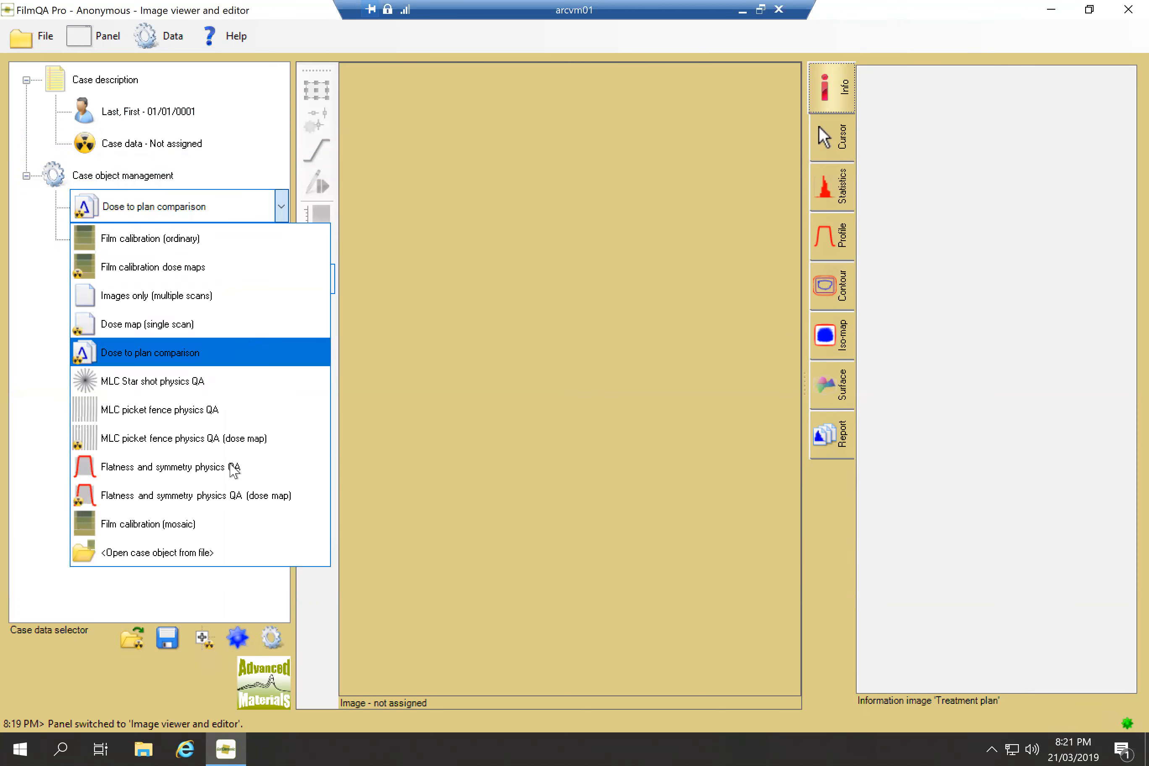
pyautogui.click(198, 533)
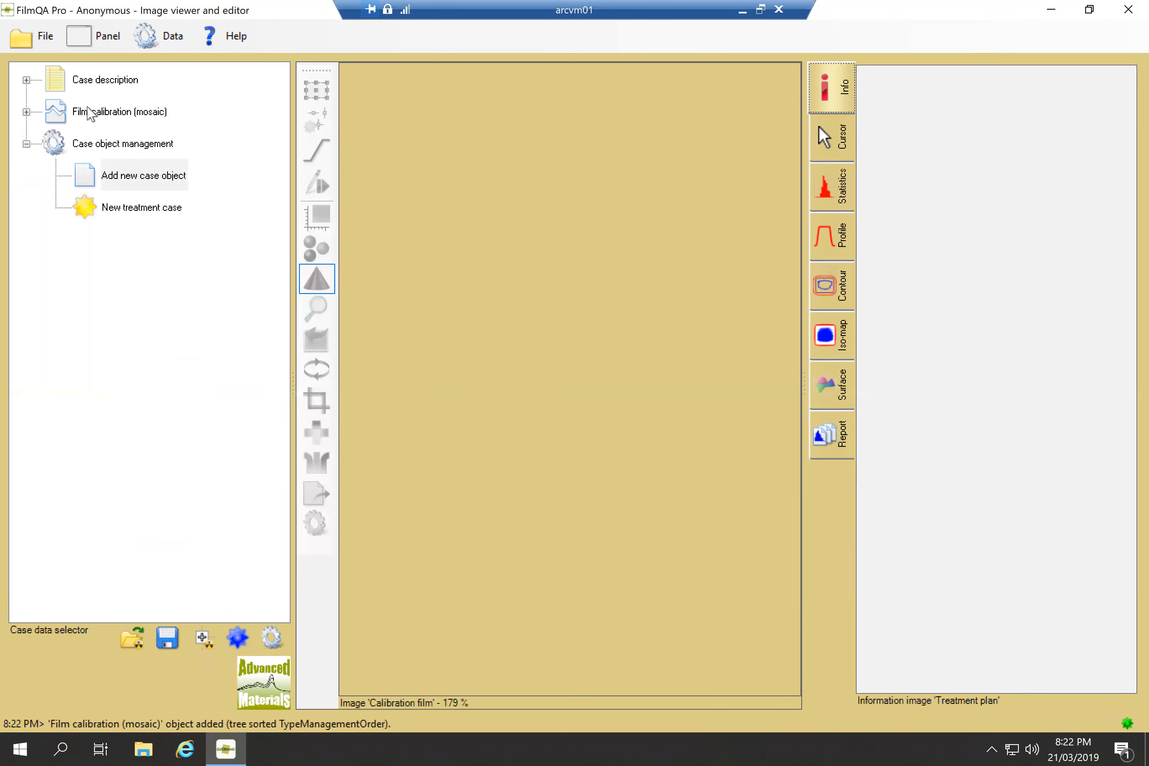
# Load two film scan images from the GlassNoGlass folder into the Film calibration (mosaic) object
pyautogui.click(141, 113)
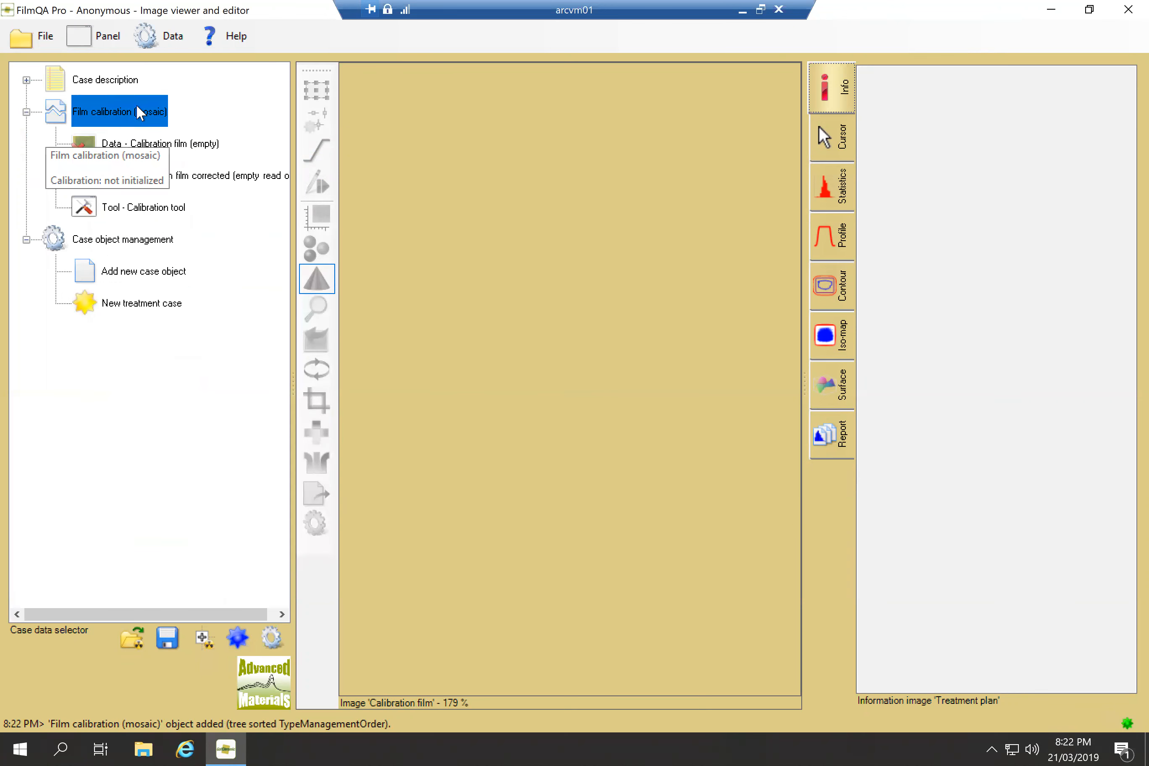
pyautogui.rightClick(129, 111)
pyautogui.click(297, 122)
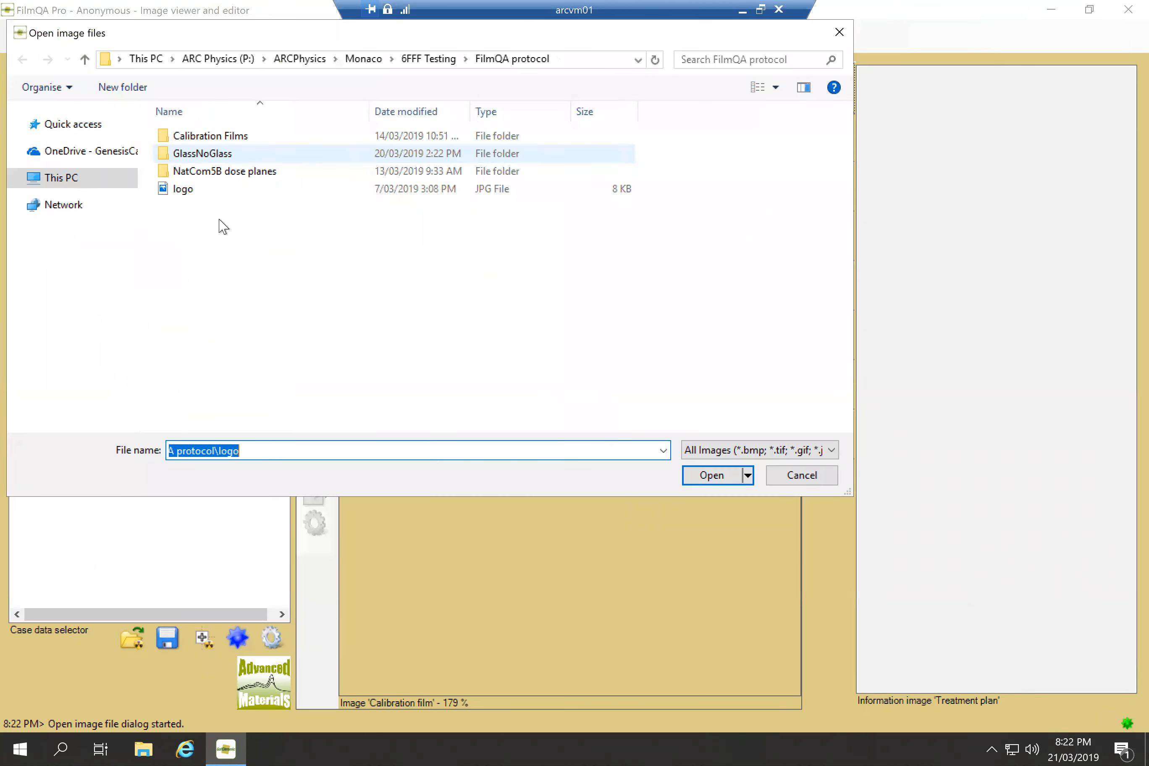
pyautogui.doubleClick(239, 154)
pyautogui.keyDown('ctrl'); pyautogui.click(224, 150); pyautogui.keyUp('ctrl')
pyautogui.click(730, 478)
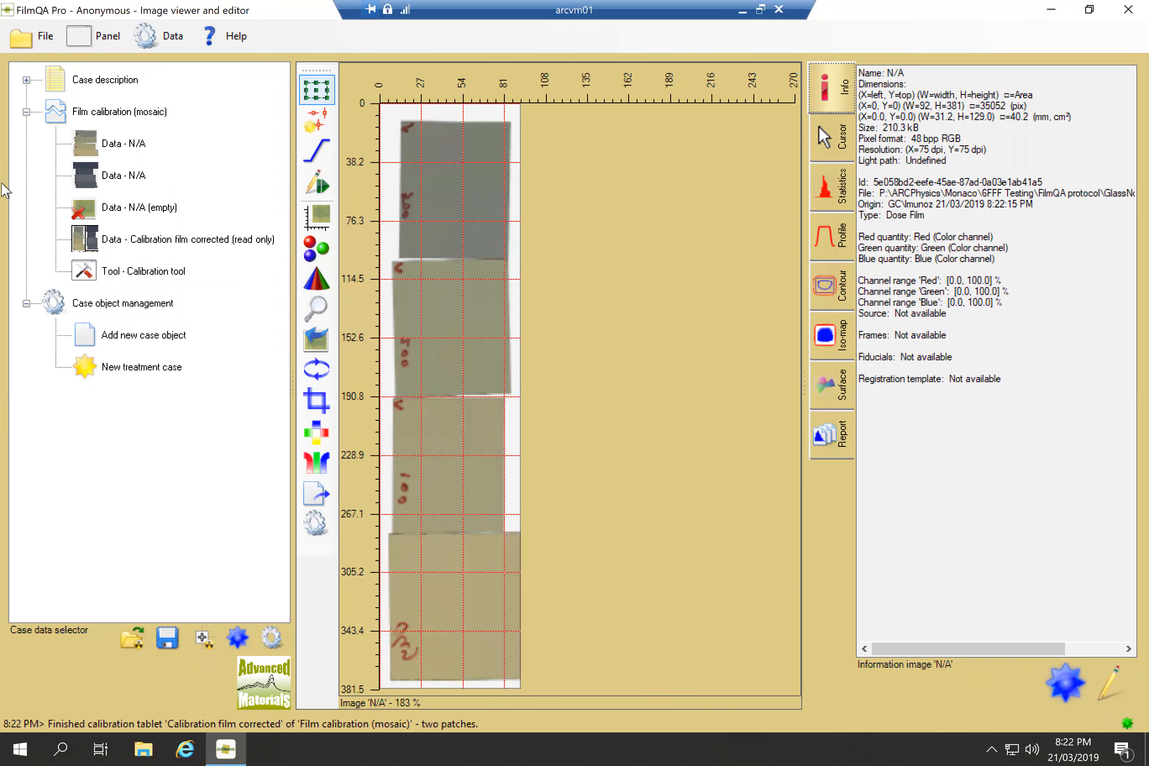
# On the corrected calibration film image, draw a region about 6 by 7 mm on the uppermost patch of each strip
pyautogui.click(132, 176)
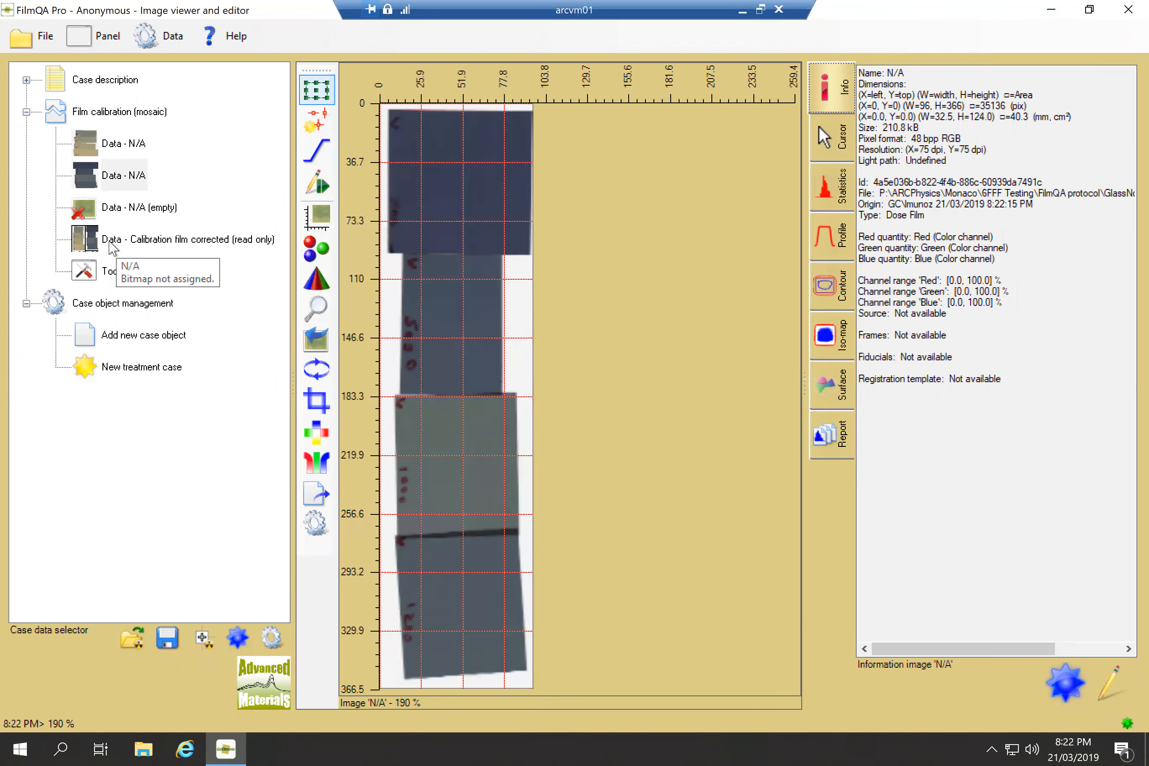
pyautogui.click(113, 247)
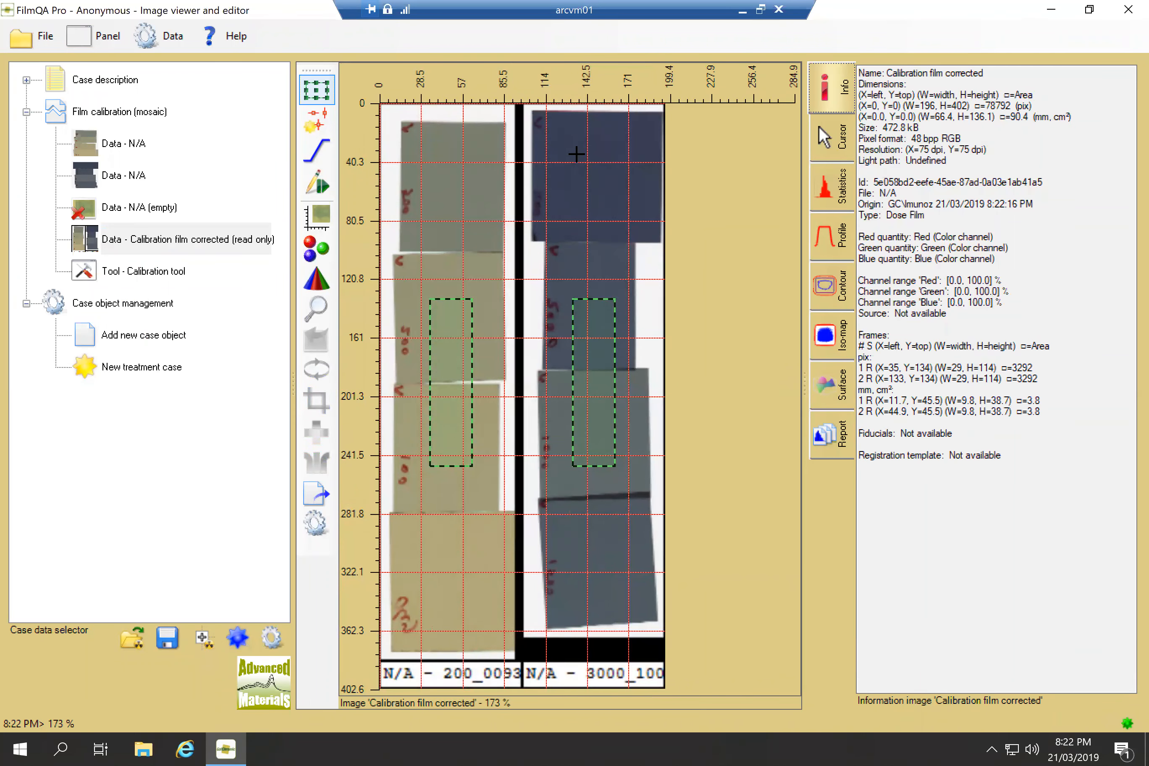
pyautogui.moveTo(440, 164); pyautogui.dragTo(468, 193)
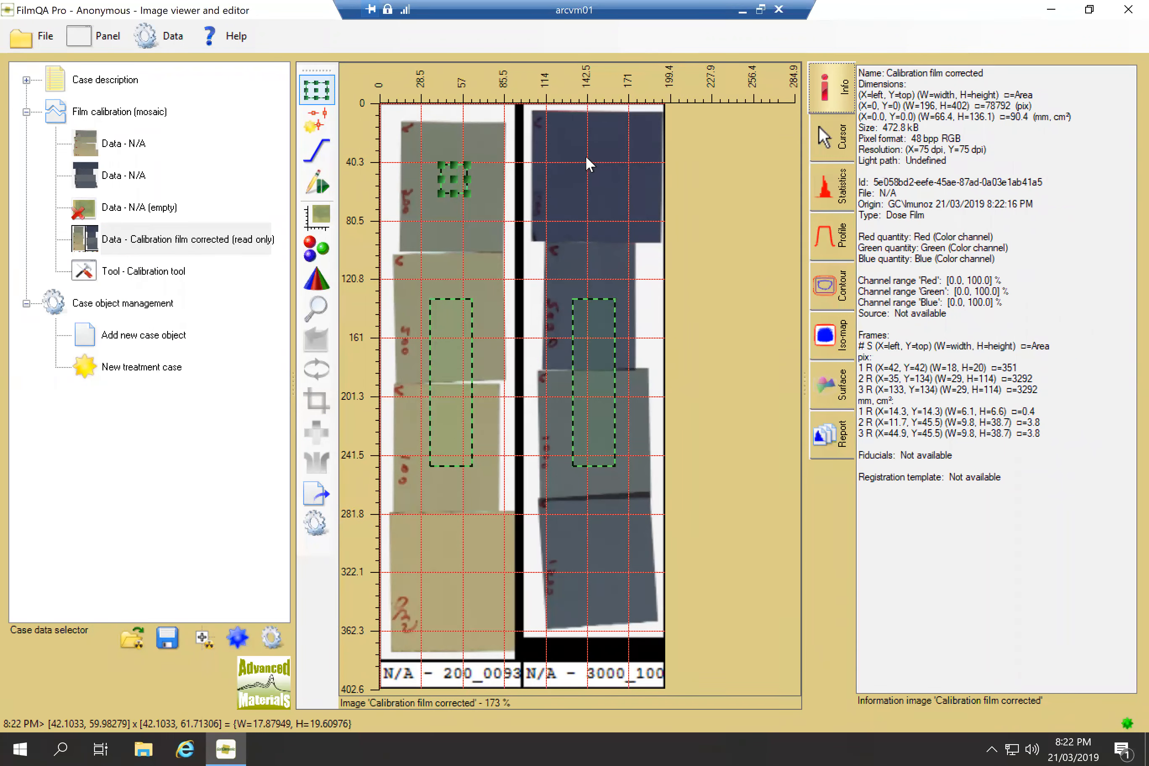
pyautogui.click(598, 174)
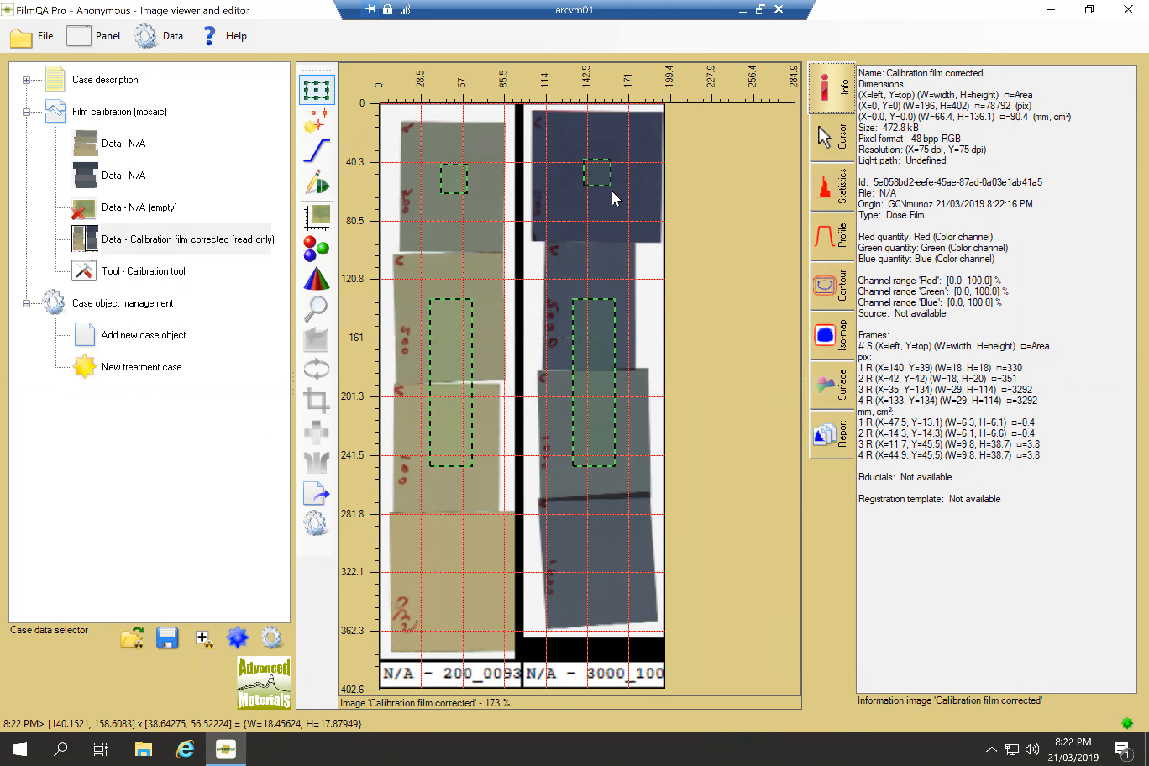
# Replace the dark strip's tall default region with regions about 5.5 by 6 mm on each of its three lower patches
pyautogui.click(597, 299)
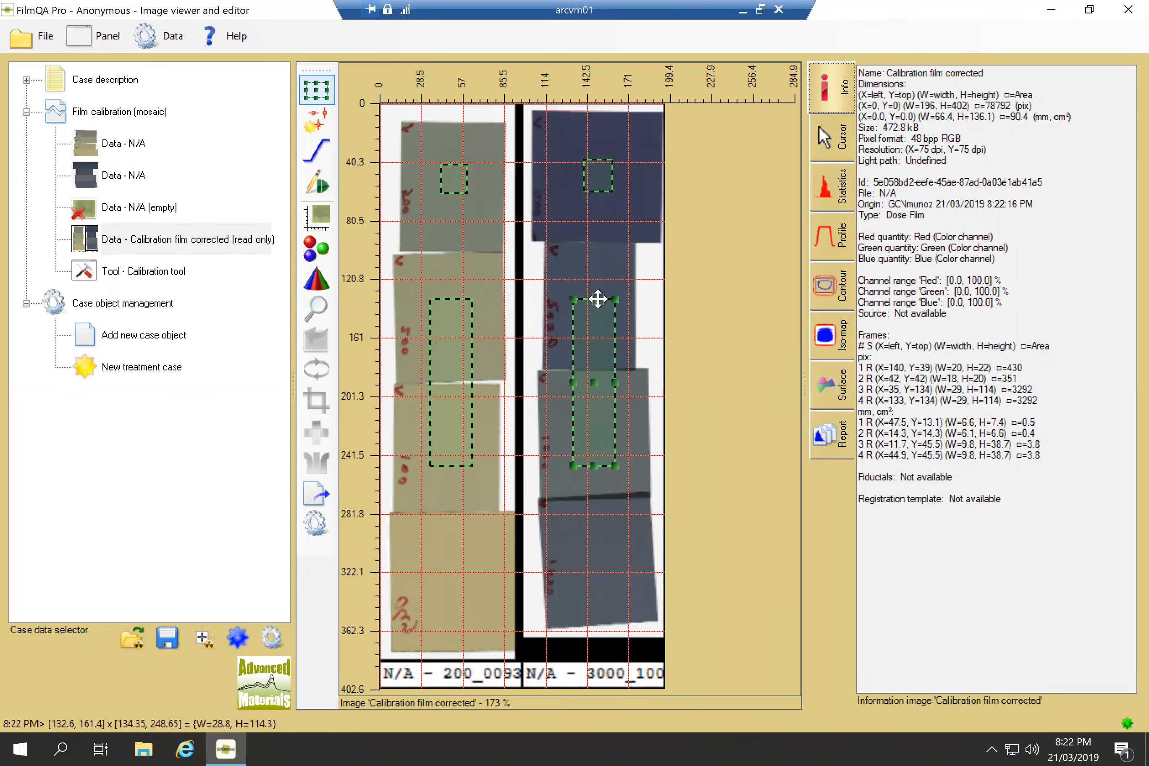
pyautogui.press('Delete')
pyautogui.moveTo(585, 289); pyautogui.dragTo(608, 315)
pyautogui.moveTo(582, 403)
pyautogui.mouseDown()
pyautogui.moveTo(592, 438)
pyautogui.moveTo(607, 431)
pyautogui.mouseUp()
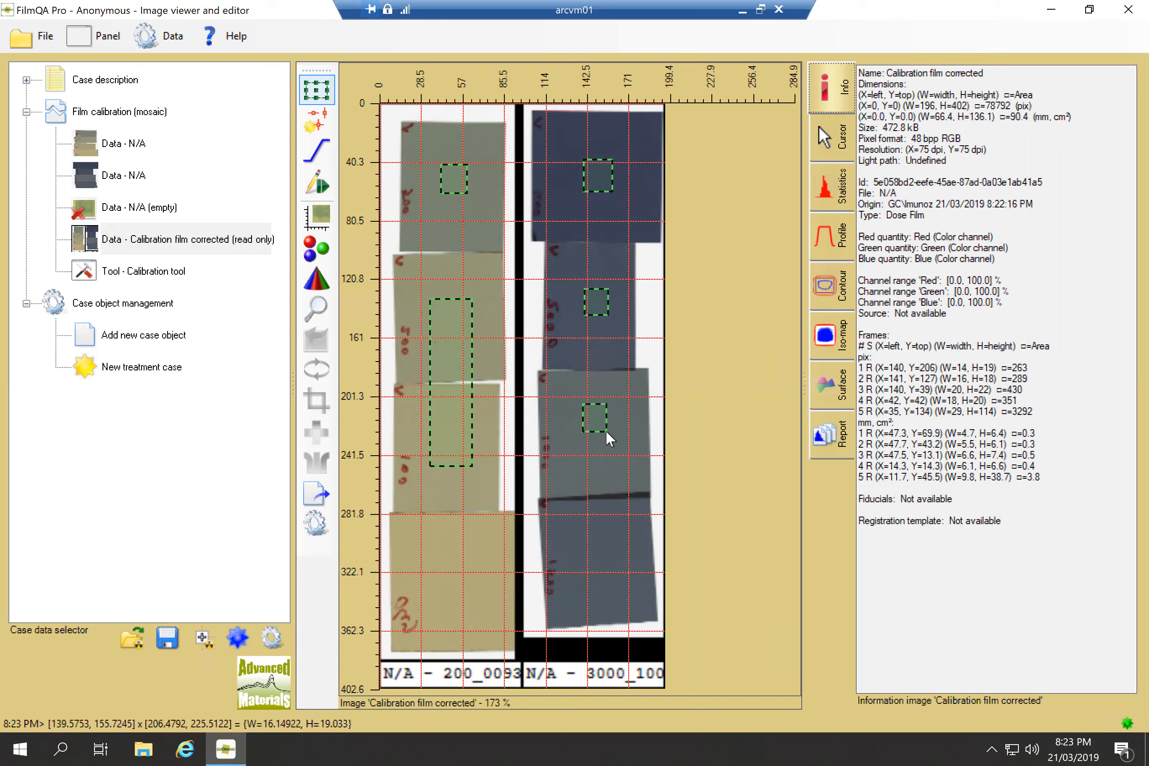
pyautogui.moveTo(585, 538); pyautogui.dragTo(608, 562)
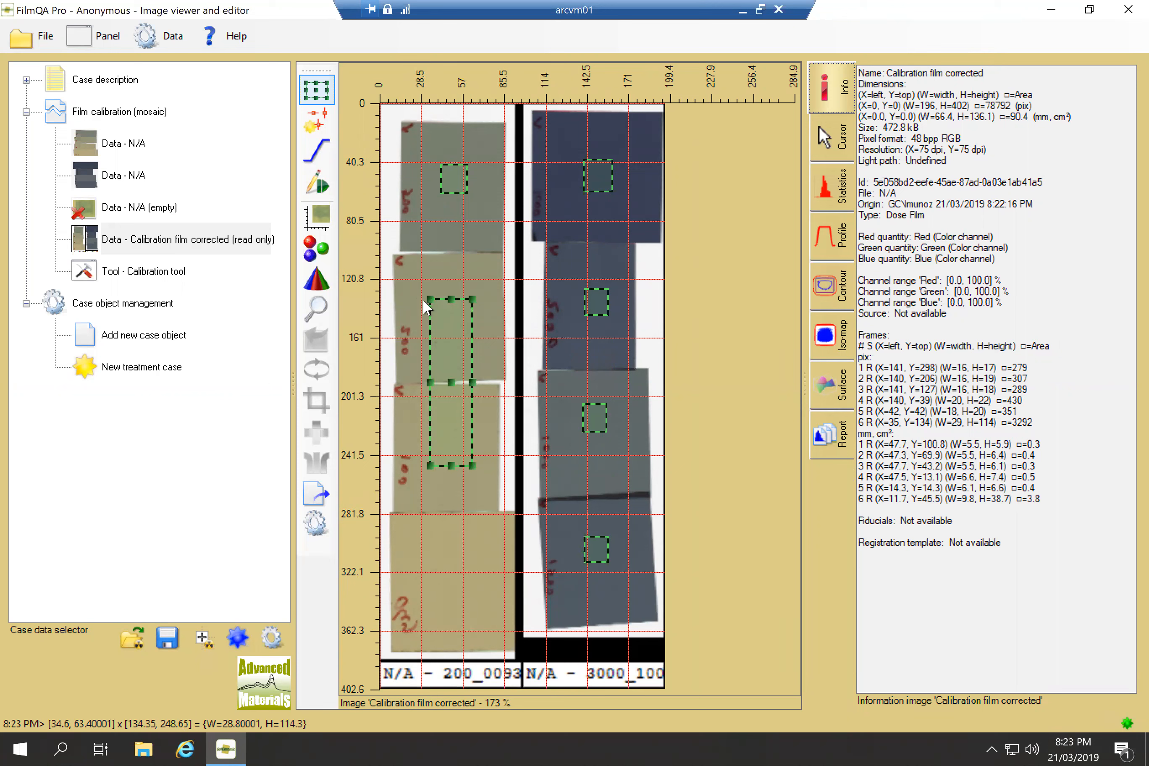
# Replace the light strip's tall default region with small regions, about 5 to 8 mm per side, on its three lower patches
pyautogui.moveTo(423, 300); pyautogui.dragTo(456, 326)
pyautogui.moveTo(435, 425); pyautogui.dragTo(457, 455)
pyautogui.moveTo(434, 556); pyautogui.dragTo(460, 590)
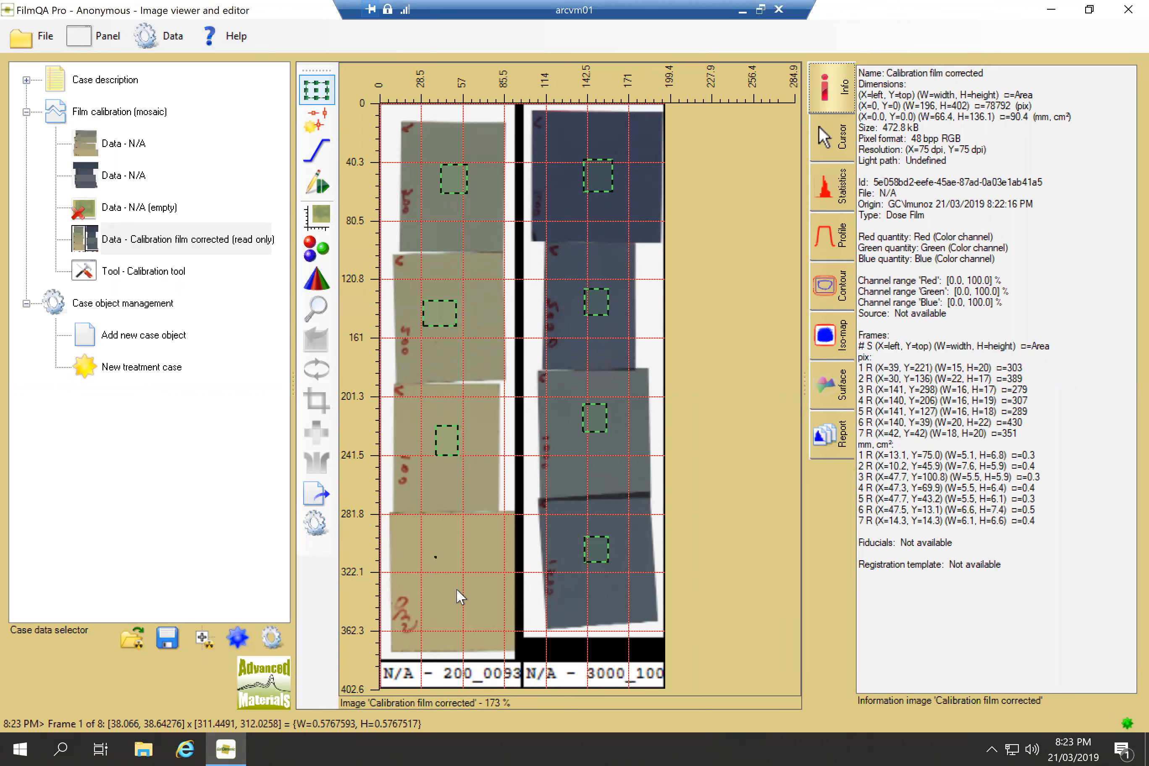
pyautogui.click(459, 580)
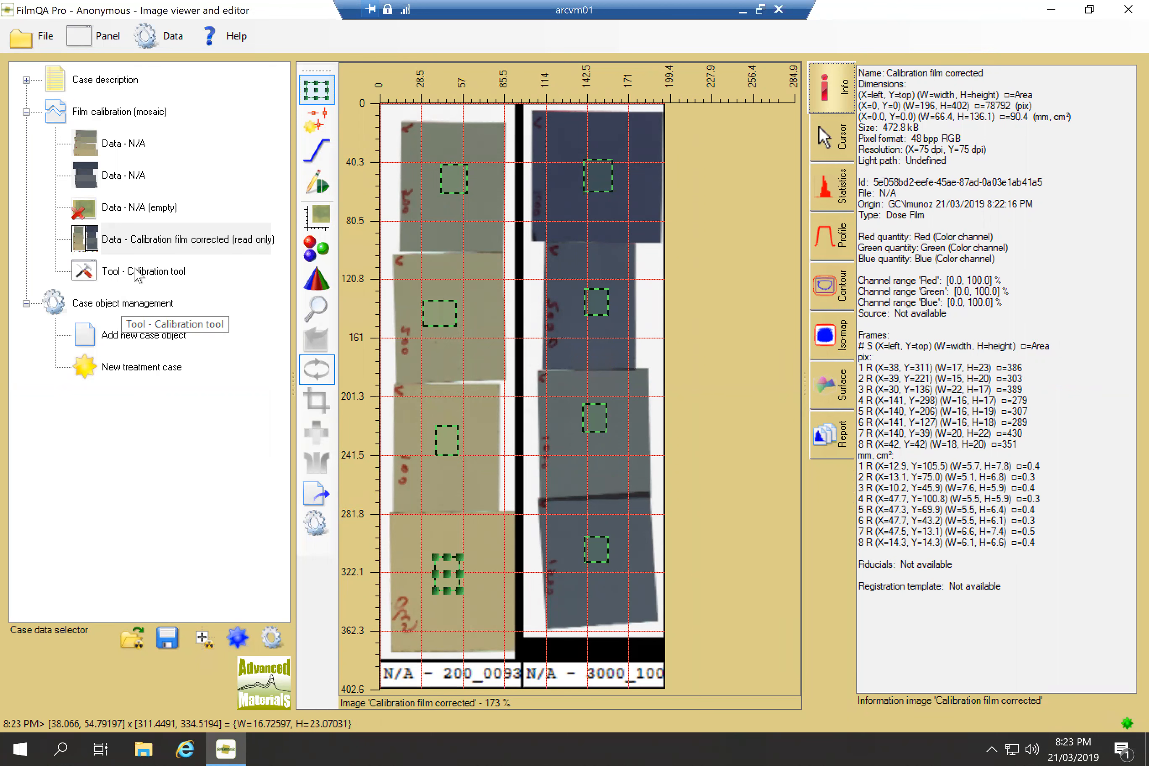
# Load the region color values into the calibration tool's table and set the first row's absorbed dose to 3000 cGy
pyautogui.doubleClick(132, 274)
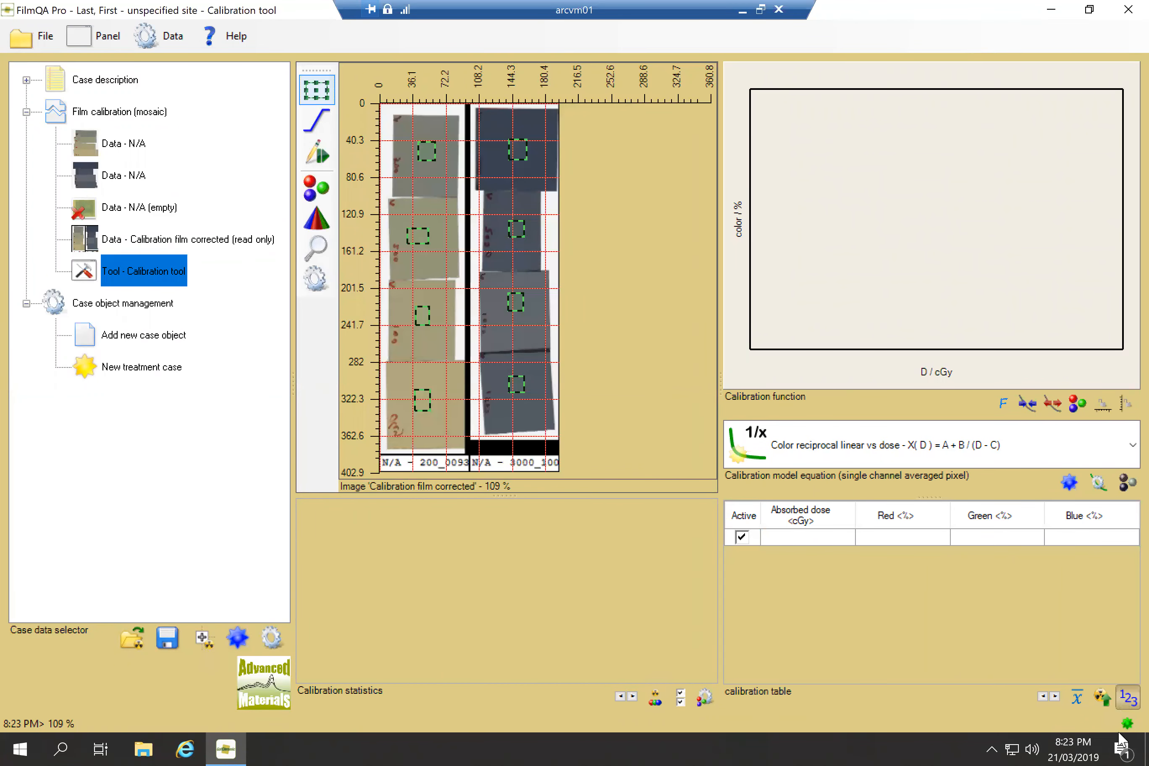
pyautogui.click(1128, 699)
pyautogui.click(814, 542)
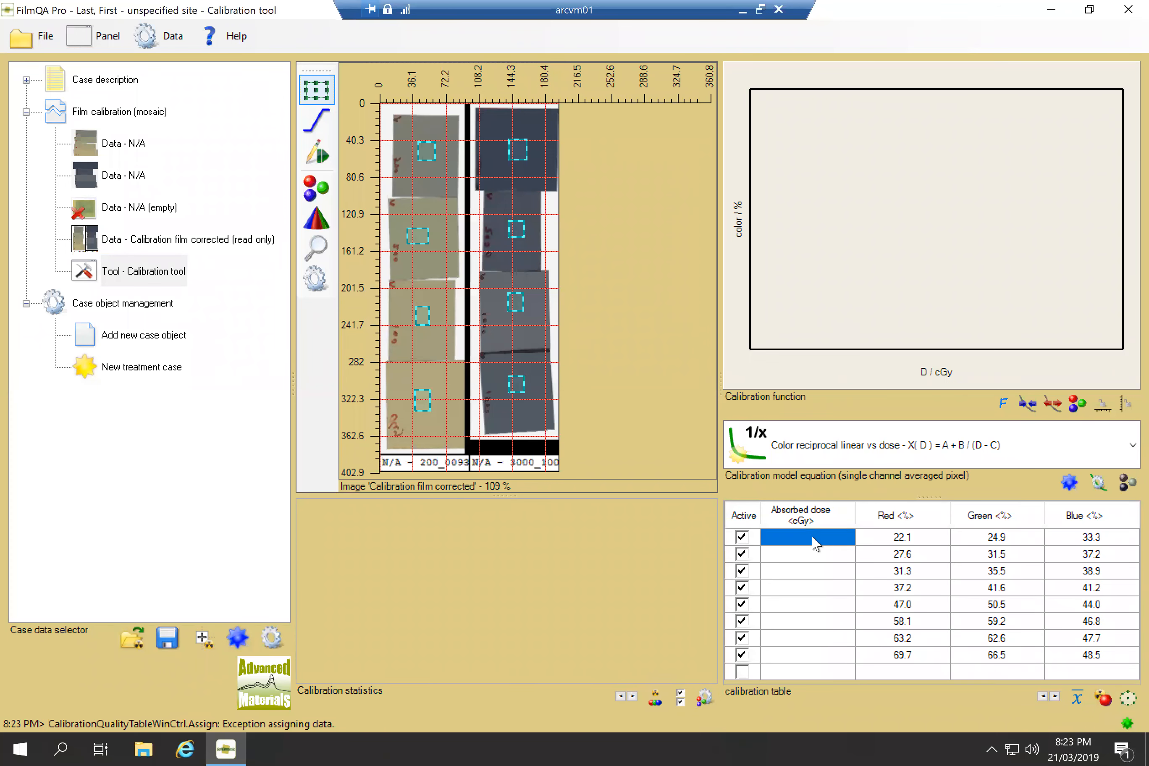
pyautogui.write('3000')
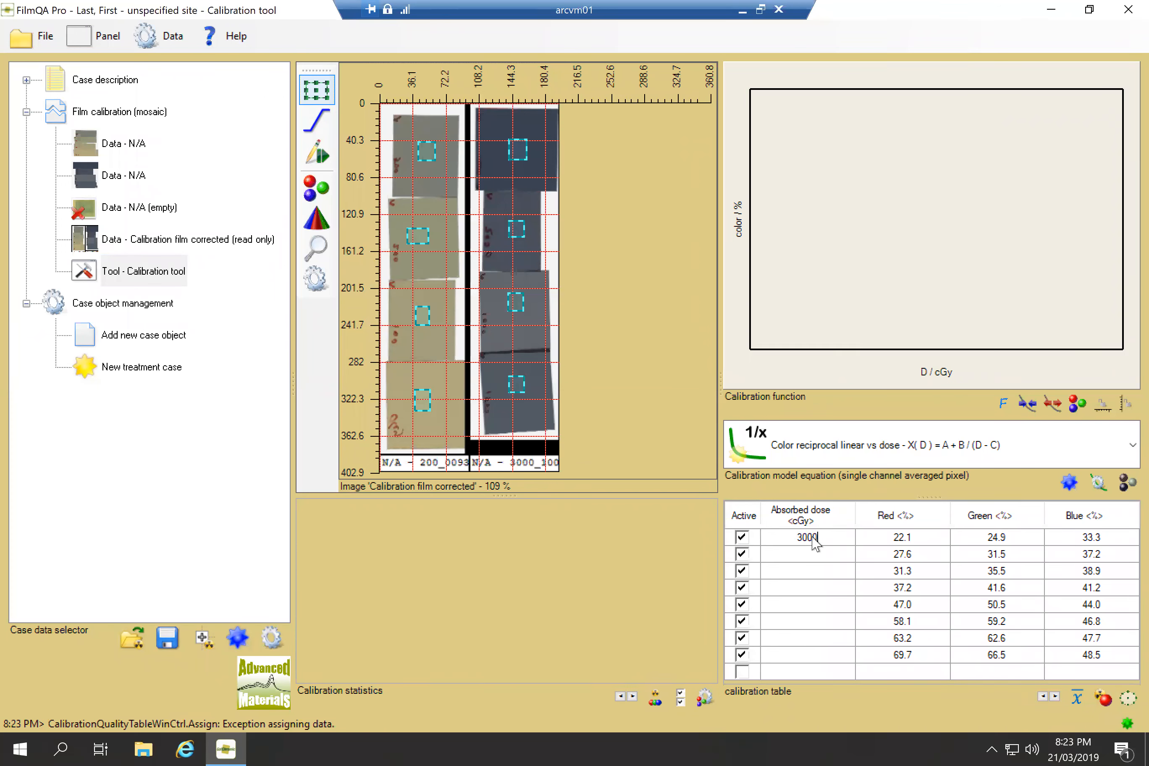
pyautogui.press('Return')
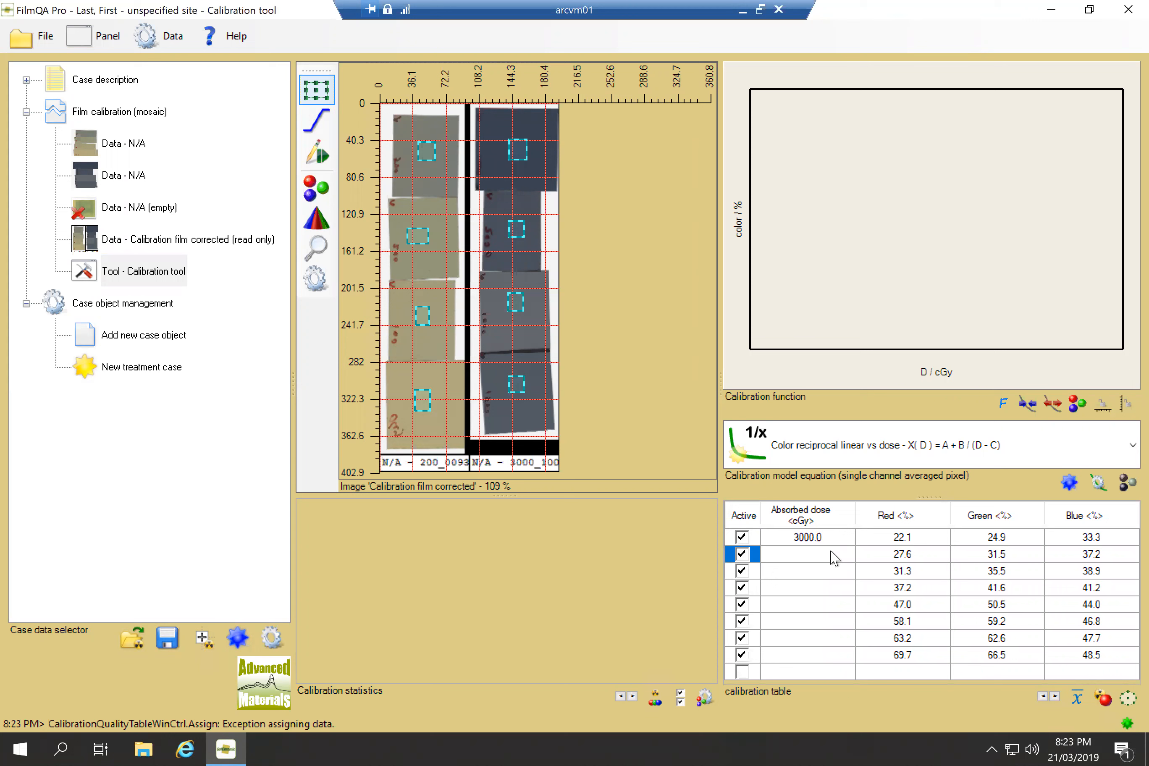
# Set the absorbed doses of calibration table rows two to five to 2000, 1500, 1000 and 500 cGy
pyautogui.click(824, 554)
pyautogui.write('2000')
pyautogui.click(819, 573)
pyautogui.write('1500')
pyautogui.click(814, 589)
pyautogui.write('1000')
pyautogui.click(814, 604)
pyautogui.write('500')
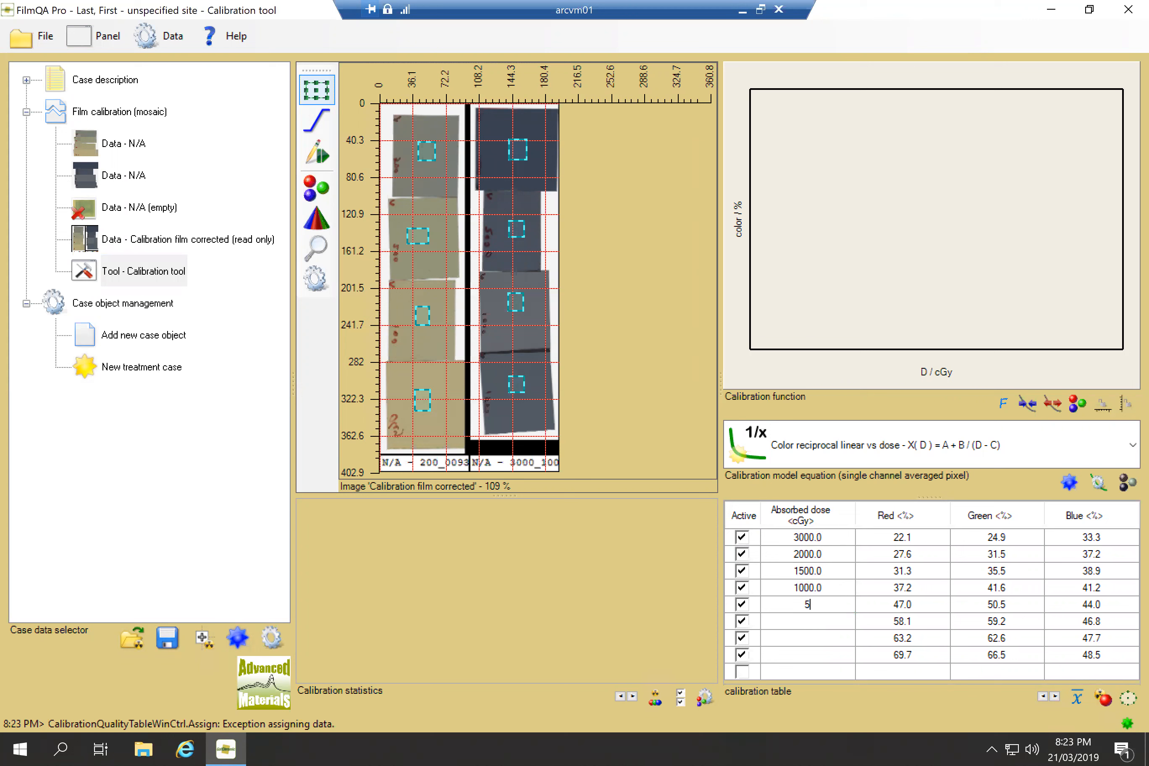
# Set the absorbed doses of the last three calibration table rows to 200, 100 and 0 cGy
pyautogui.click(814, 621)
pyautogui.write('200')
pyautogui.click(808, 638)
pyautogui.write('100')
pyautogui.click(804, 657)
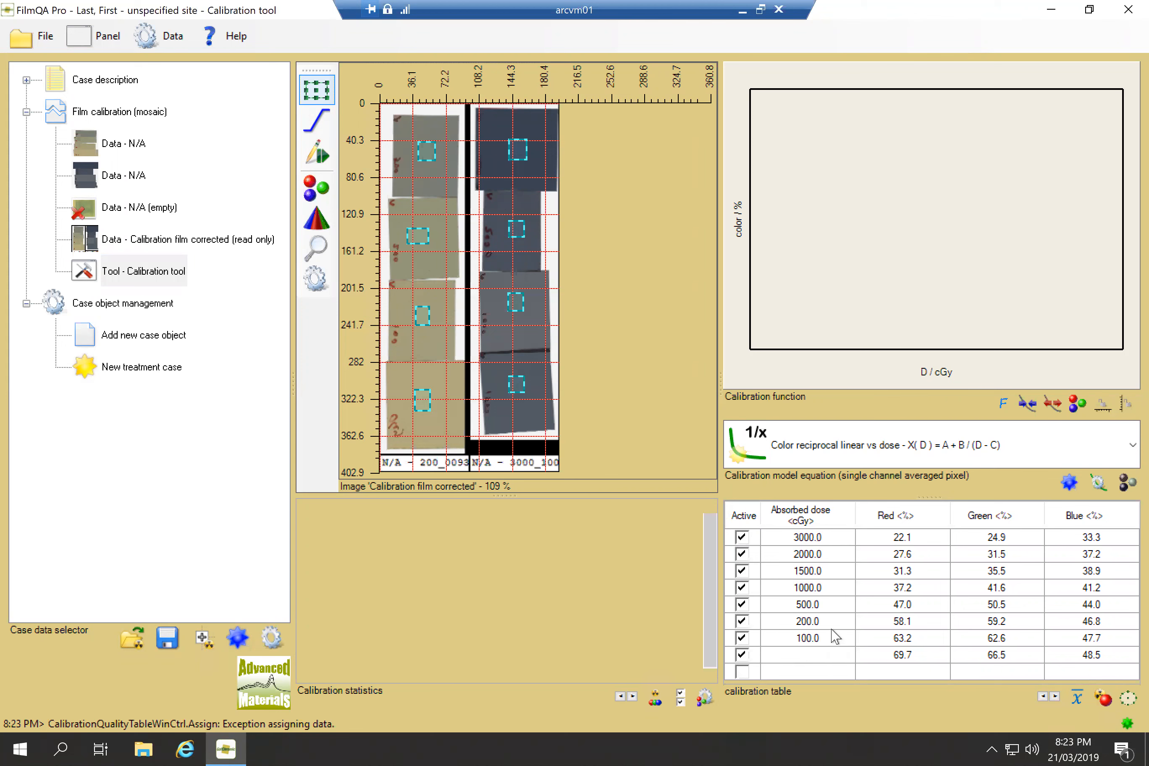
pyautogui.write('0')
pyautogui.press('Return')
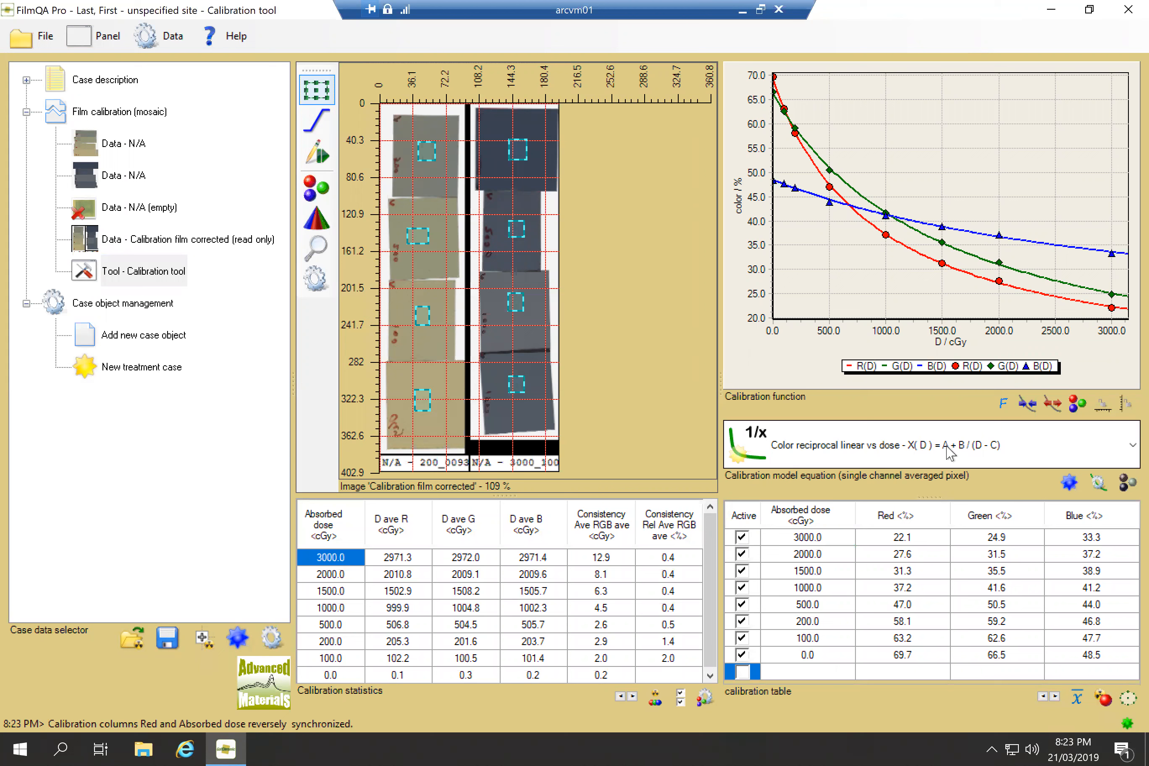
# Extend the calibration plot's dose range and try the quadratic and cubic color rational models
pyautogui.click(1011, 448)
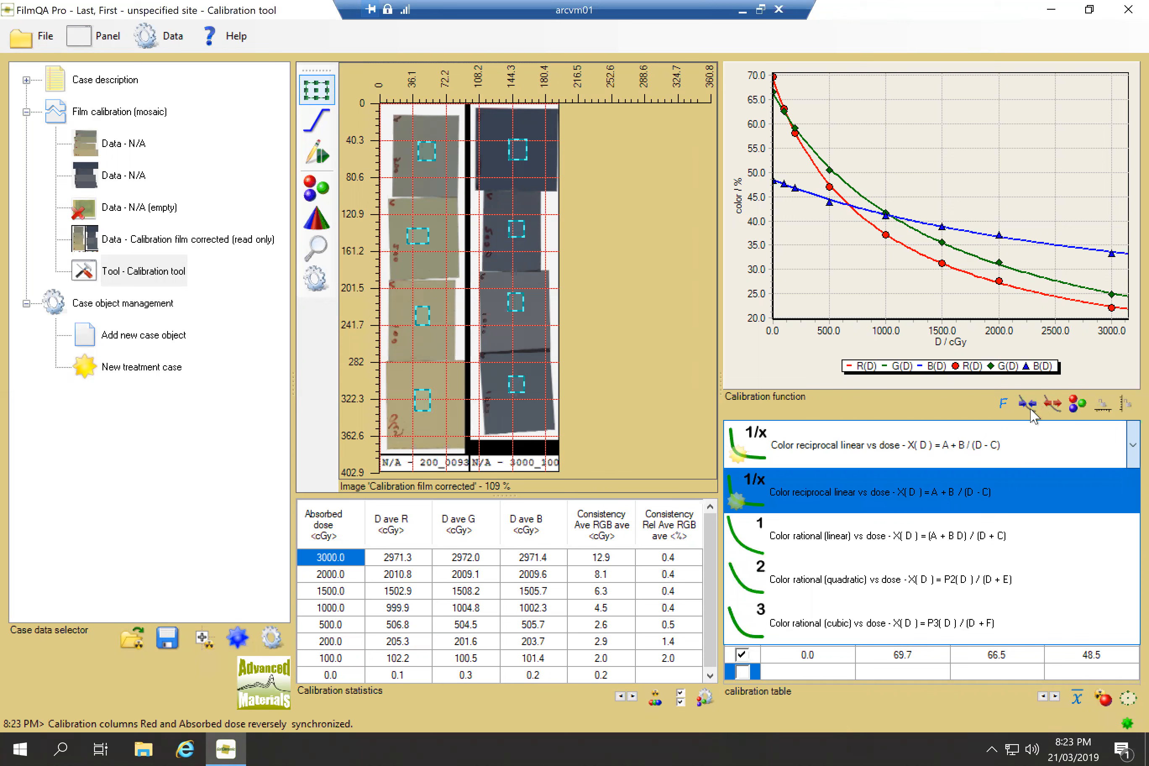
pyautogui.click(1053, 405)
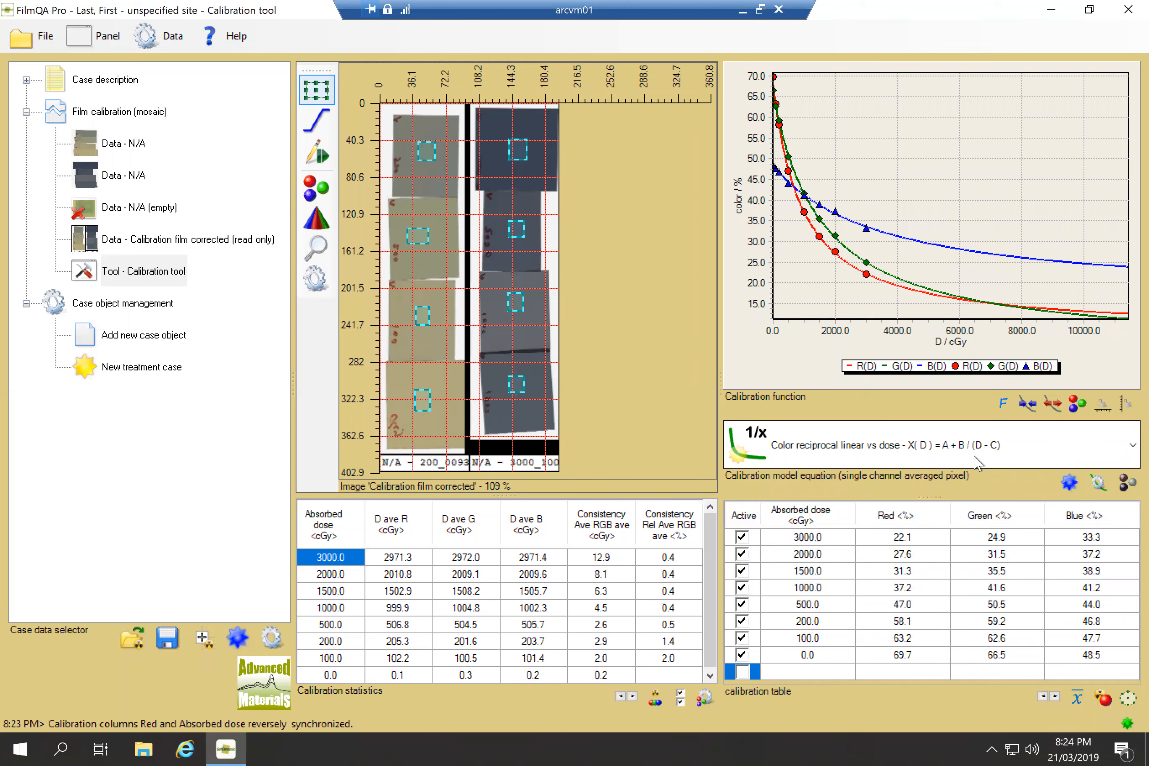
pyautogui.click(995, 440)
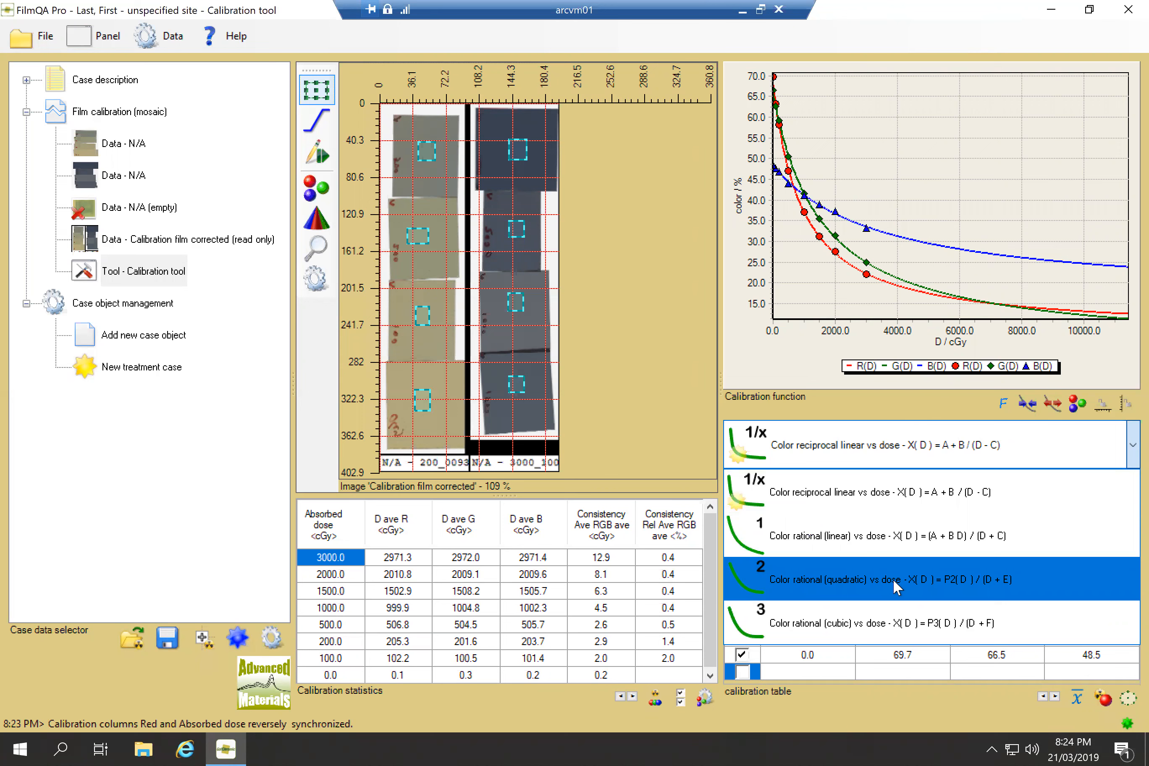
pyautogui.click(893, 577)
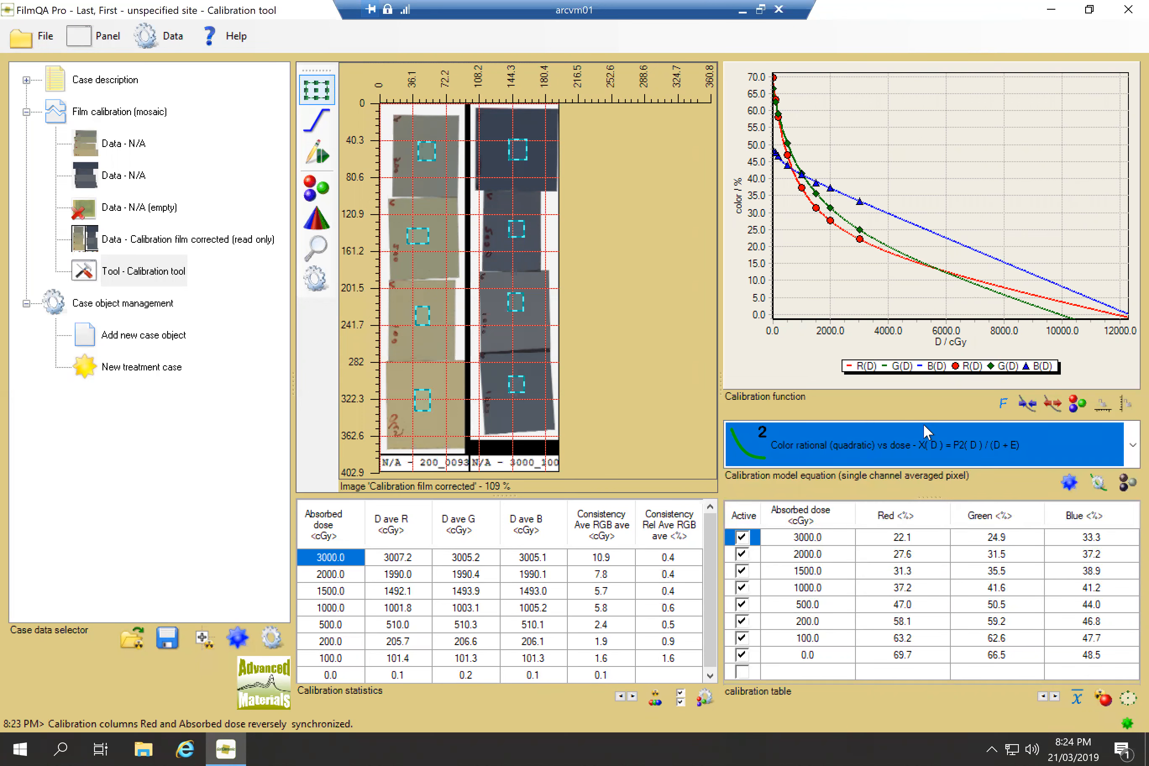
pyautogui.click(912, 452)
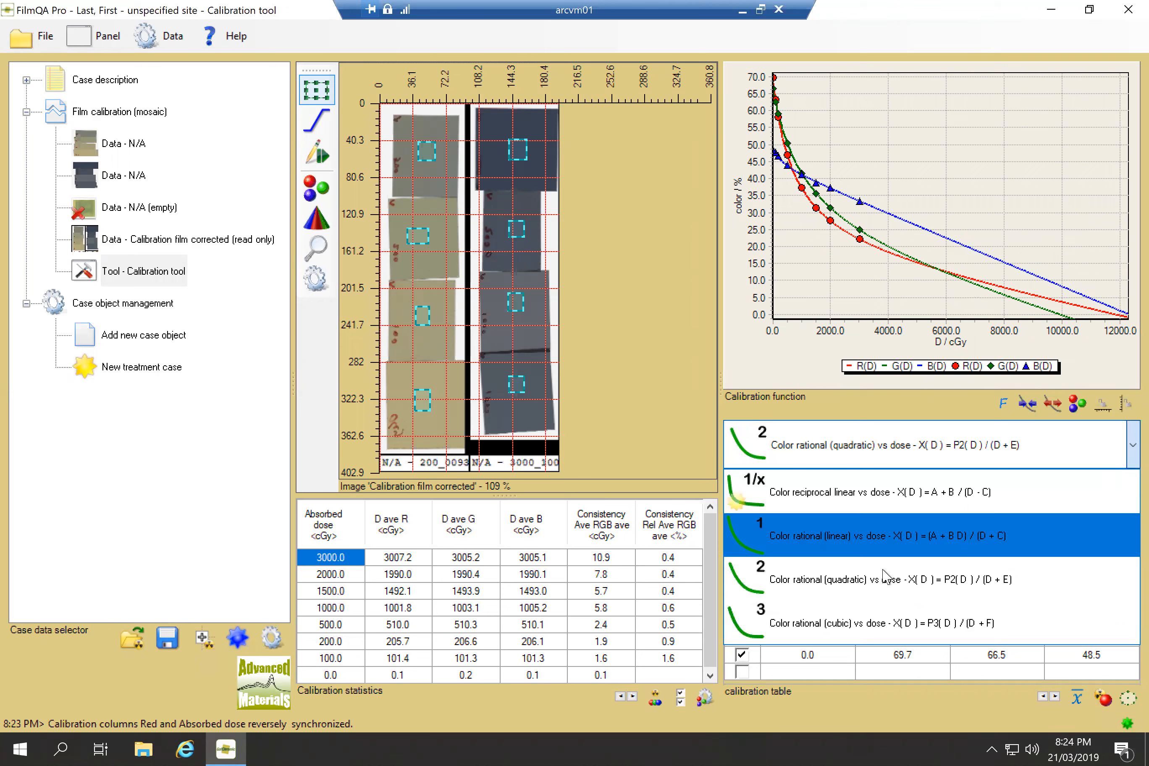
pyautogui.click(875, 611)
# Return the calibration model to Color reciprocal linear vs dose and reduce the plot's dose range
pyautogui.click(943, 448)
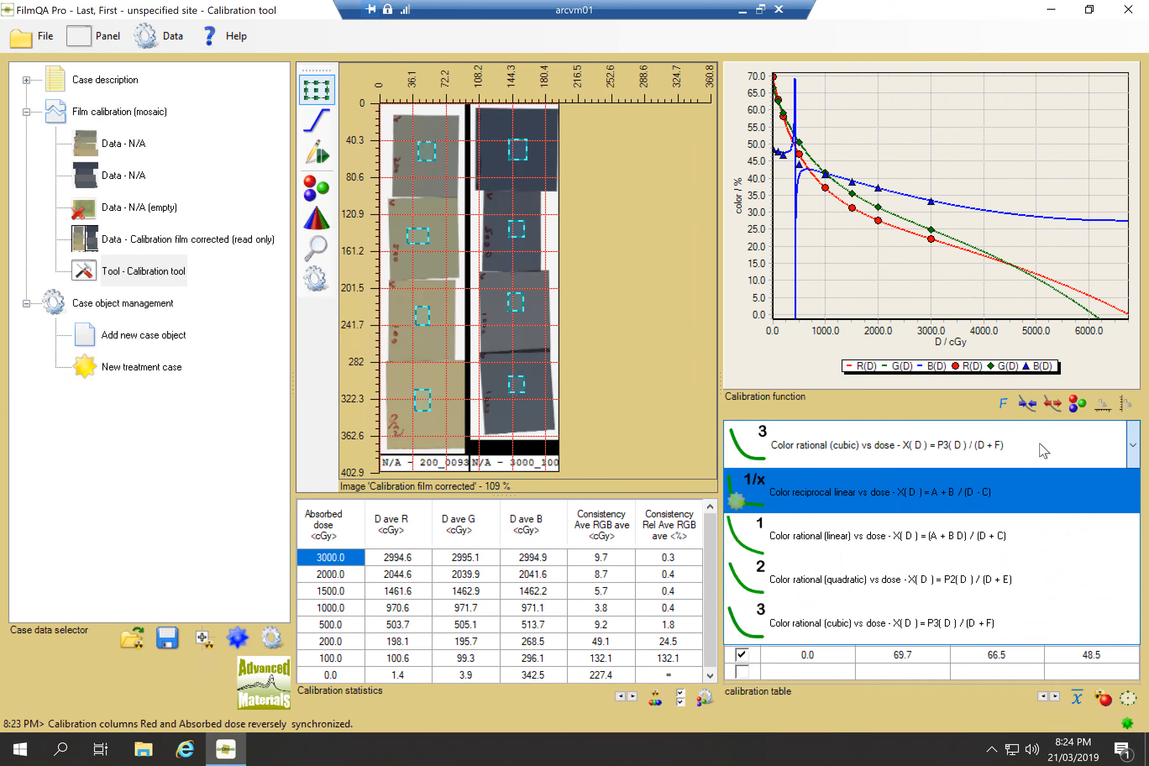
pyautogui.click(1052, 436)
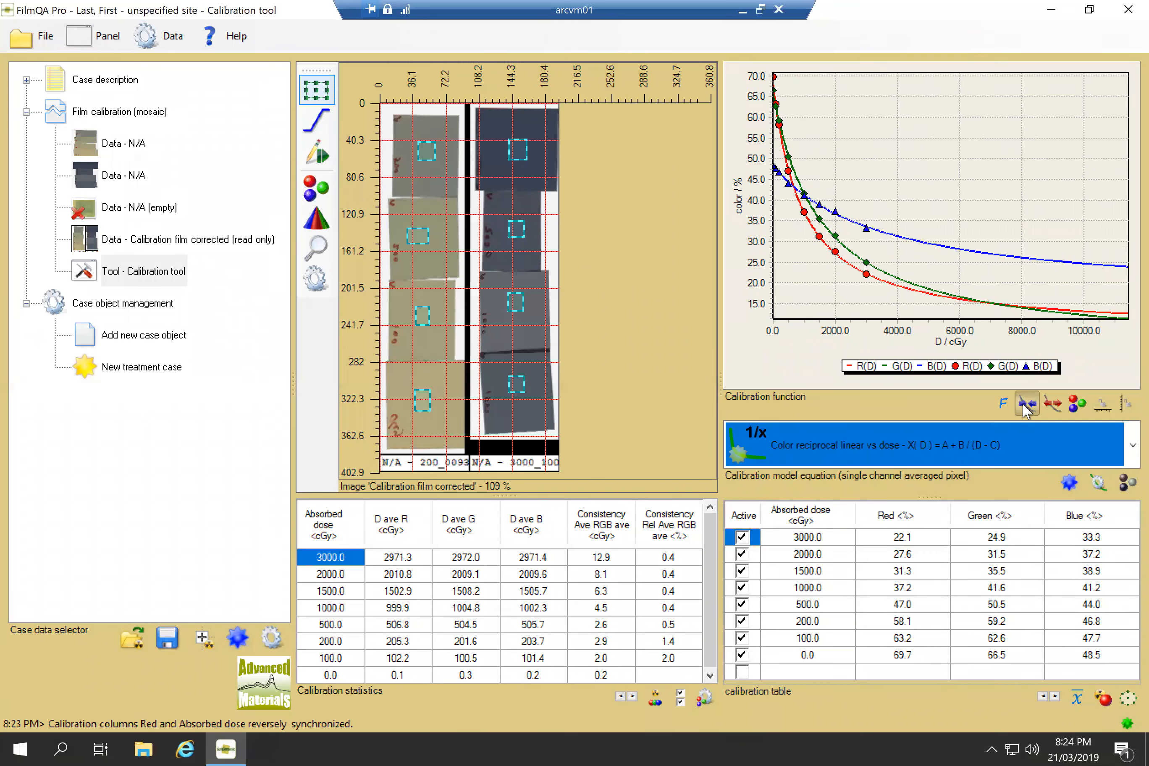
pyautogui.click(1025, 404)
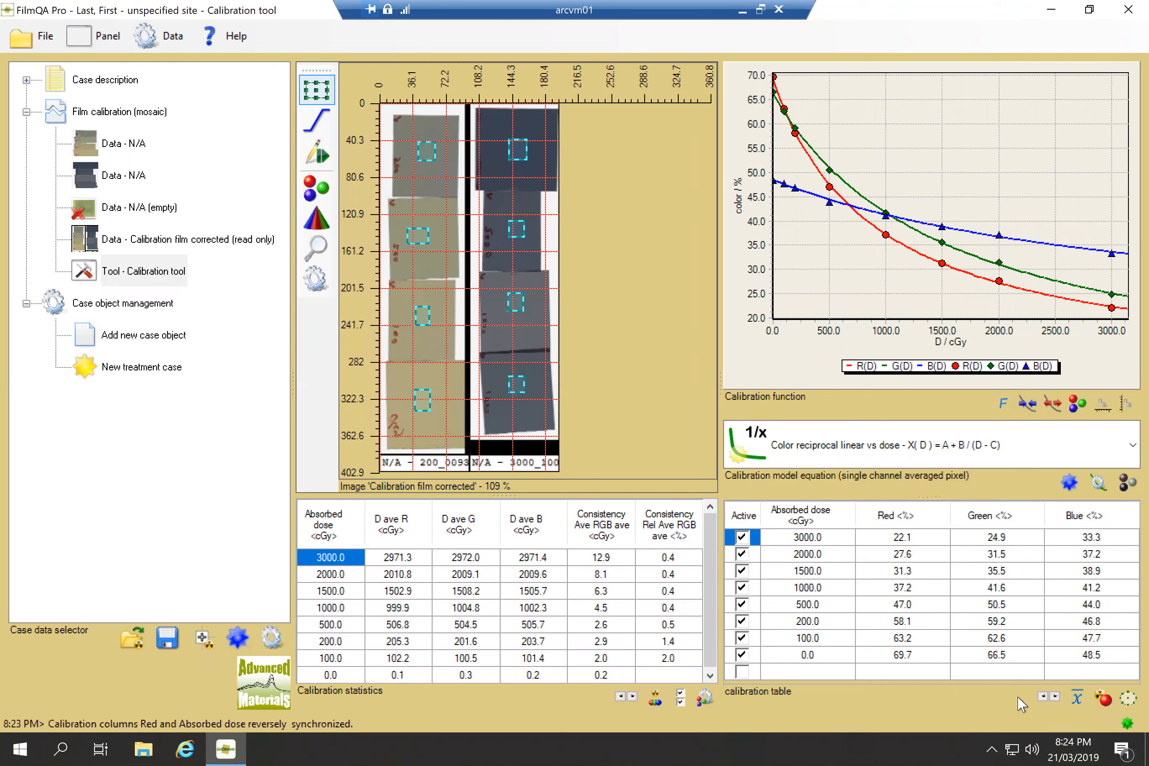
# Add a Dose map (single scan) case object to the treatment case
pyautogui.click(1079, 704)
pyautogui.click(161, 338)
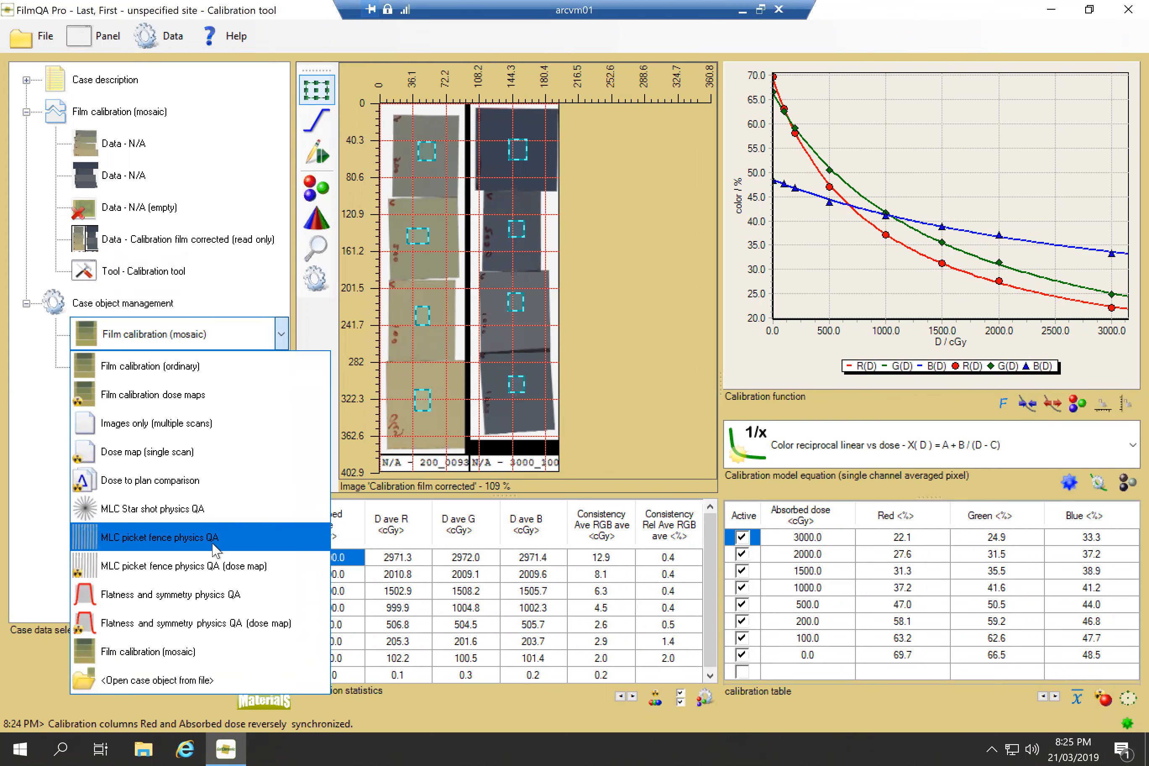
pyautogui.click(155, 454)
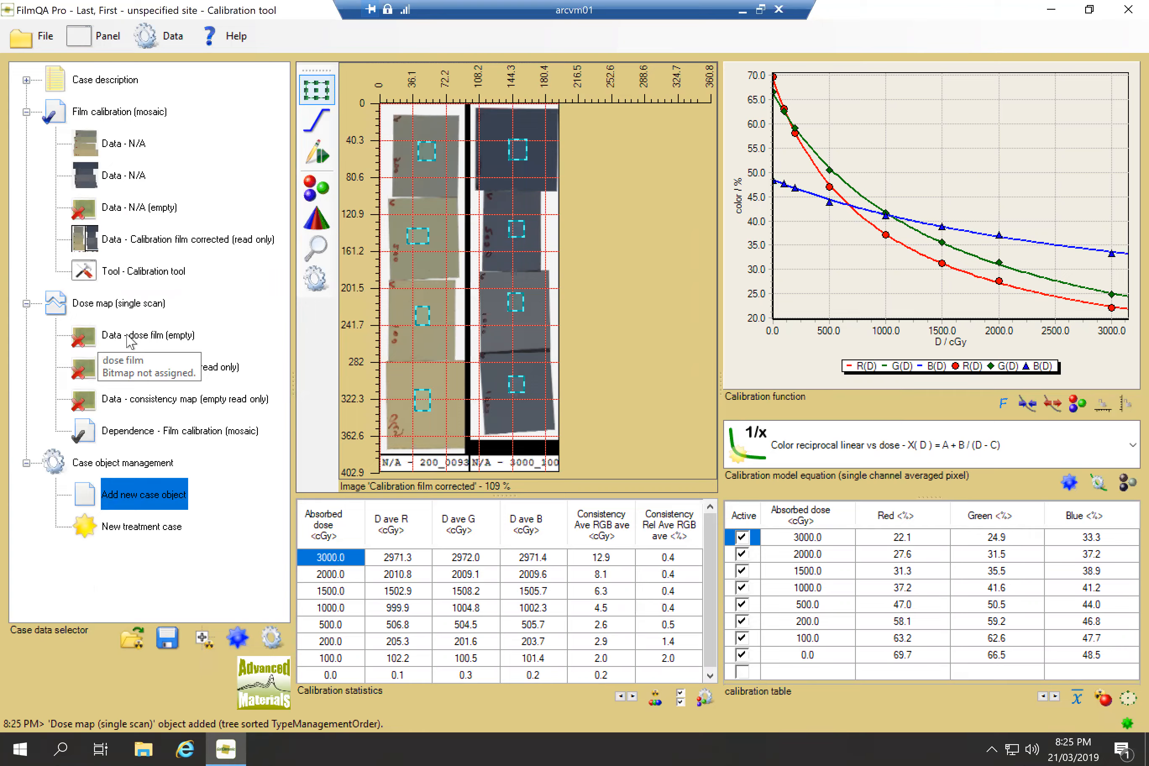
# Load the image file glass film 180319086 as the dose film of the single-scan dose map
pyautogui.rightClick(130, 340)
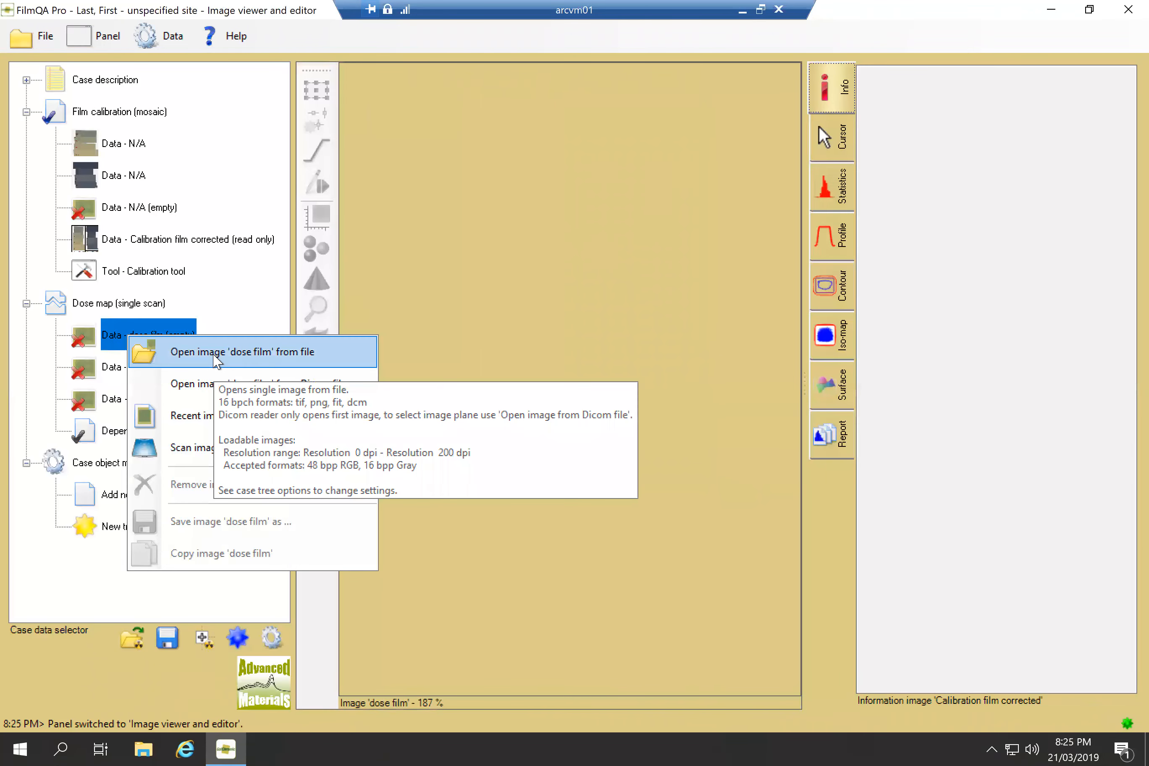
pyautogui.click(215, 355)
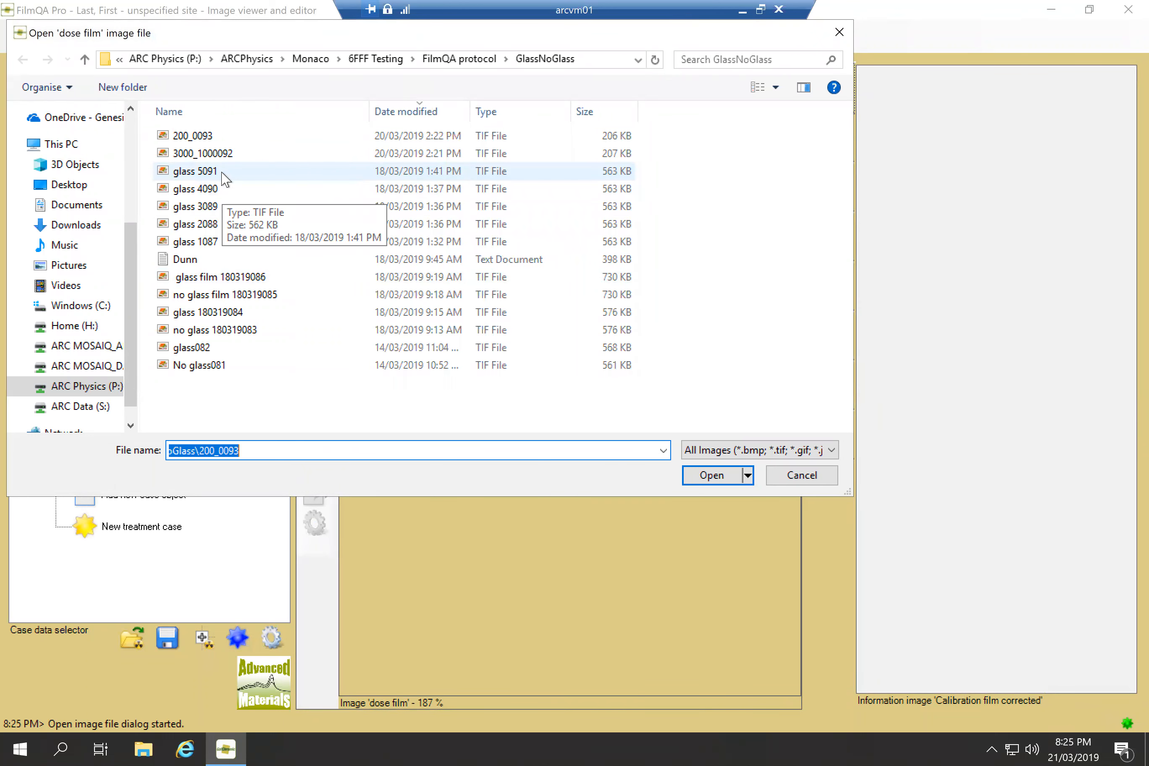
pyautogui.click(281, 277)
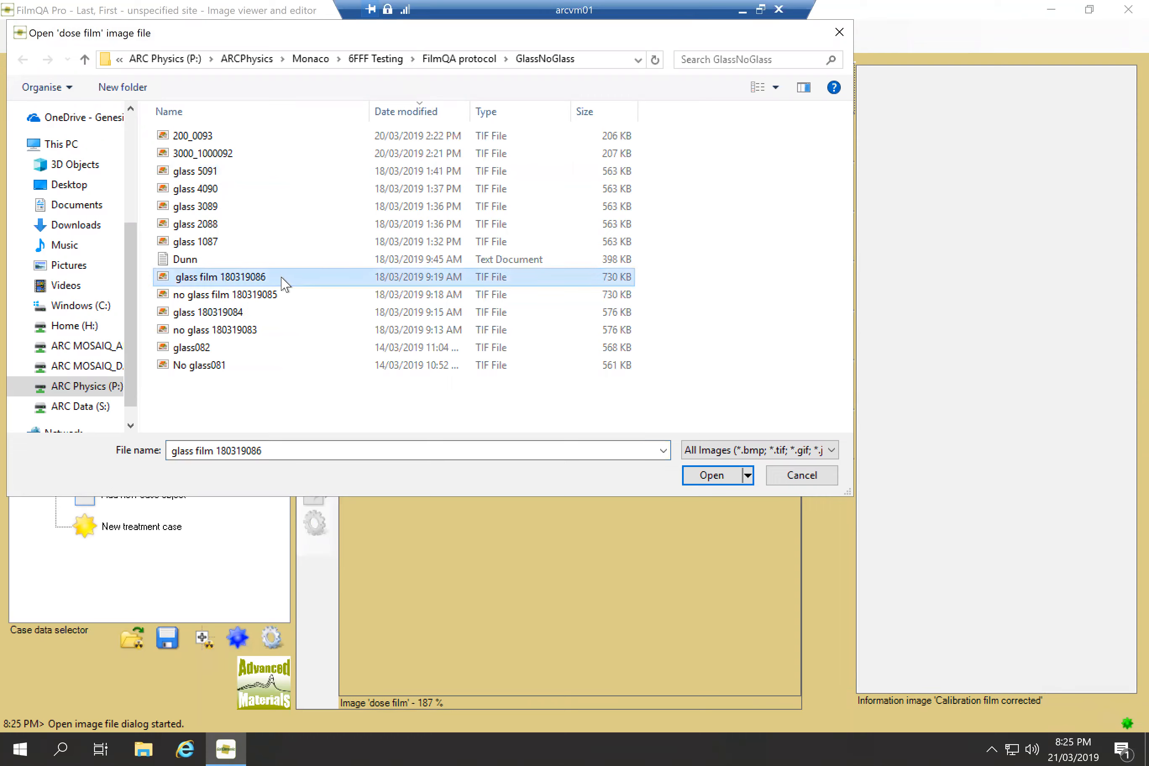
pyautogui.press('Return')
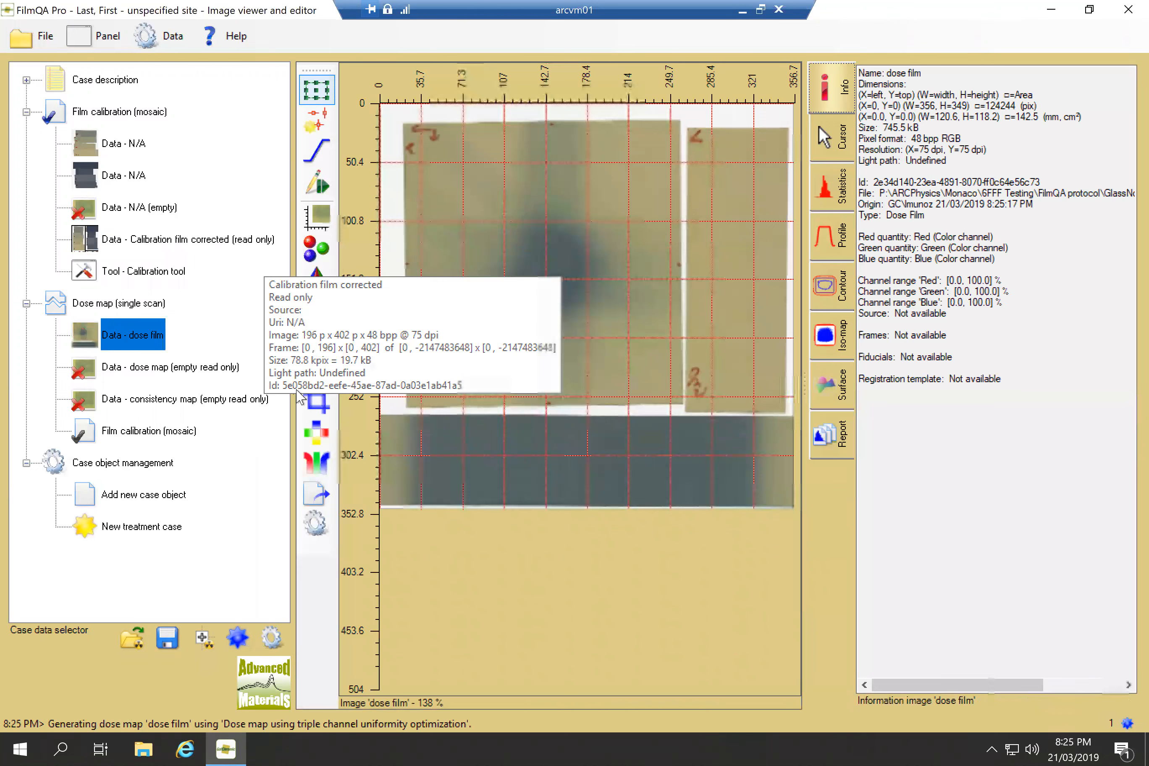
# Rotate the dose film image 90° to the right and flip it horizontally
pyautogui.rightClick(317, 369)
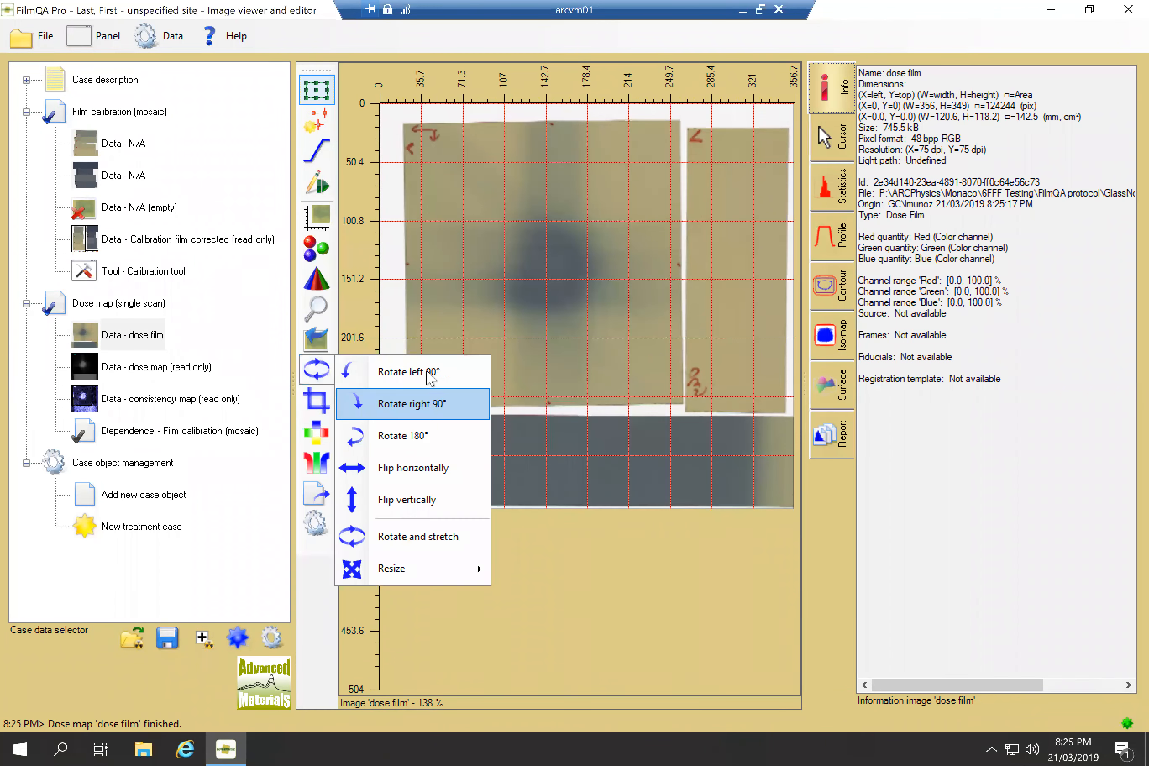
pyautogui.click(420, 409)
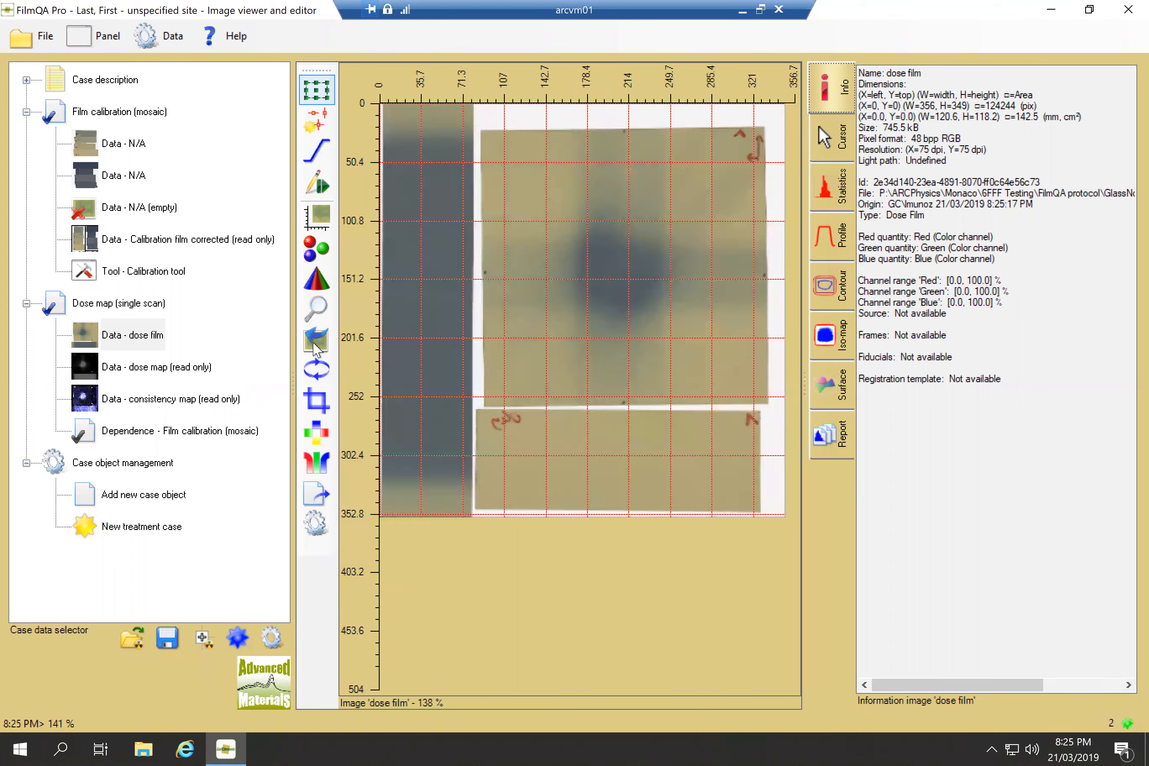
pyautogui.rightClick(316, 370)
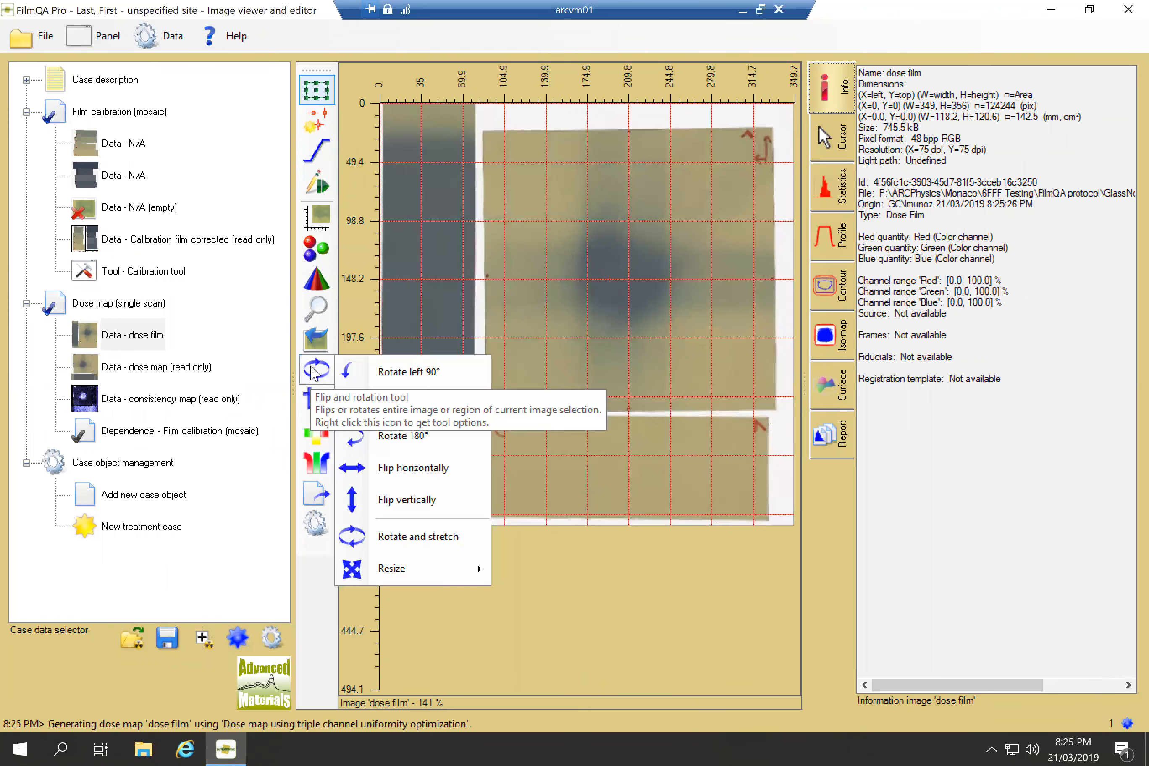
pyautogui.click(395, 467)
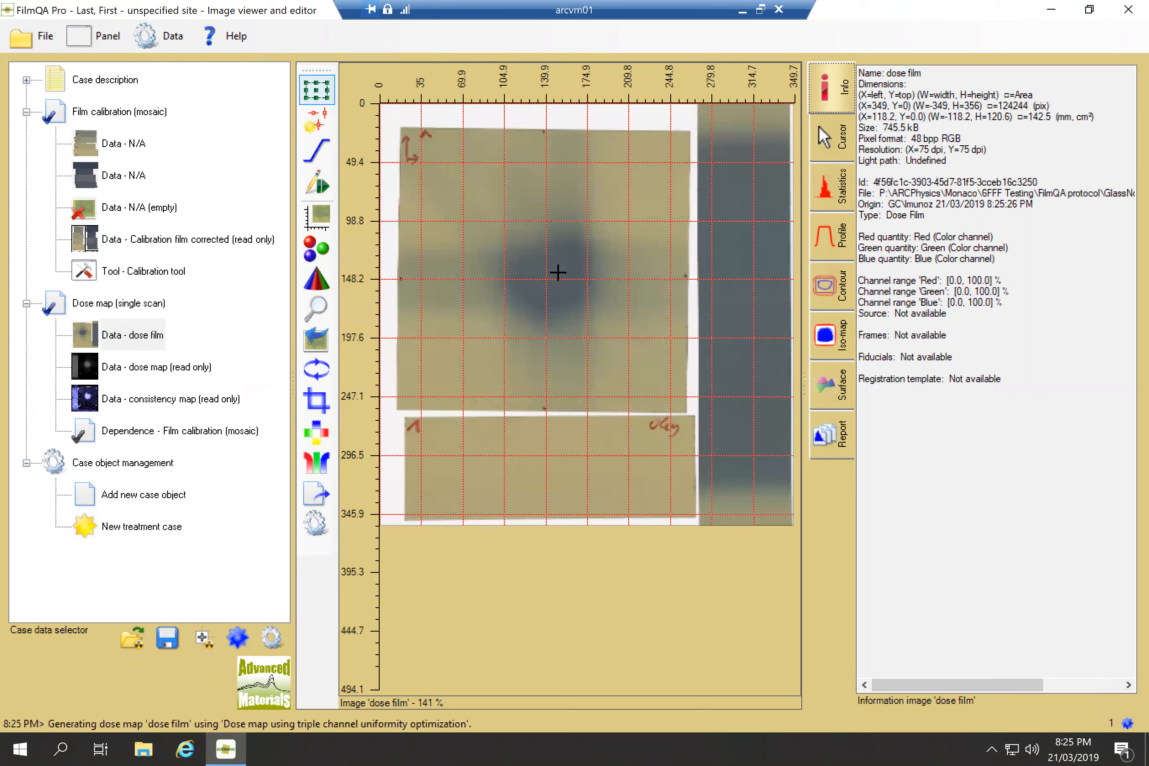
# Frame the dark spot on the large film with a rectangle about 46.5 × 38.8 mm and assign it the dose region type
pyautogui.moveTo(469, 205); pyautogui.dragTo(633, 341)
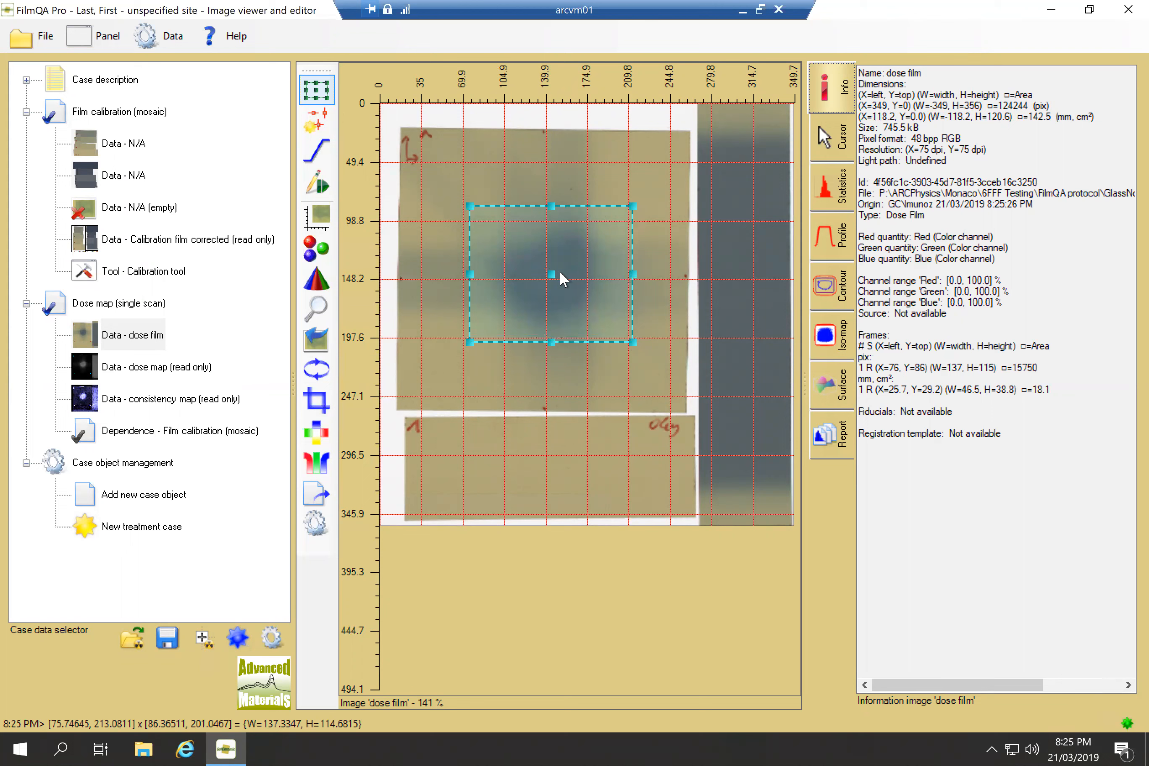
pyautogui.rightClick(560, 270)
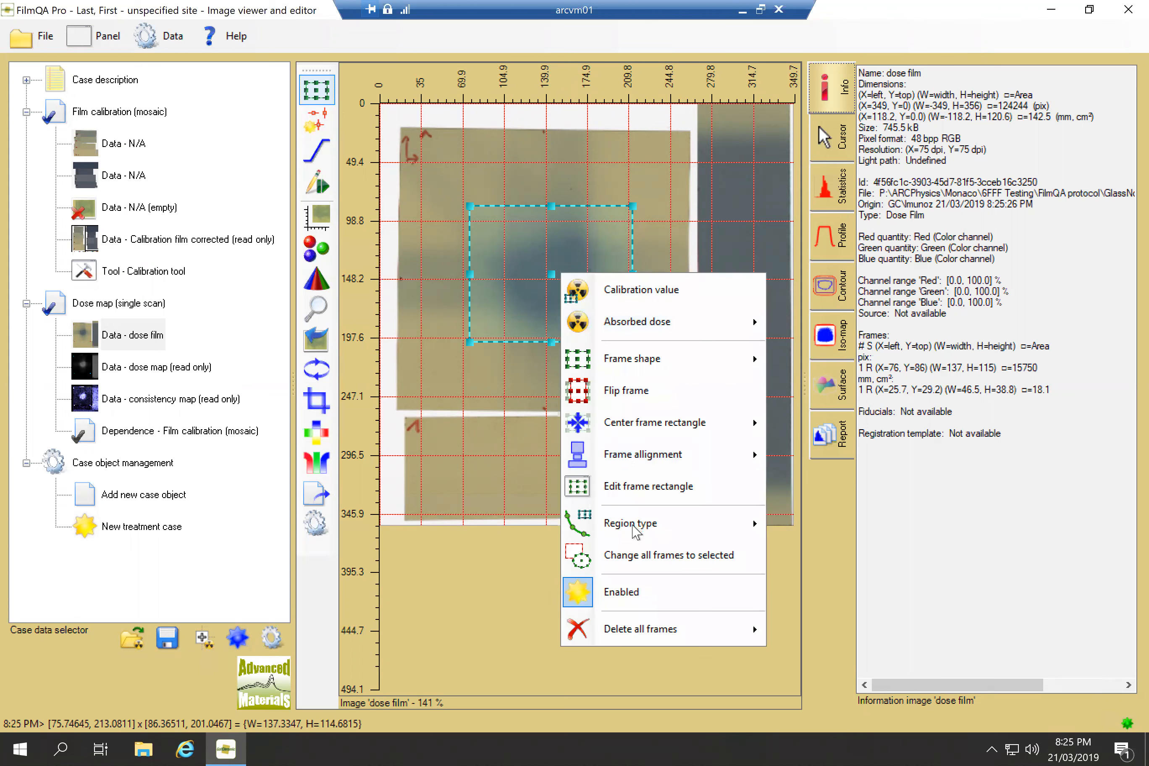
pyautogui.moveTo(638, 528)
pyautogui.click(851, 559)
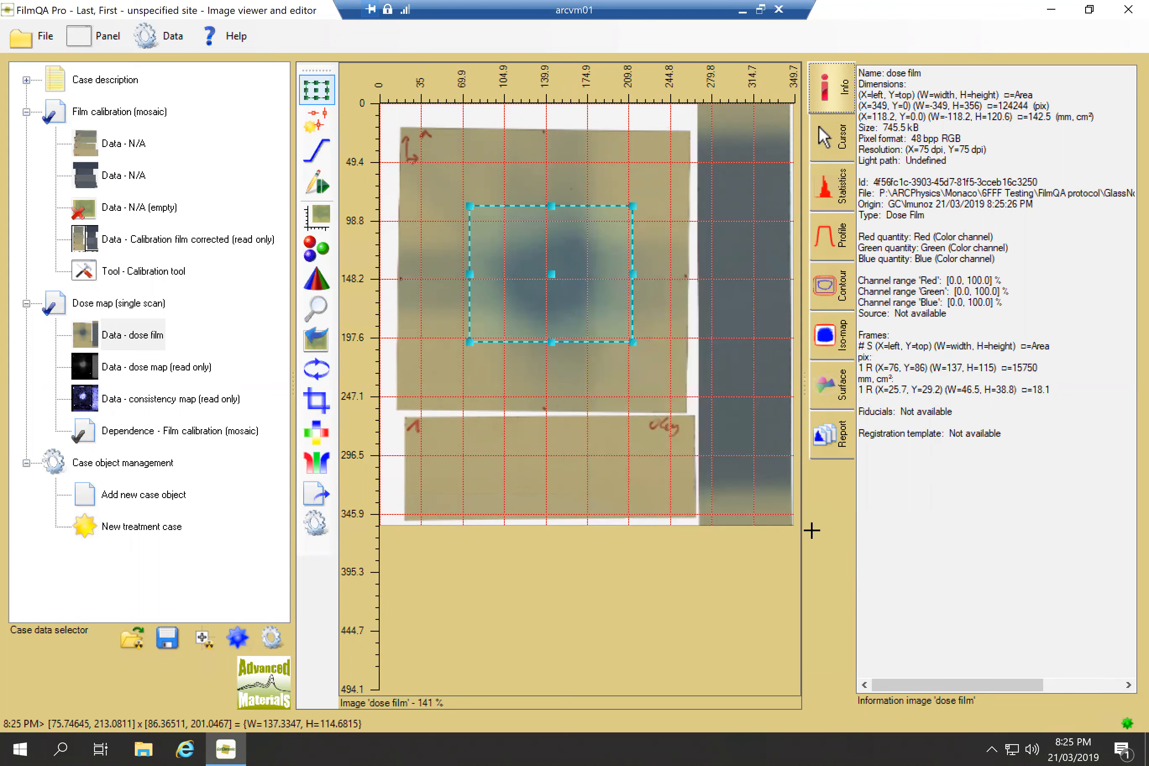
# Frame an area about 7.9 × 30.9 mm on the dark exposed strip and set its calibration value to 120 cGy
pyautogui.moveTo(740, 231); pyautogui.dragTo(769, 341)
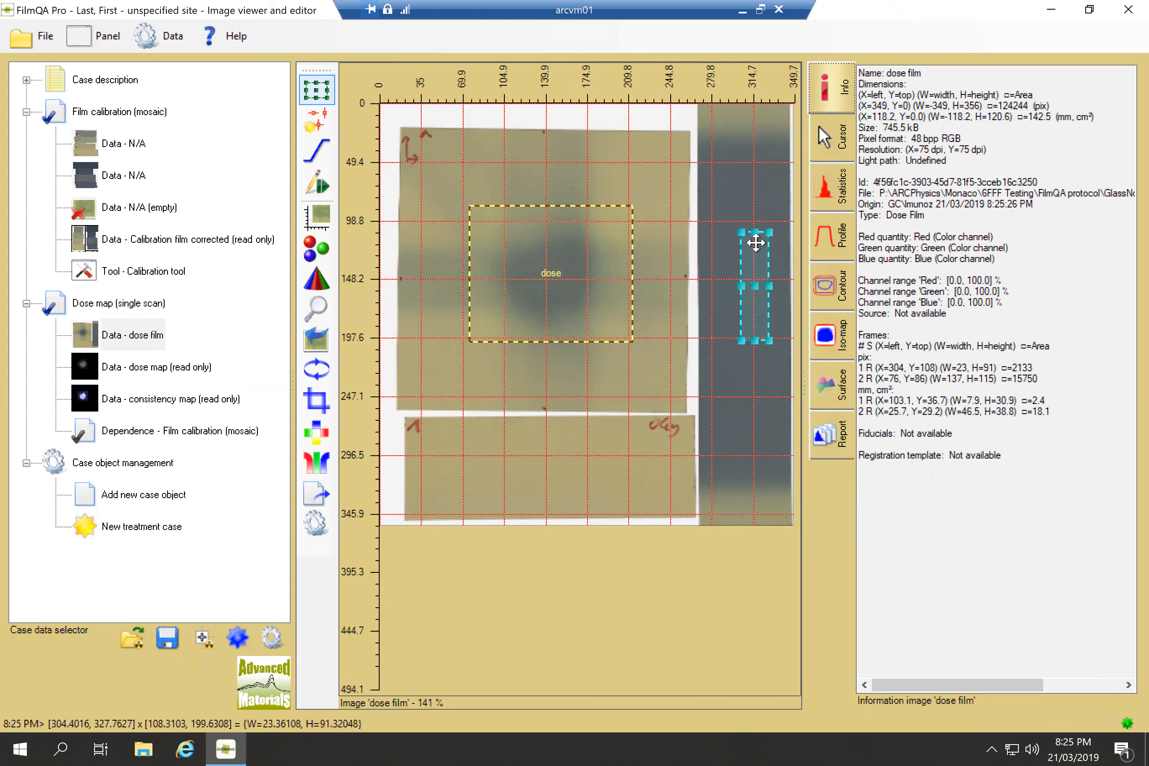
pyautogui.rightClick(754, 285)
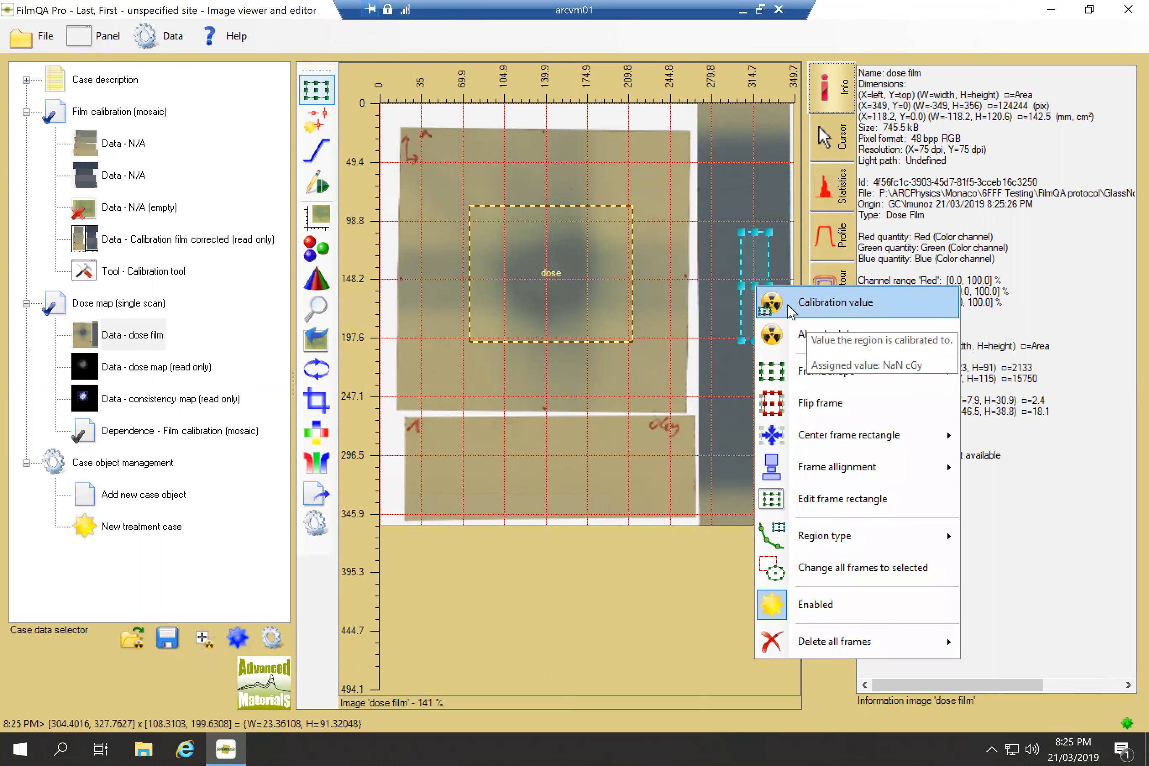
pyautogui.click(809, 308)
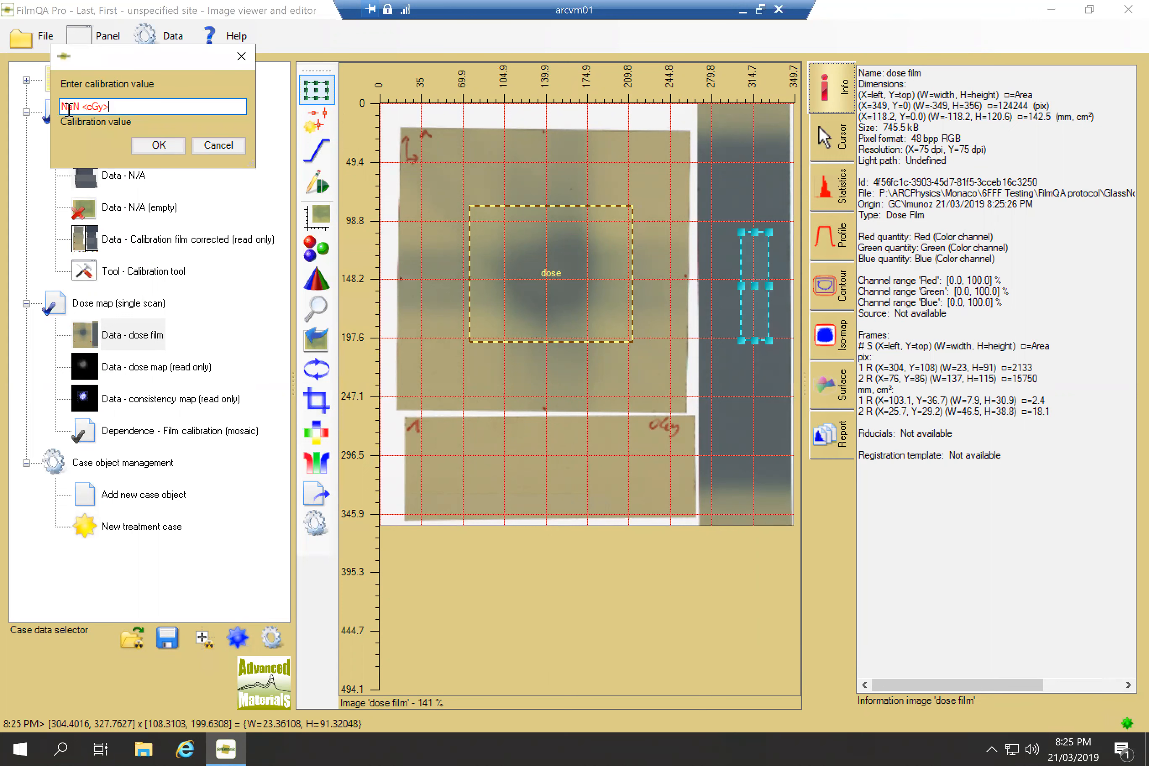
pyautogui.write('120')
pyautogui.press('Tab')
pyautogui.press('Return')
# Frame an area about 26.6 × 8.4 mm on the unexposed strip and set its calibration value to 0 cGy
pyautogui.moveTo(508, 457); pyautogui.dragTo(602, 487)
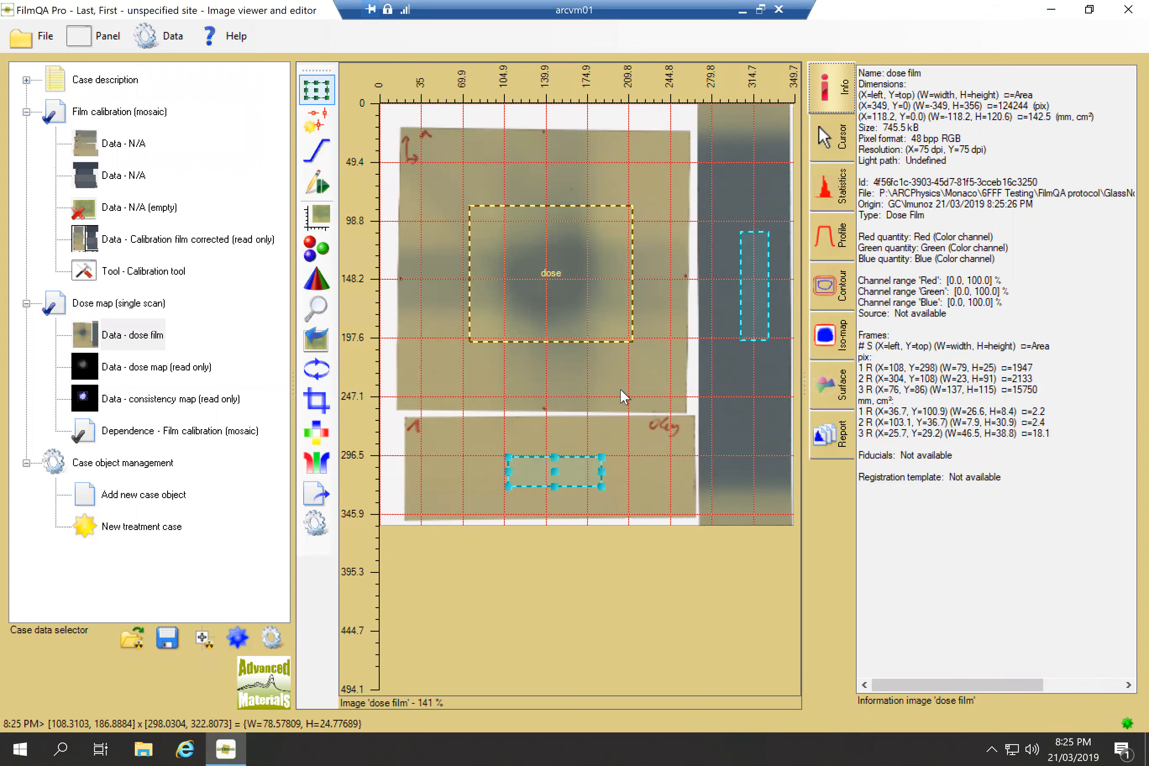
pyautogui.rightClick(648, 307)
pyautogui.click(656, 279)
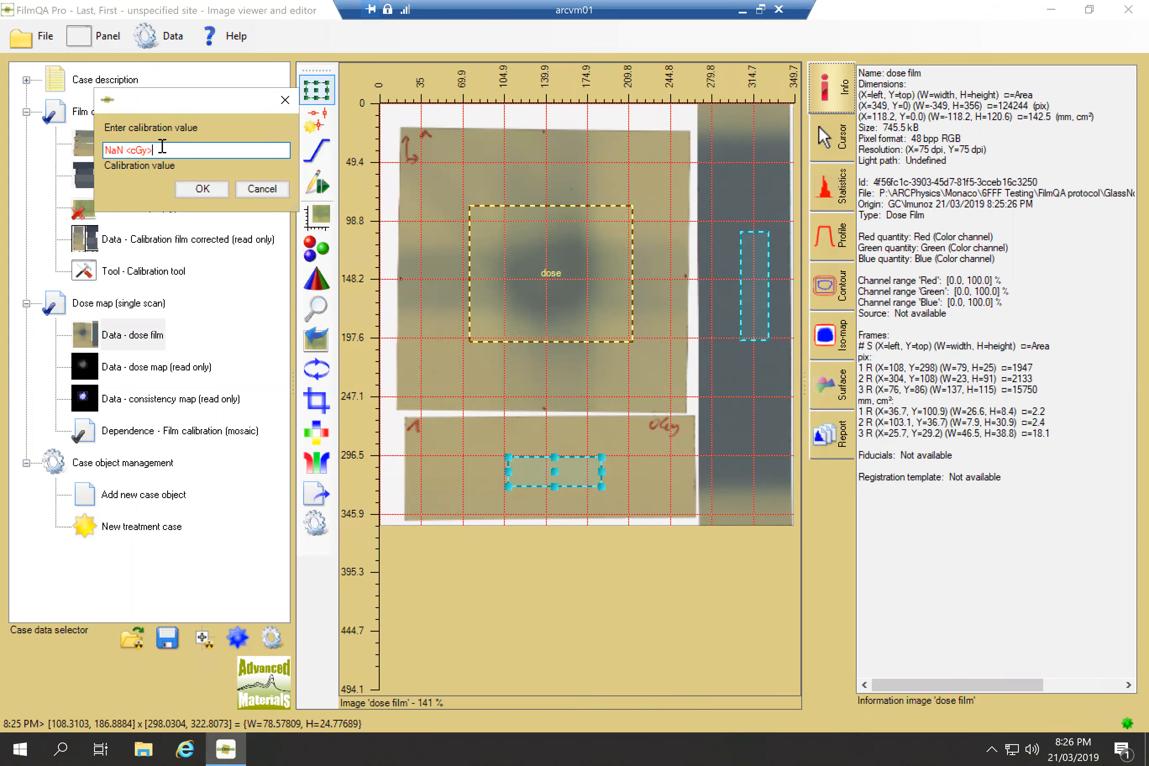
pyautogui.moveTo(159, 147); pyautogui.dragTo(77, 147)
pyautogui.write('0')
pyautogui.click(212, 194)
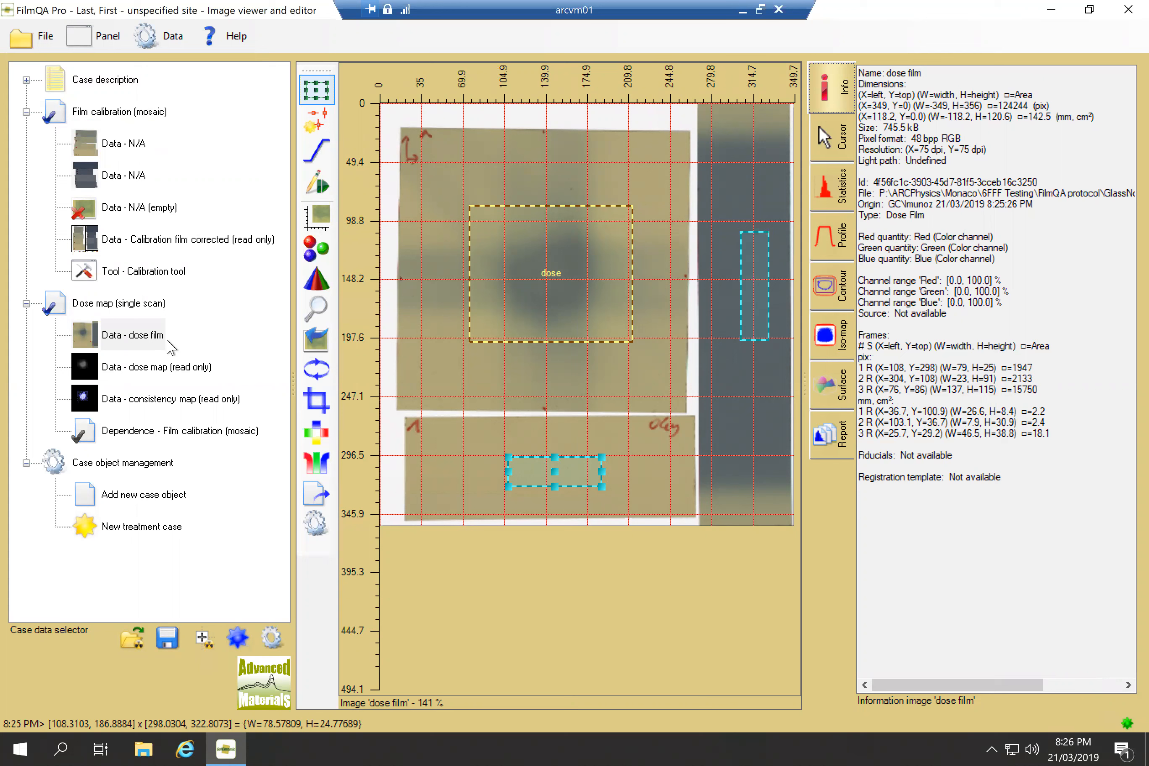
# Place fiducial points on the four edge marks of the large dose film piece, two vertical and two horizontal
pyautogui.click(316, 118)
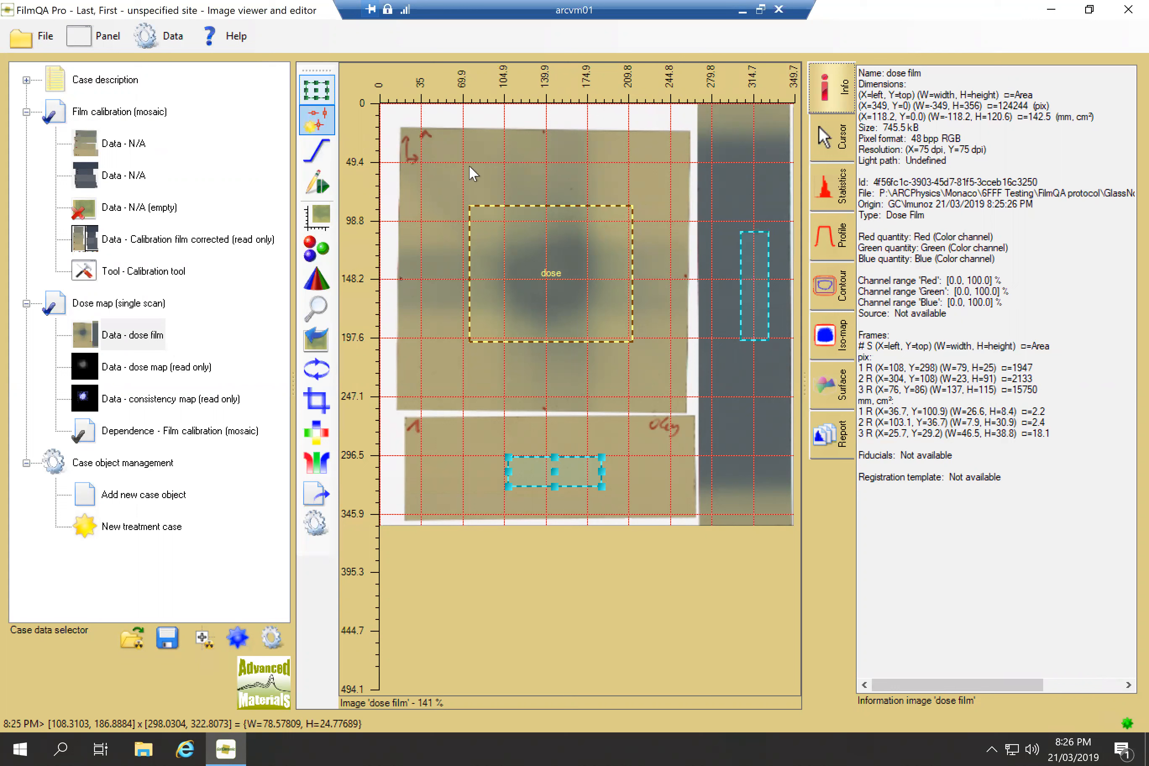
pyautogui.click(544, 131)
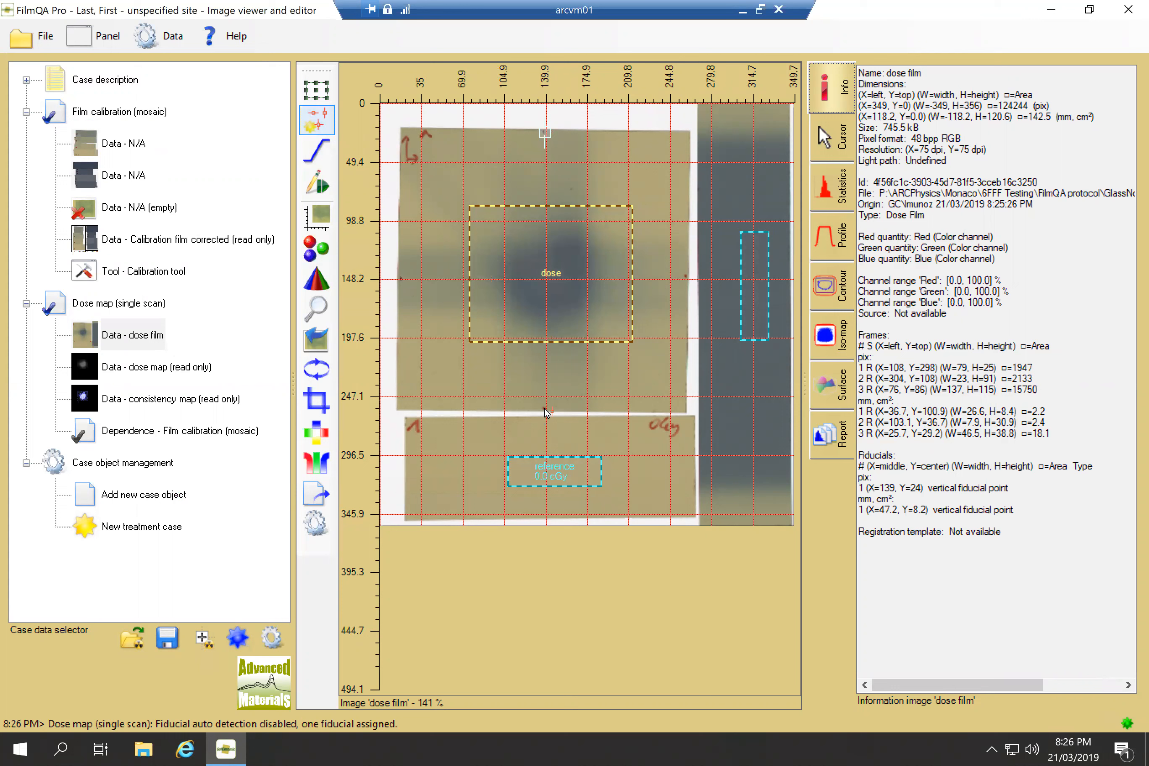
pyautogui.click(584, 404)
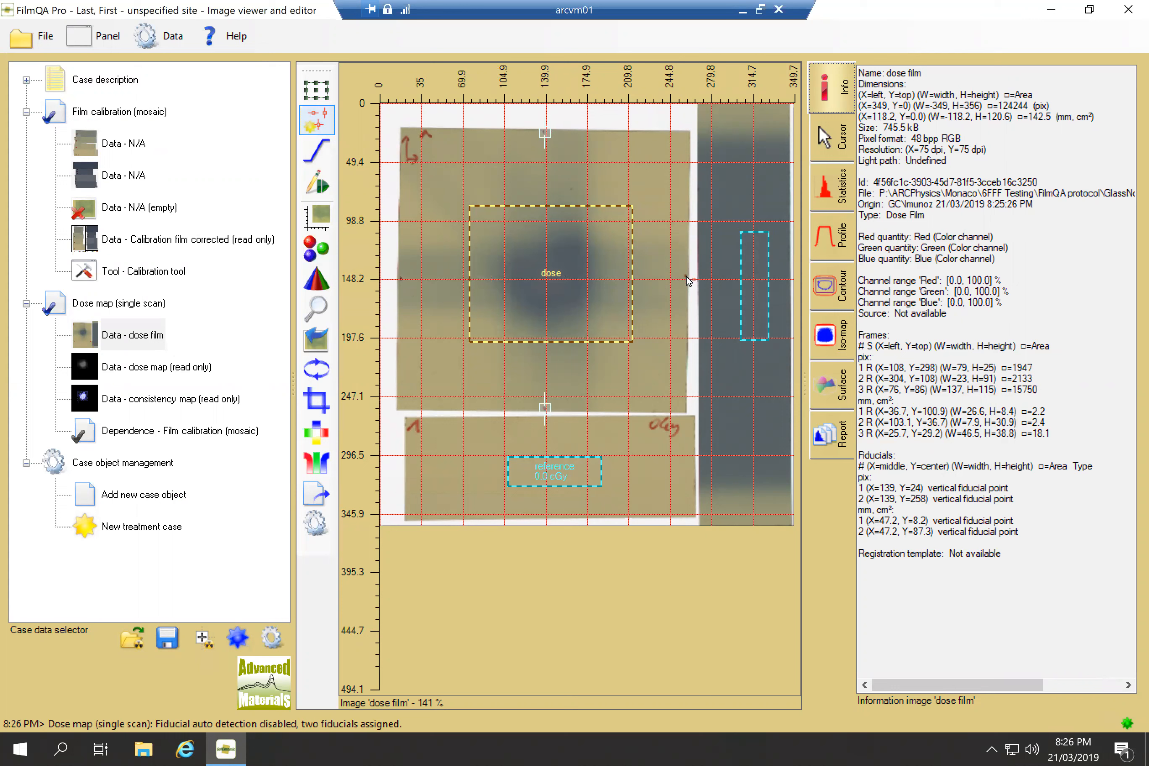
pyautogui.click(685, 276)
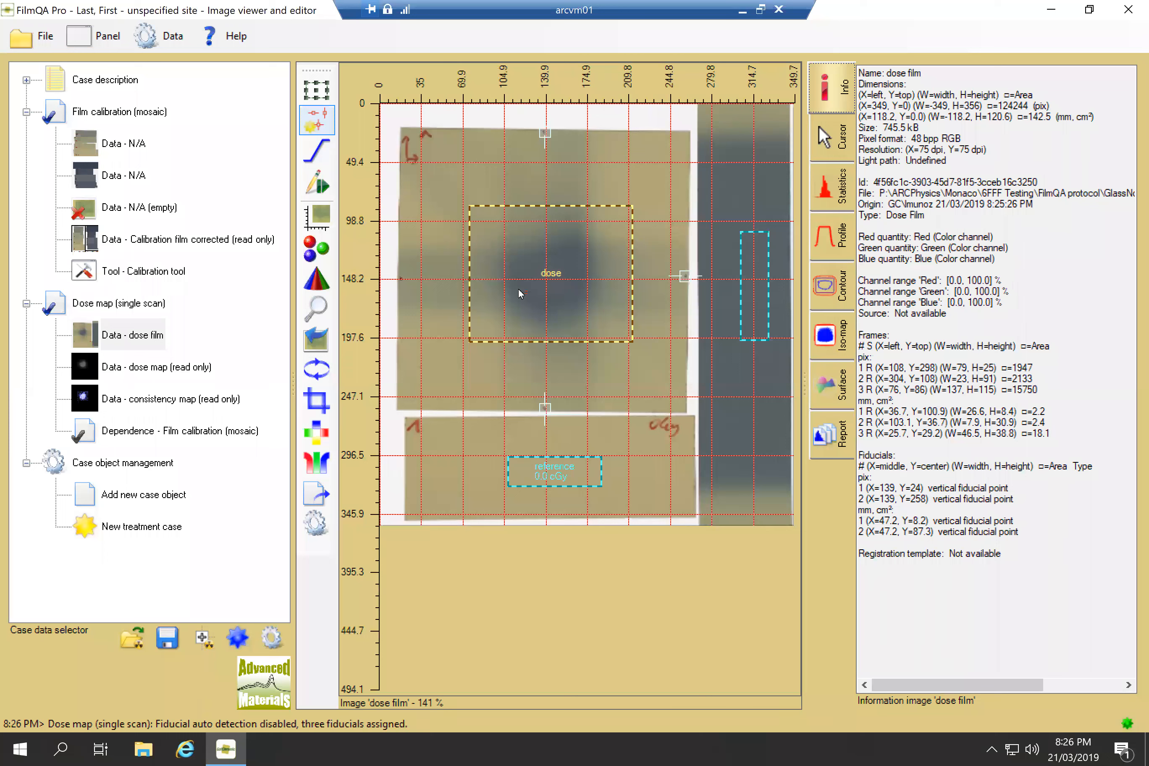
pyautogui.click(399, 278)
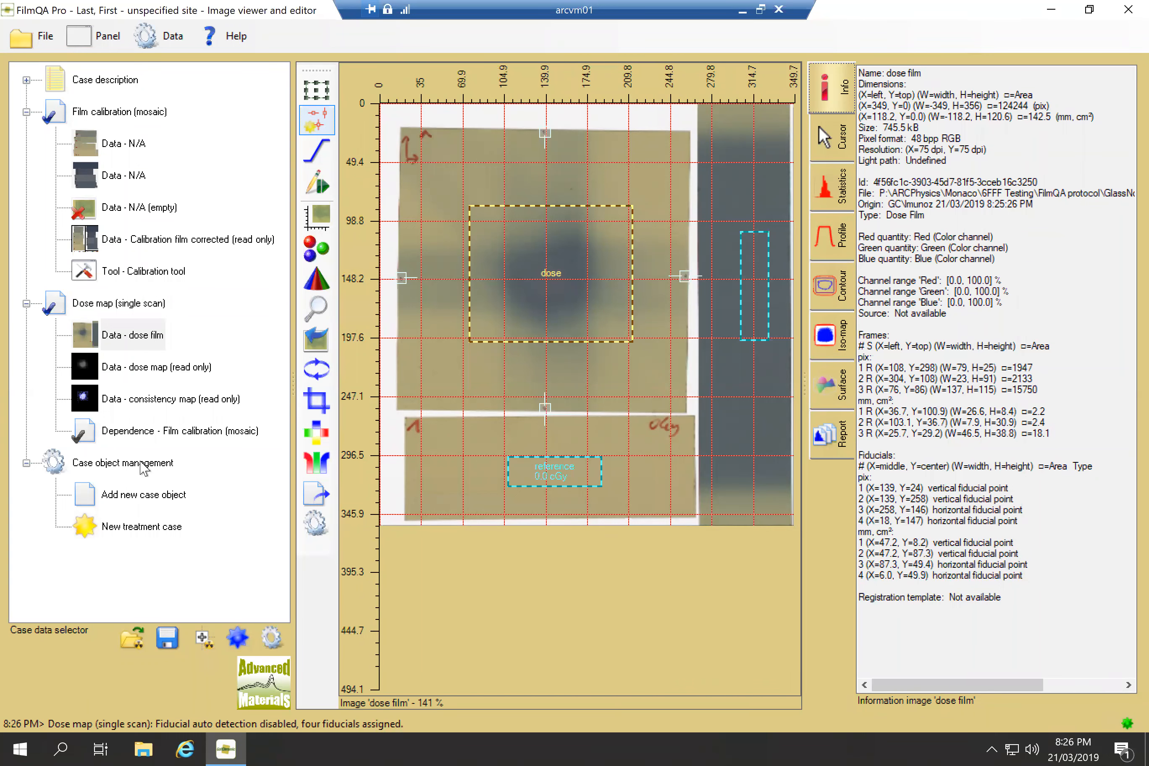
# Add a Dose to plan comparison case object to the treatment case
pyautogui.click(114, 495)
pyautogui.click(176, 493)
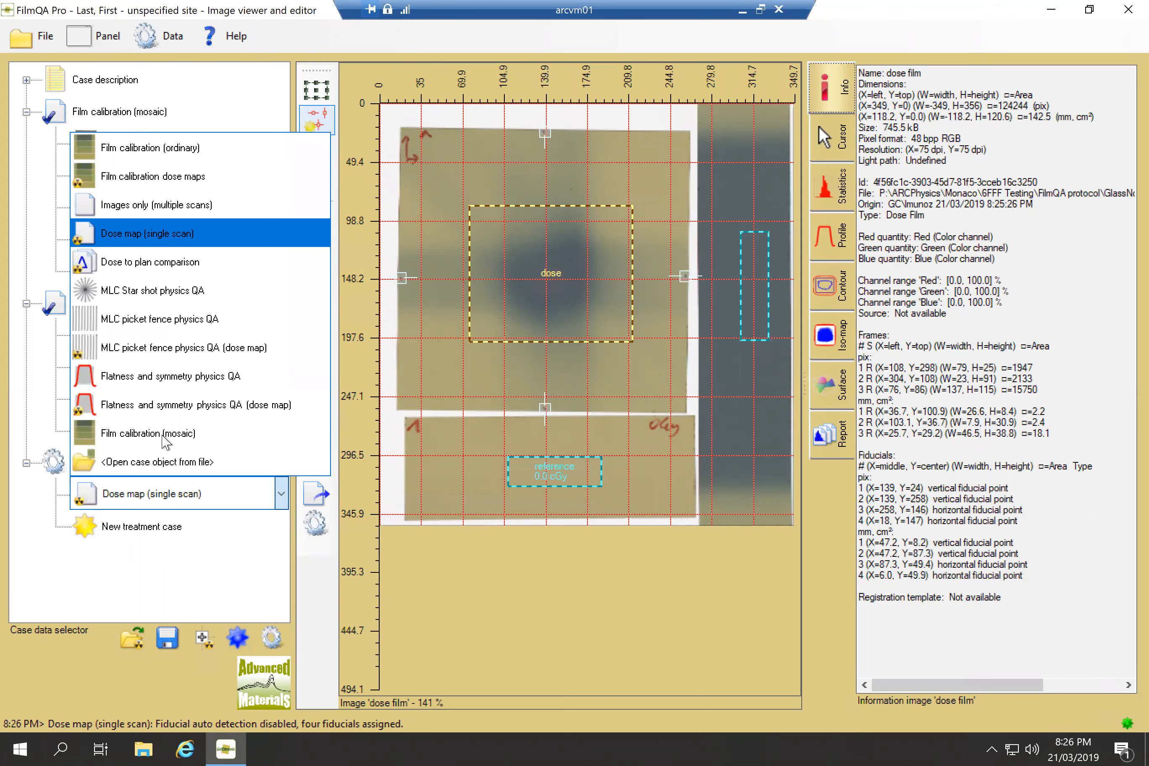
pyautogui.click(135, 268)
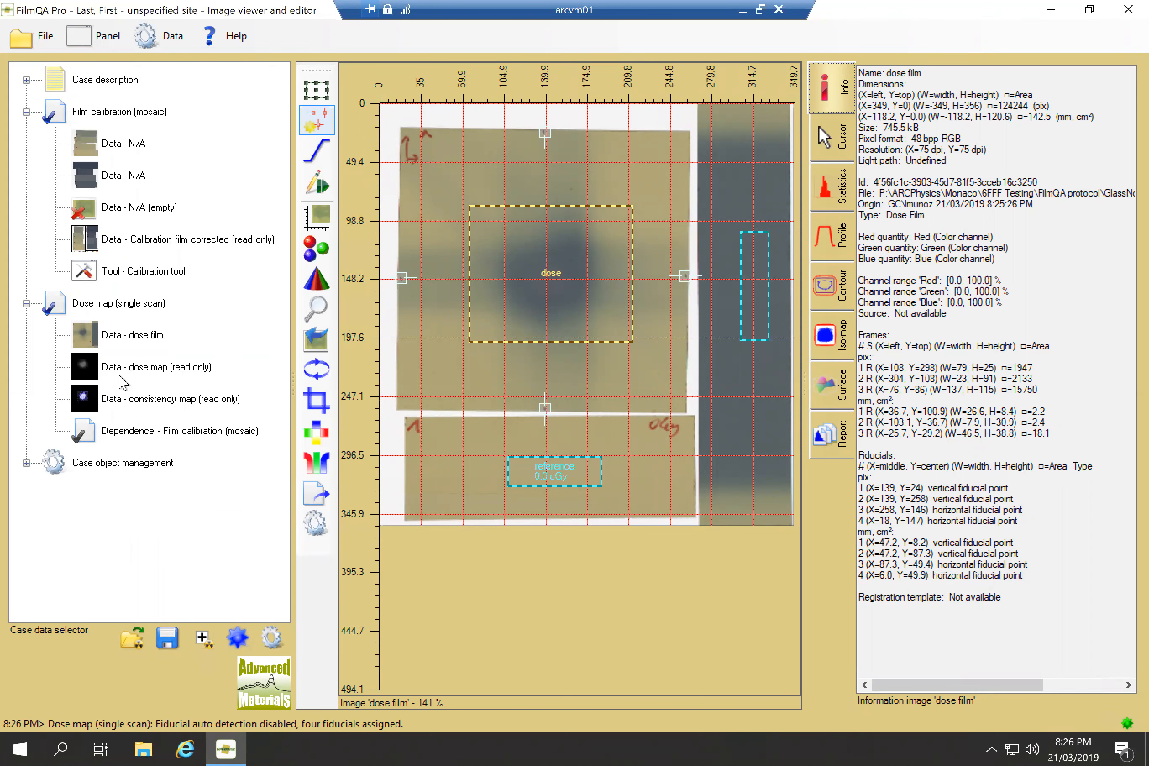
pyautogui.doubleClick(41, 467)
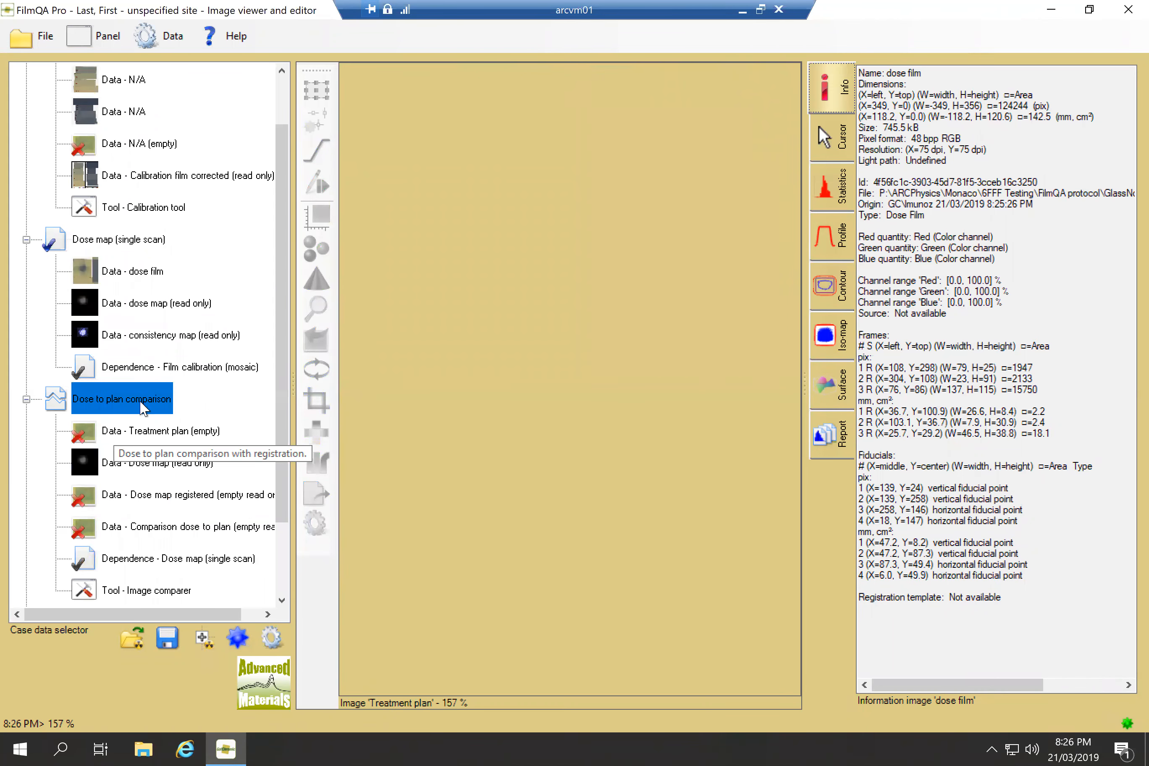
pyautogui.rightClick(123, 406)
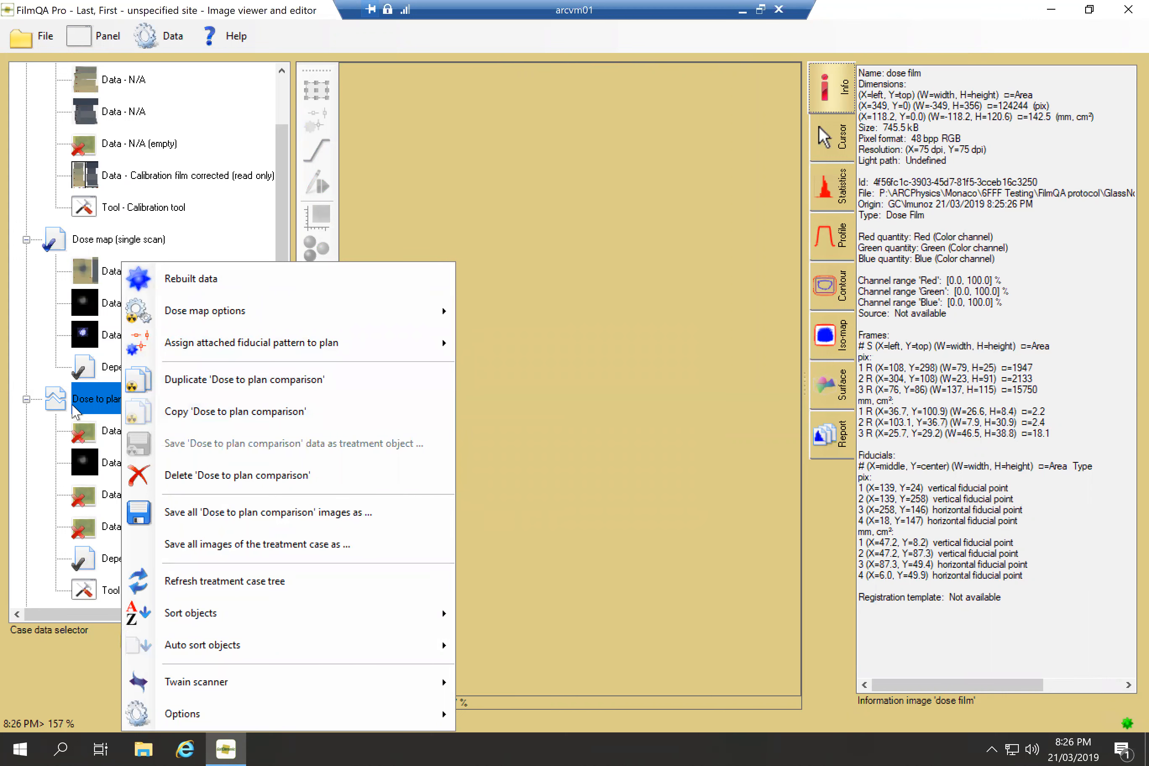
pyautogui.click(84, 402)
# Load the Xio (ascii) text file from the GlassNoGlass folder as the comparison's treatment plan
pyautogui.click(123, 434)
pyautogui.rightClick(126, 428)
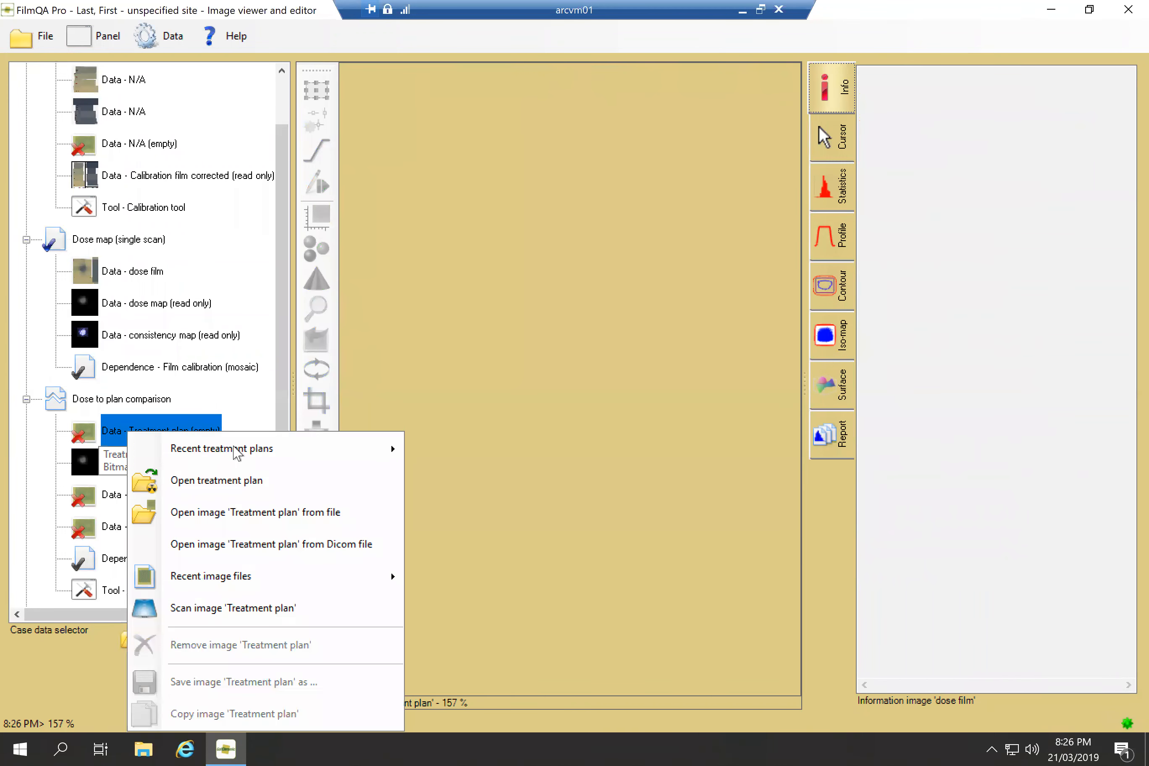
pyautogui.moveTo(240, 452)
pyautogui.click(200, 478)
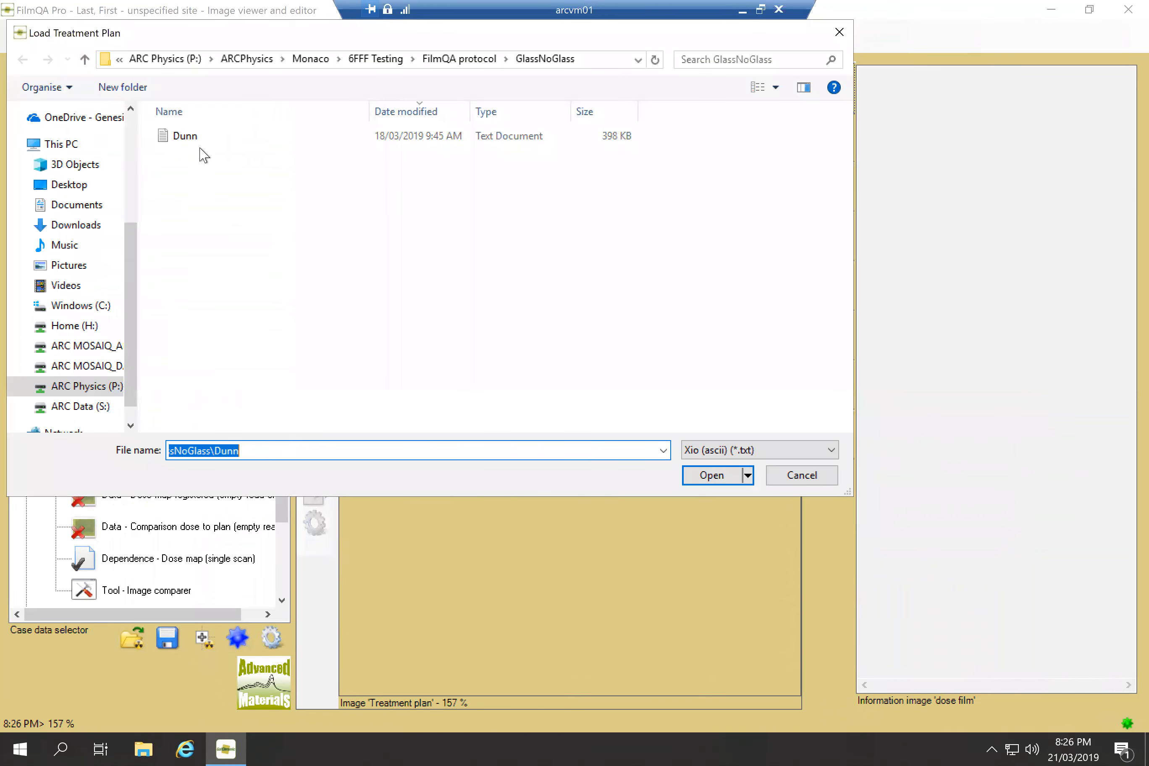
pyautogui.click(201, 140)
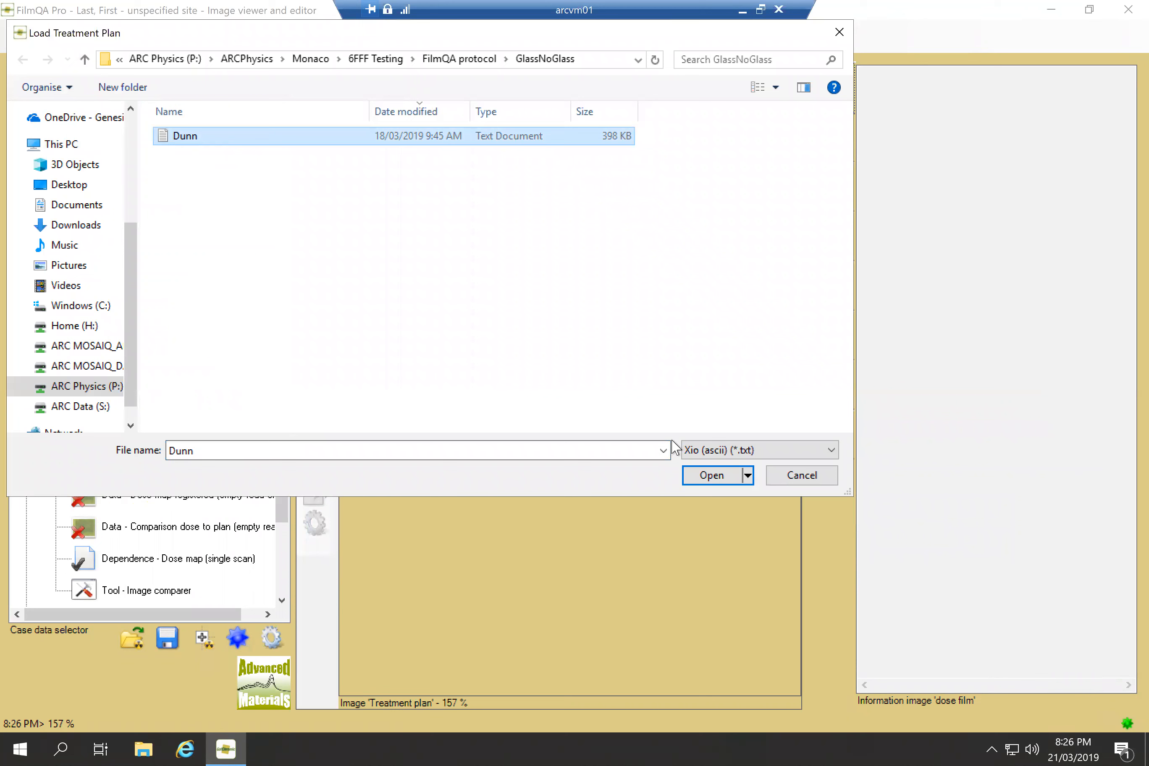
pyautogui.click(765, 455)
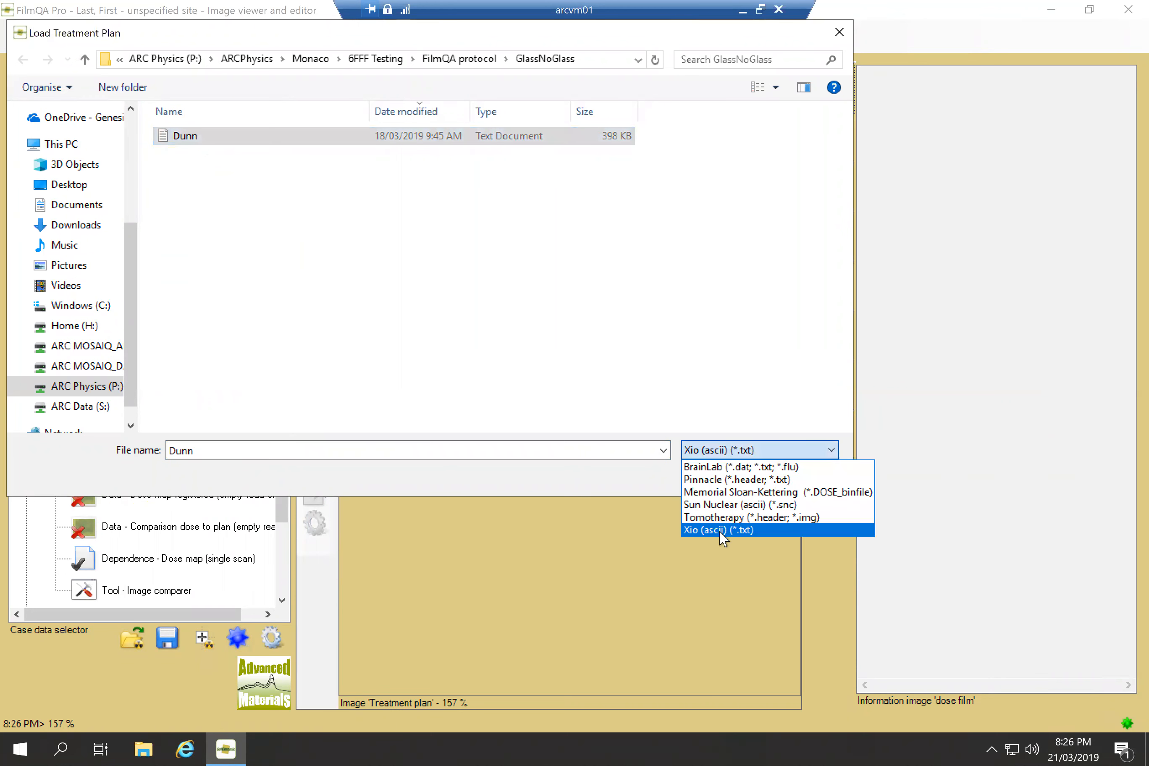
pyautogui.click(750, 530)
pyautogui.click(687, 479)
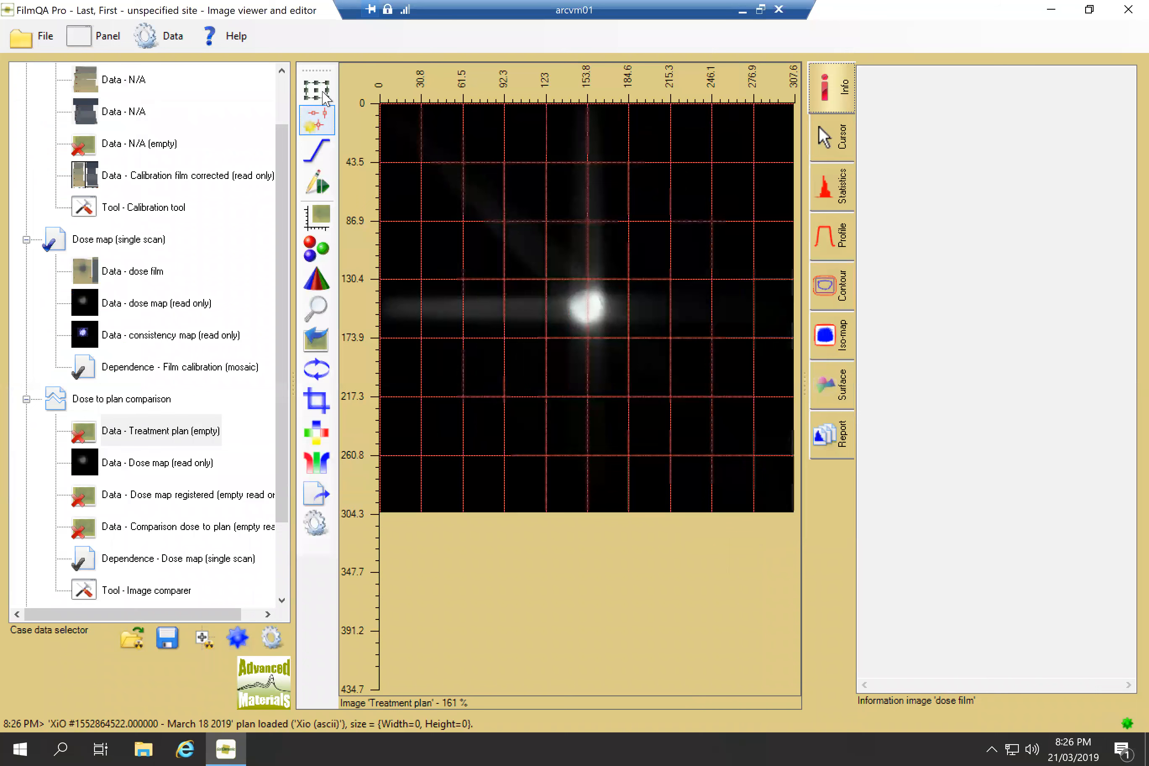
# Draw a rectangular frame about 47.8 × 45.9 mm around the bright high-dose spot in the treatment plan image
pyautogui.click(315, 91)
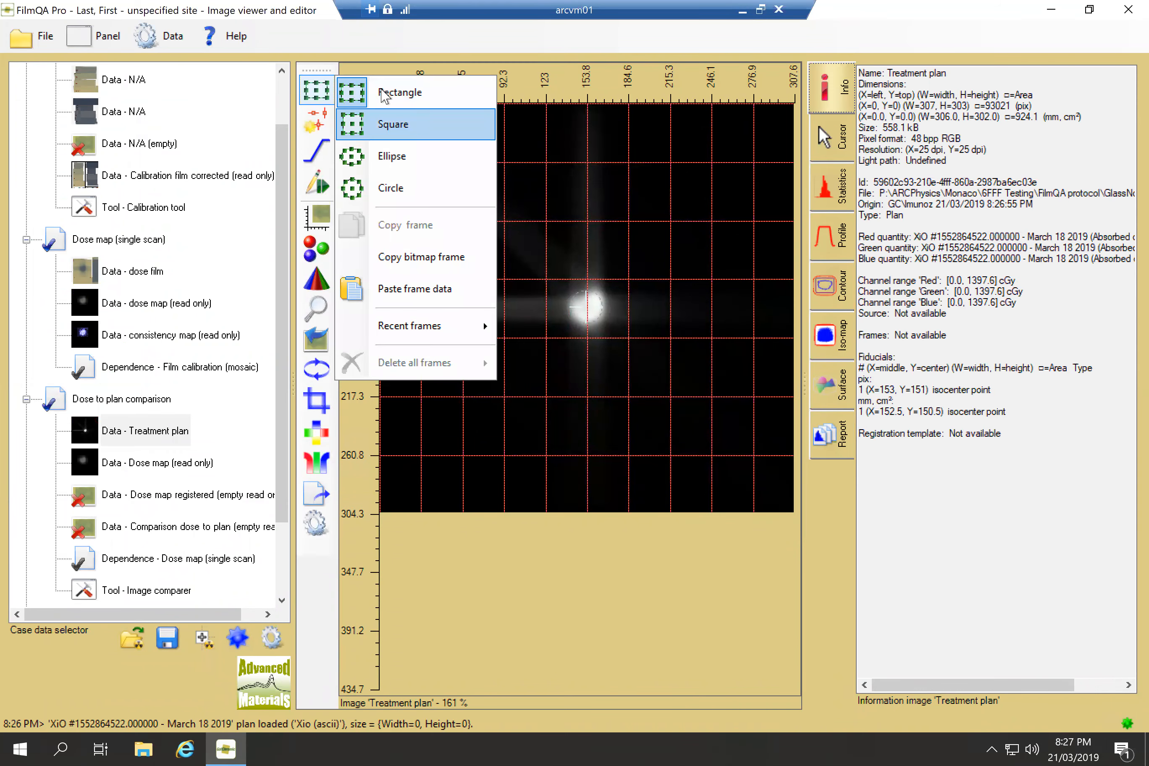
pyautogui.click(398, 93)
pyautogui.moveTo(556, 279); pyautogui.dragTo(619, 338)
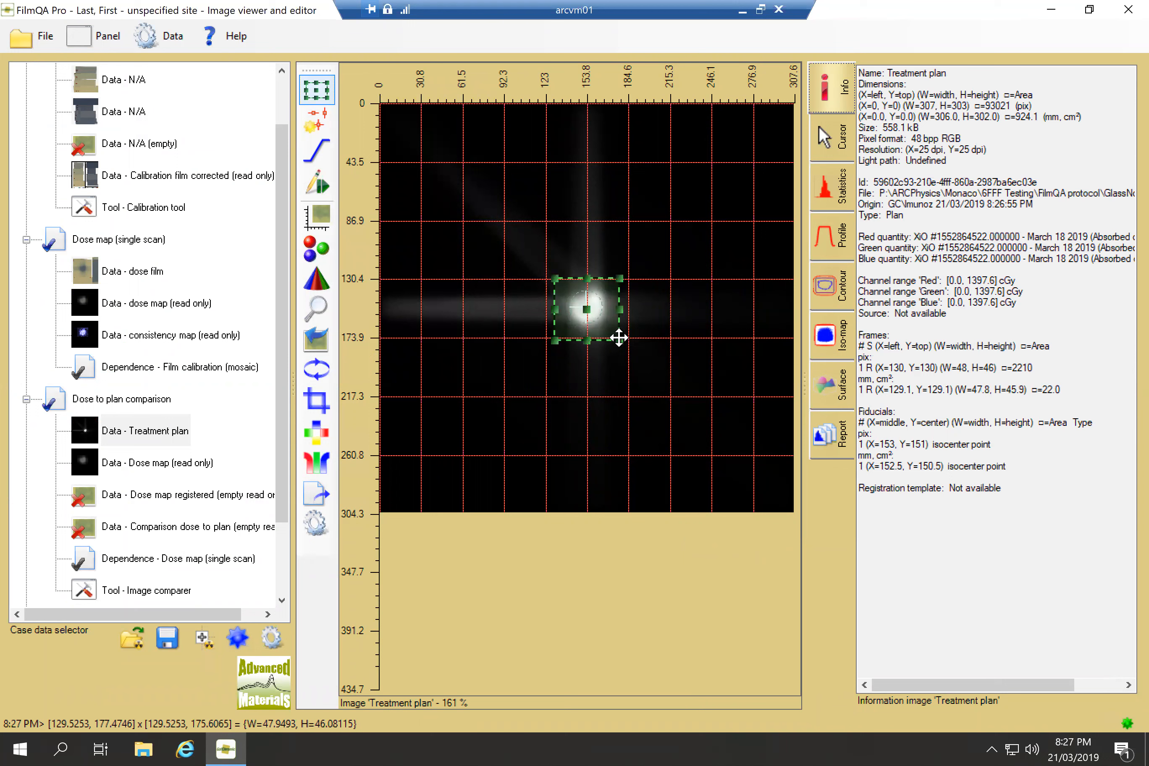
# Check the dose map's mapping method and Dose linear scaling recalibration, and rebuild the dose map
pyautogui.click(129, 242)
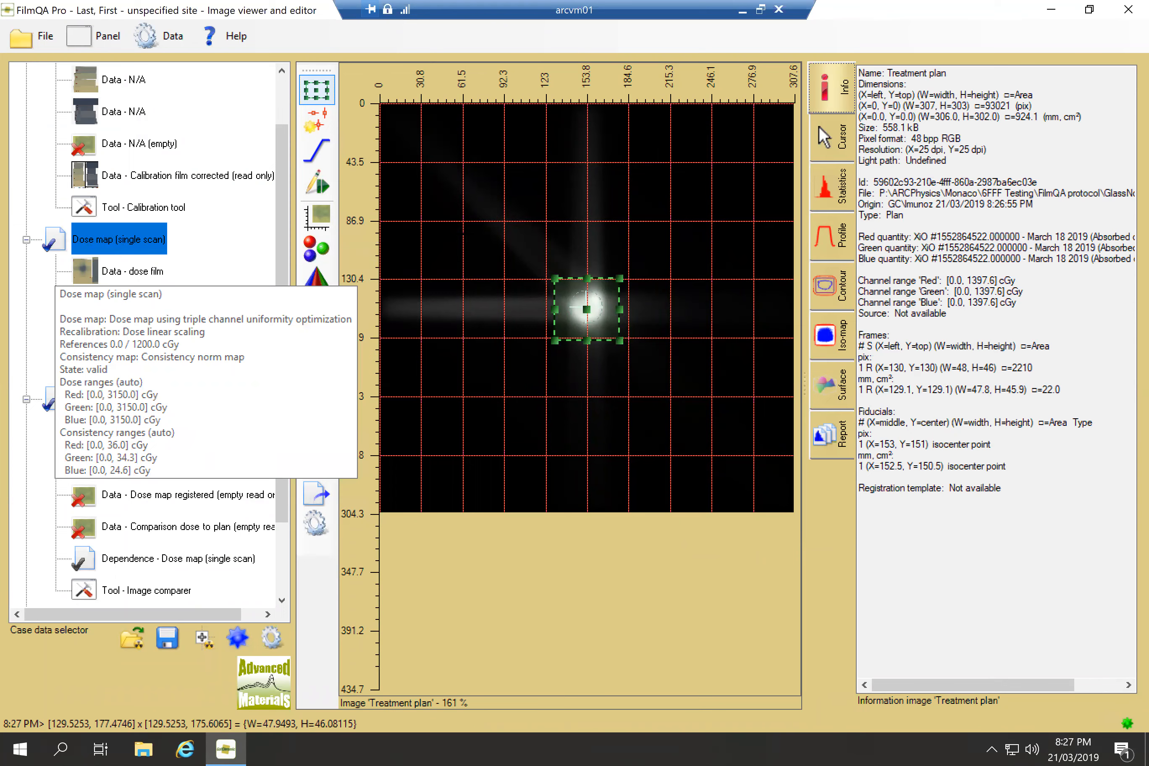
pyautogui.click(101, 269)
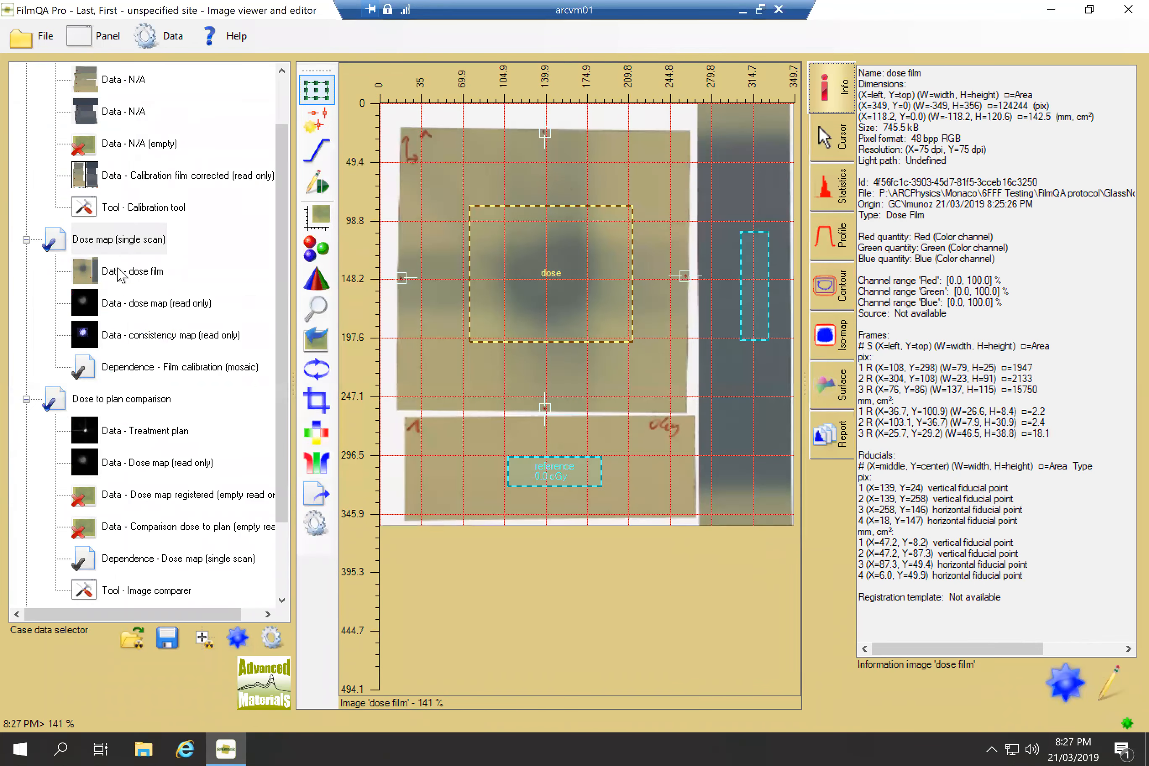
pyautogui.rightClick(110, 240)
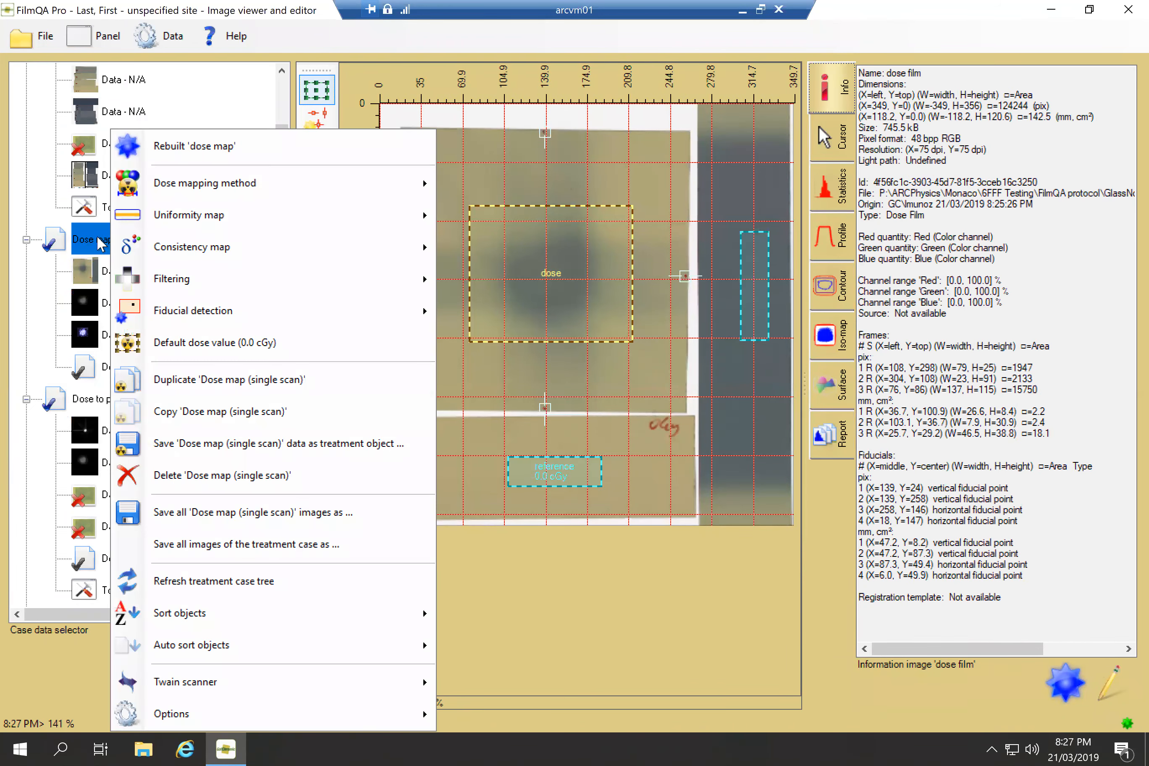
pyautogui.moveTo(197, 186)
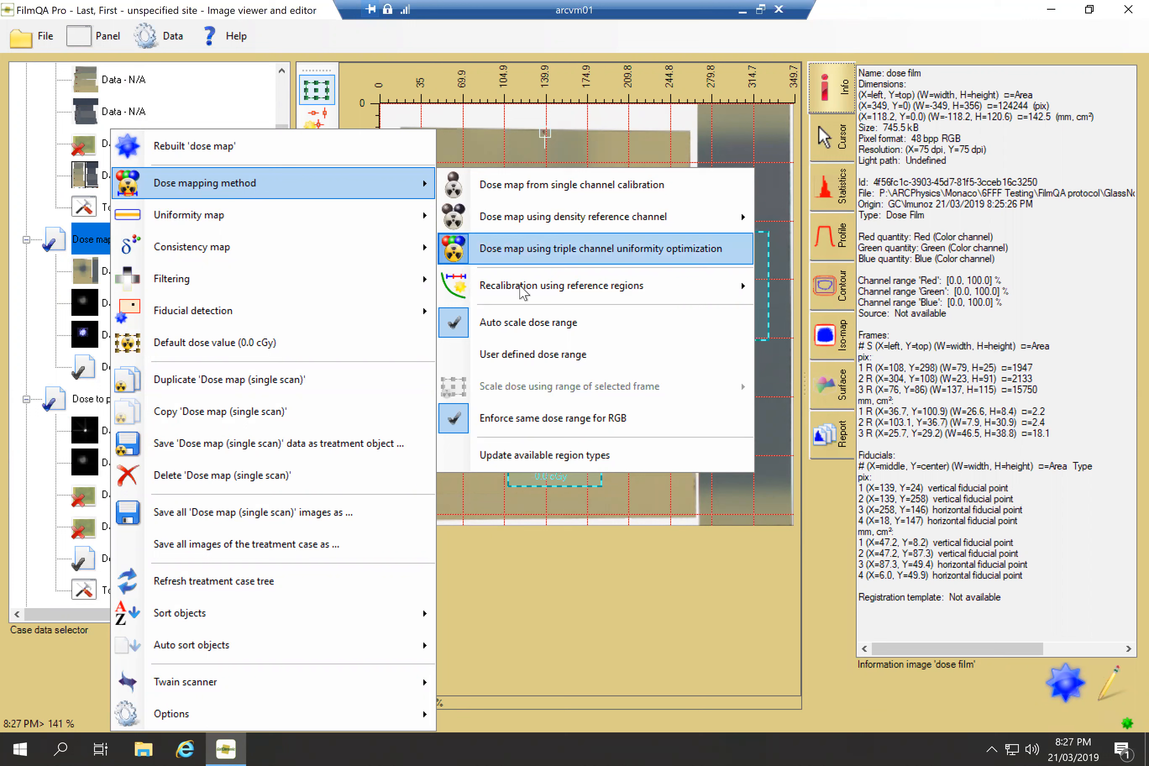
pyautogui.moveTo(648, 287)
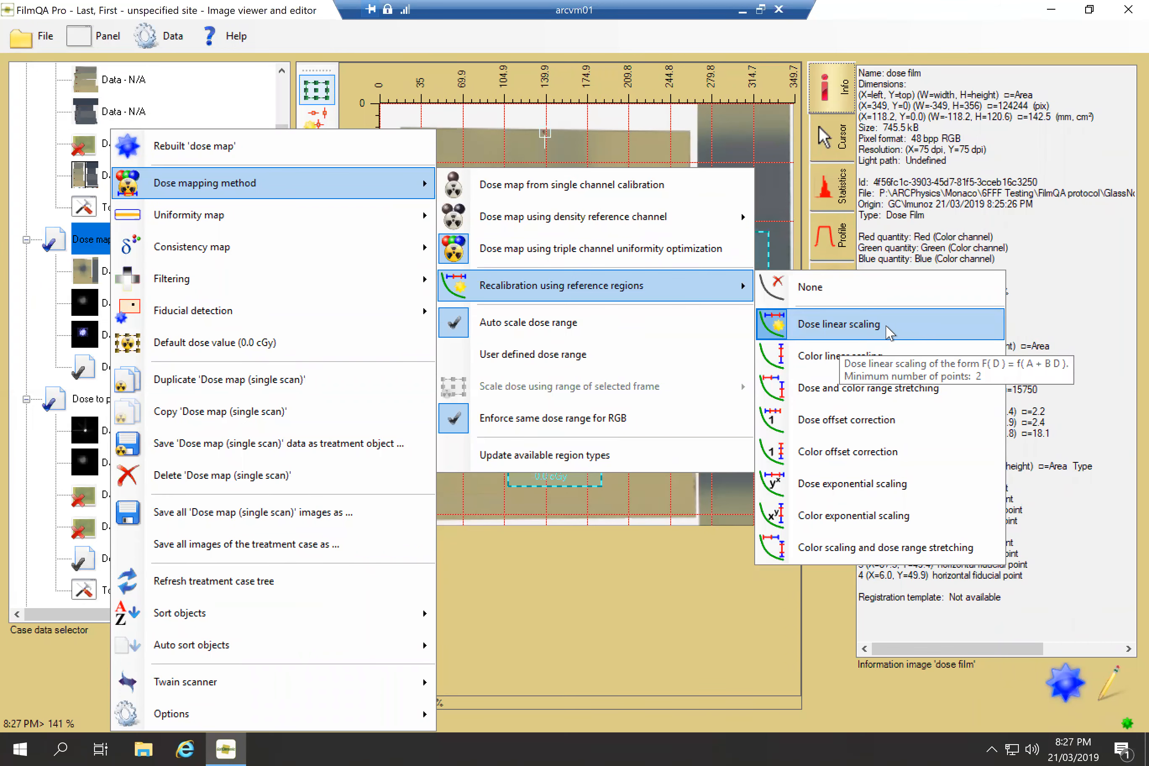
pyautogui.click(107, 238)
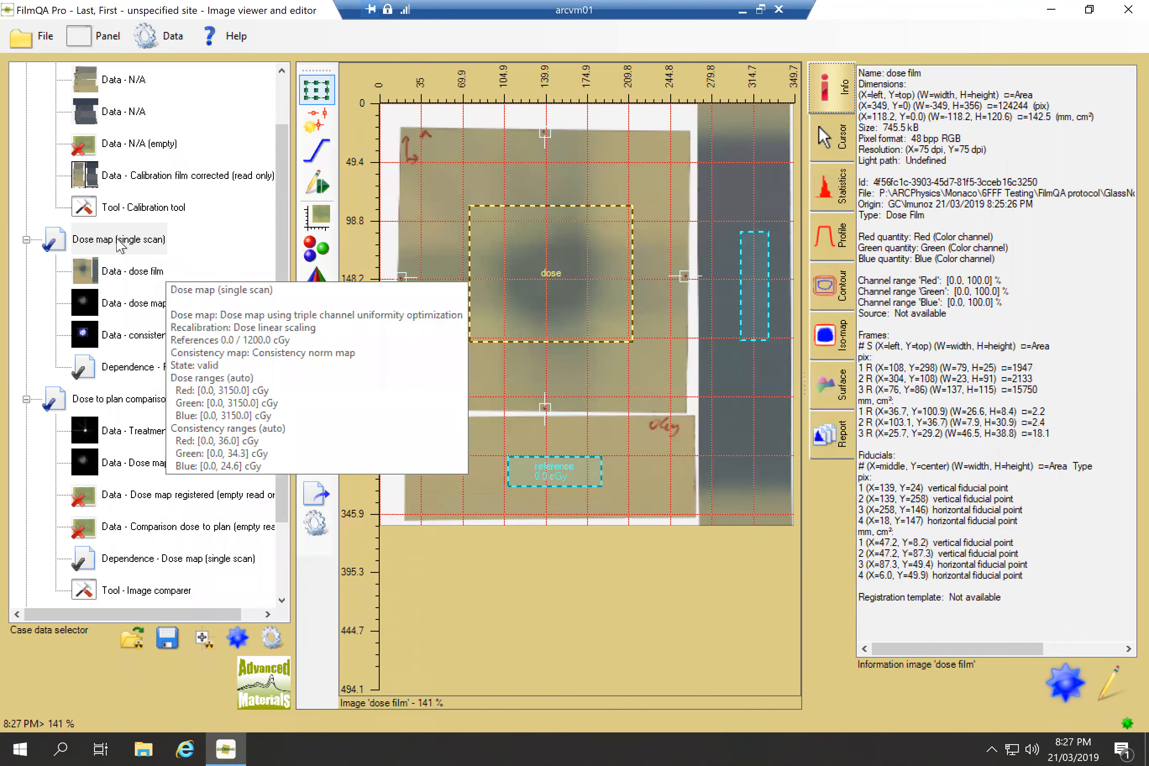
pyautogui.rightClick(119, 243)
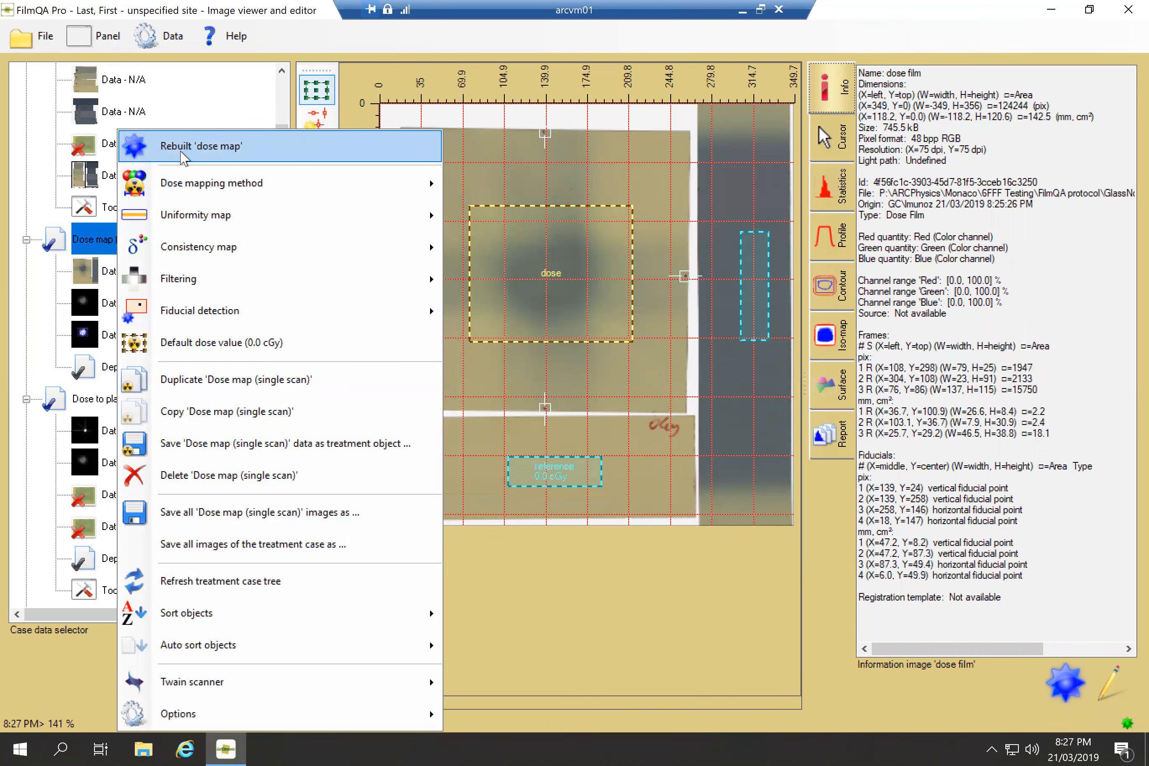
pyautogui.click(183, 149)
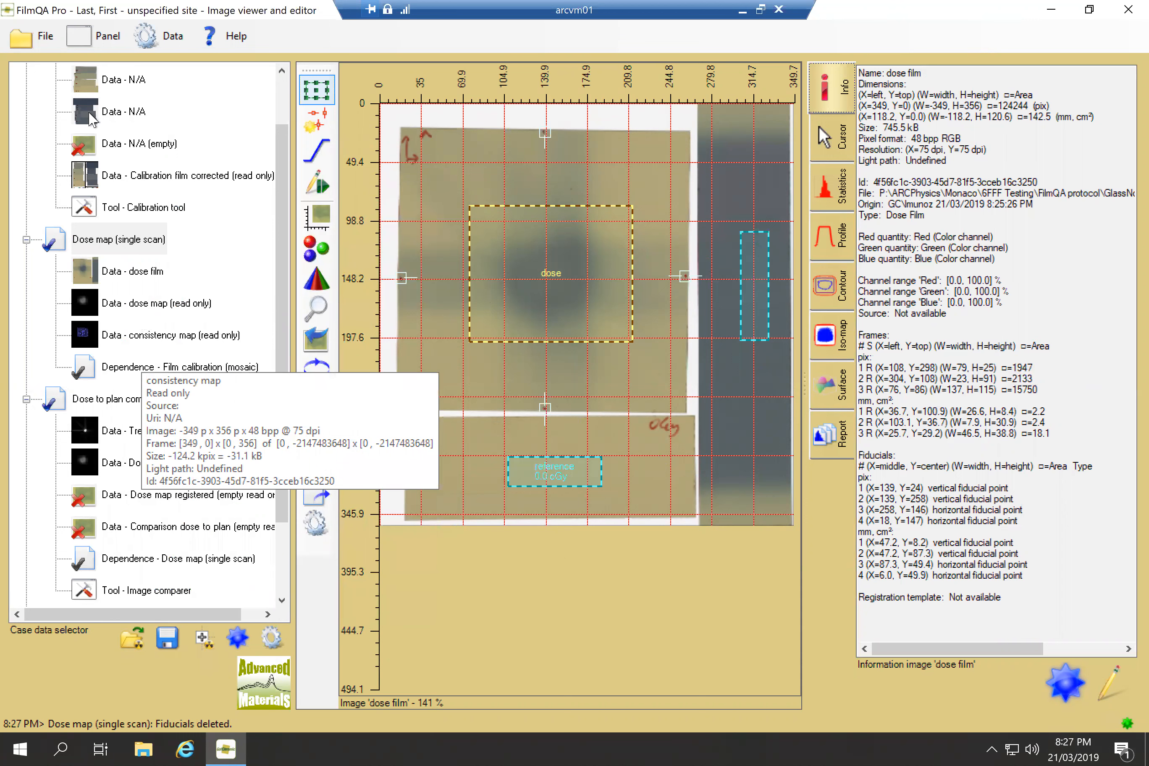
# Save the Film calibration (mosaic) data as a treatment object named Test in the CaseData folder
pyautogui.scroll(1, 129, 131)
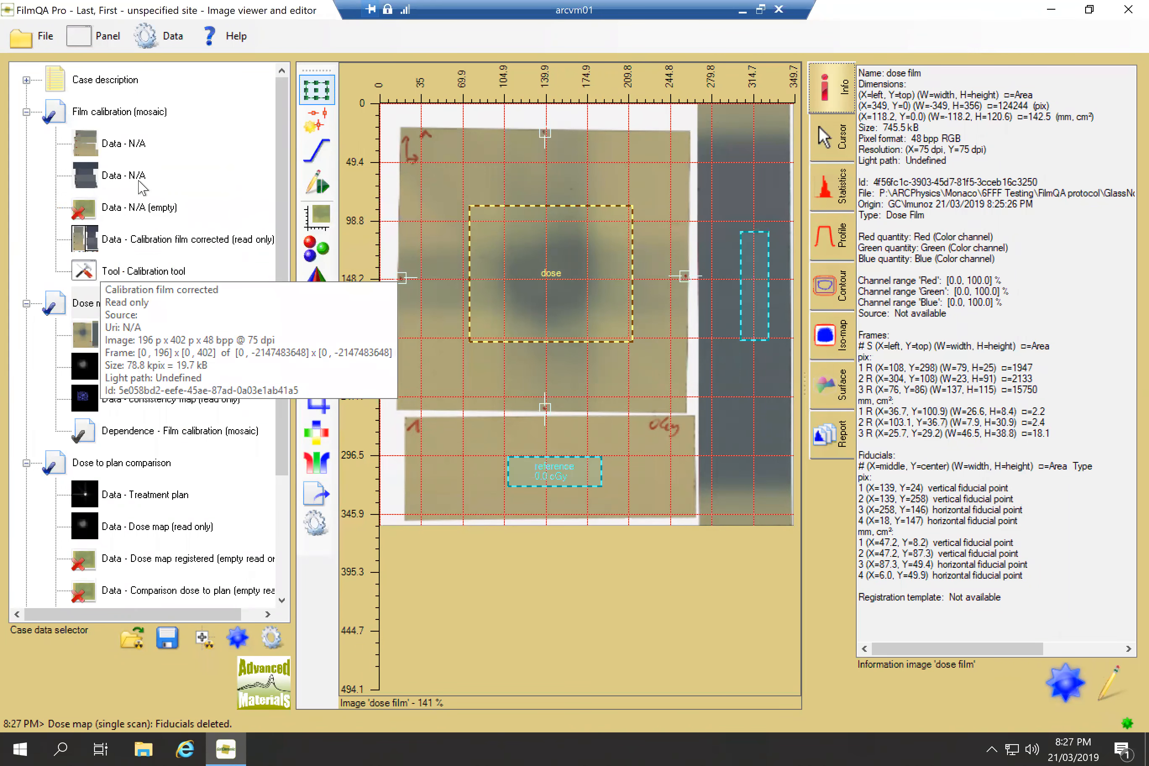
pyautogui.click(119, 118)
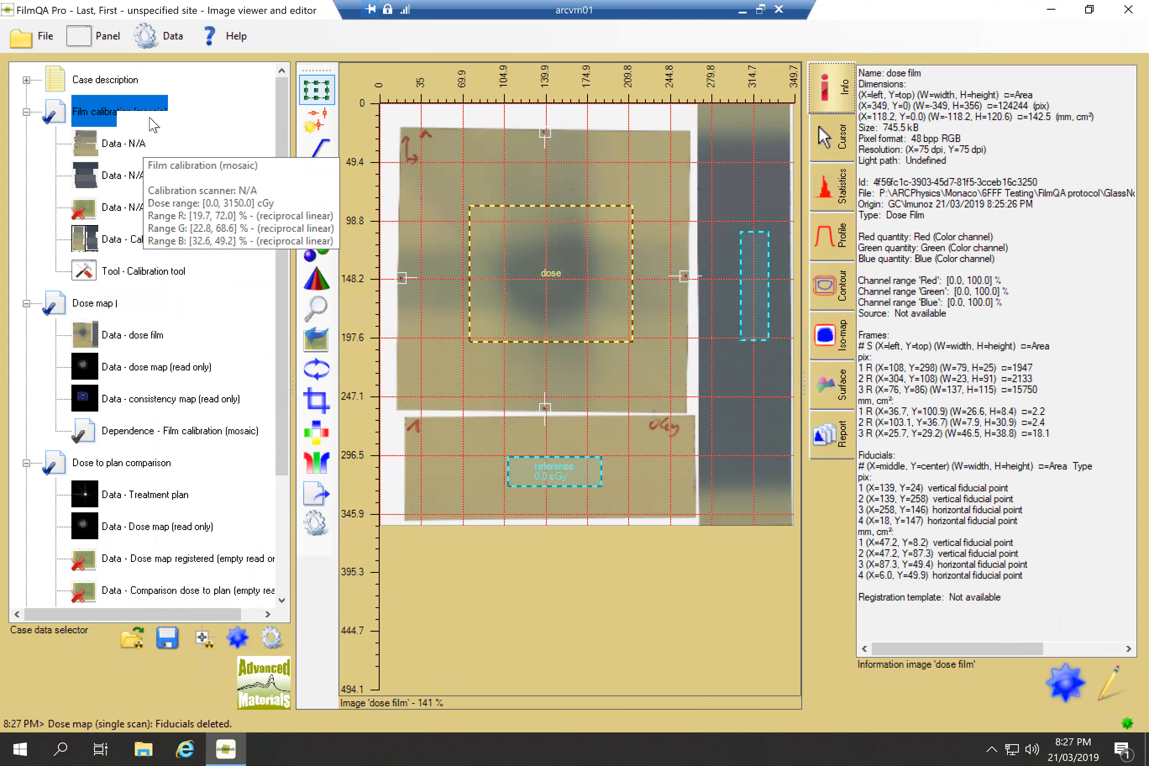
pyautogui.rightClick(119, 114)
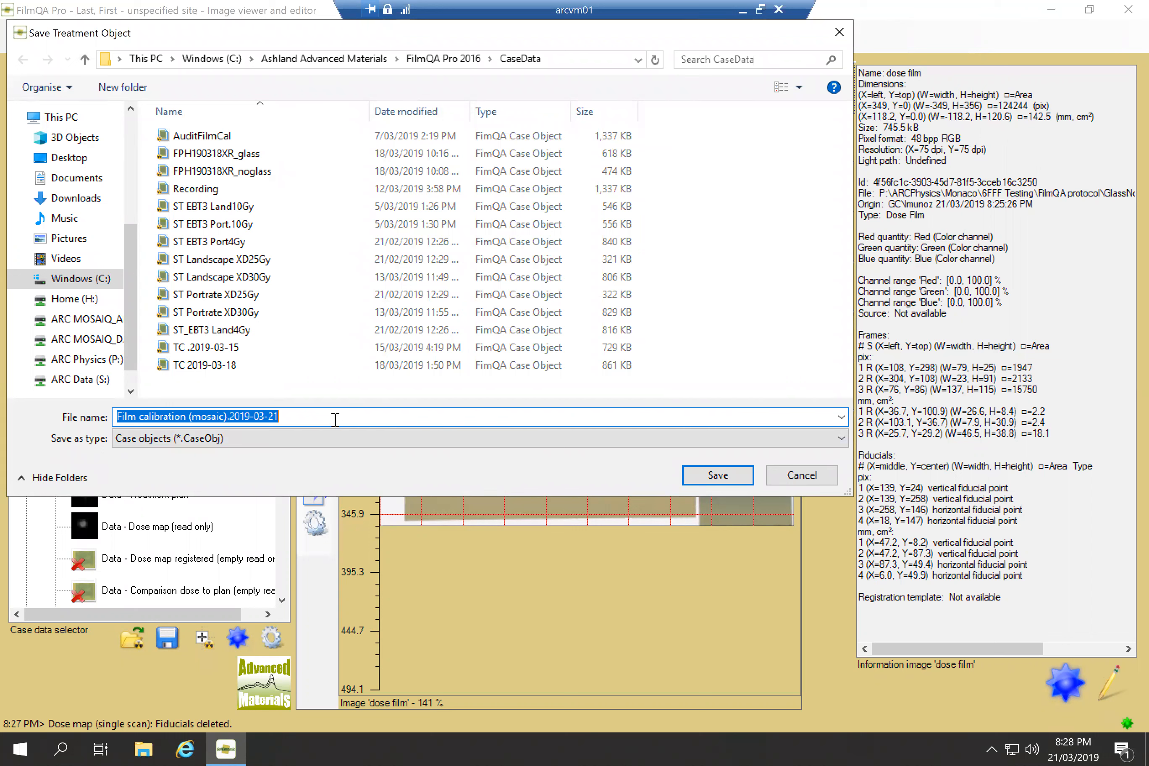
pyautogui.write('Test')
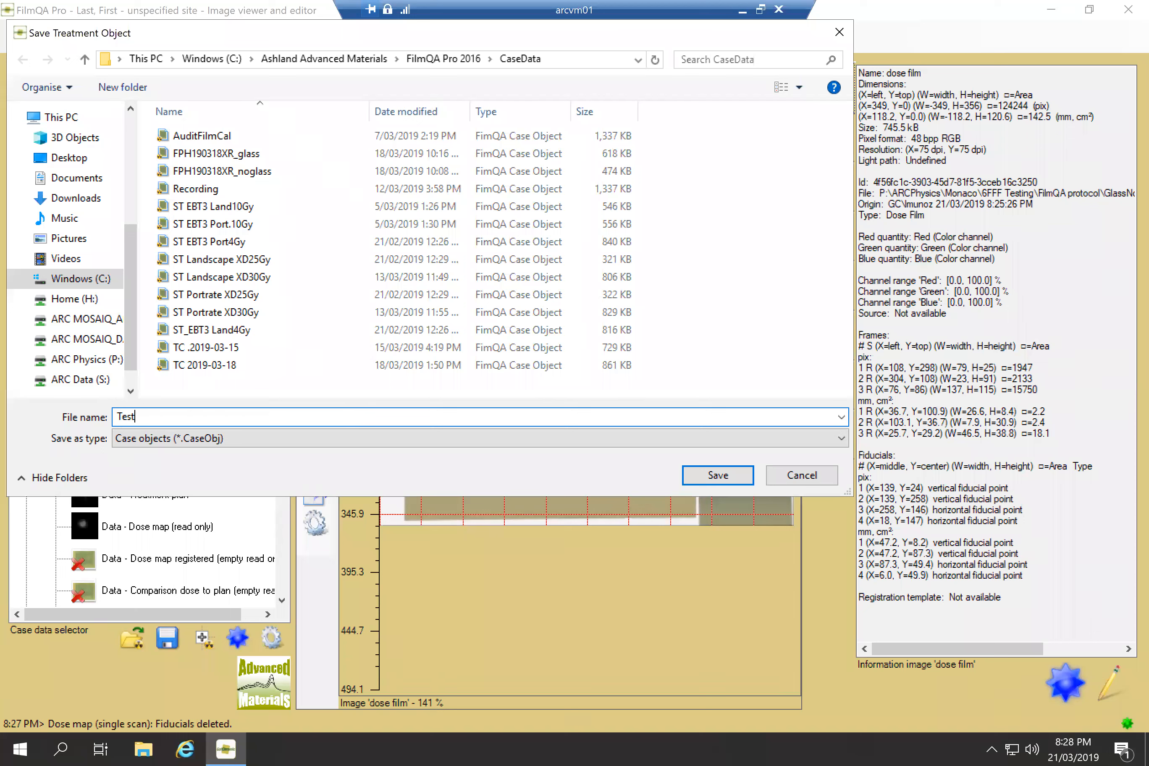
pyautogui.click(733, 478)
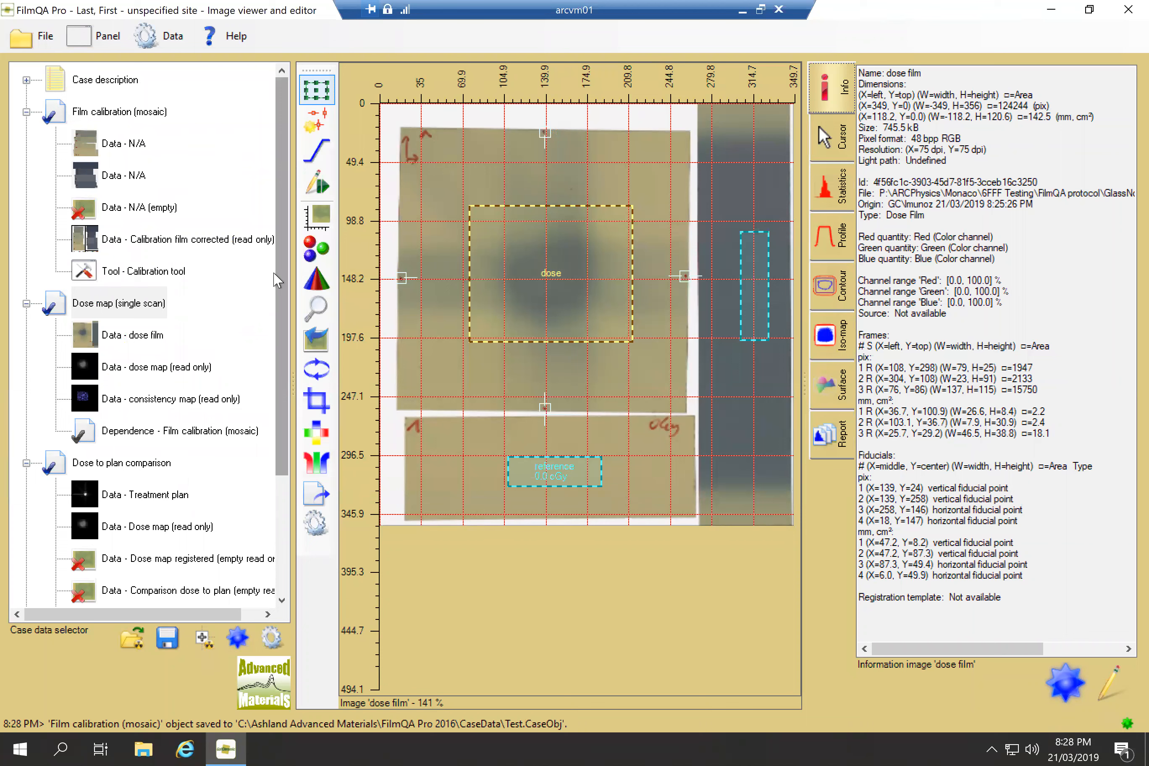
pyautogui.scroll(-2, 284, 170)
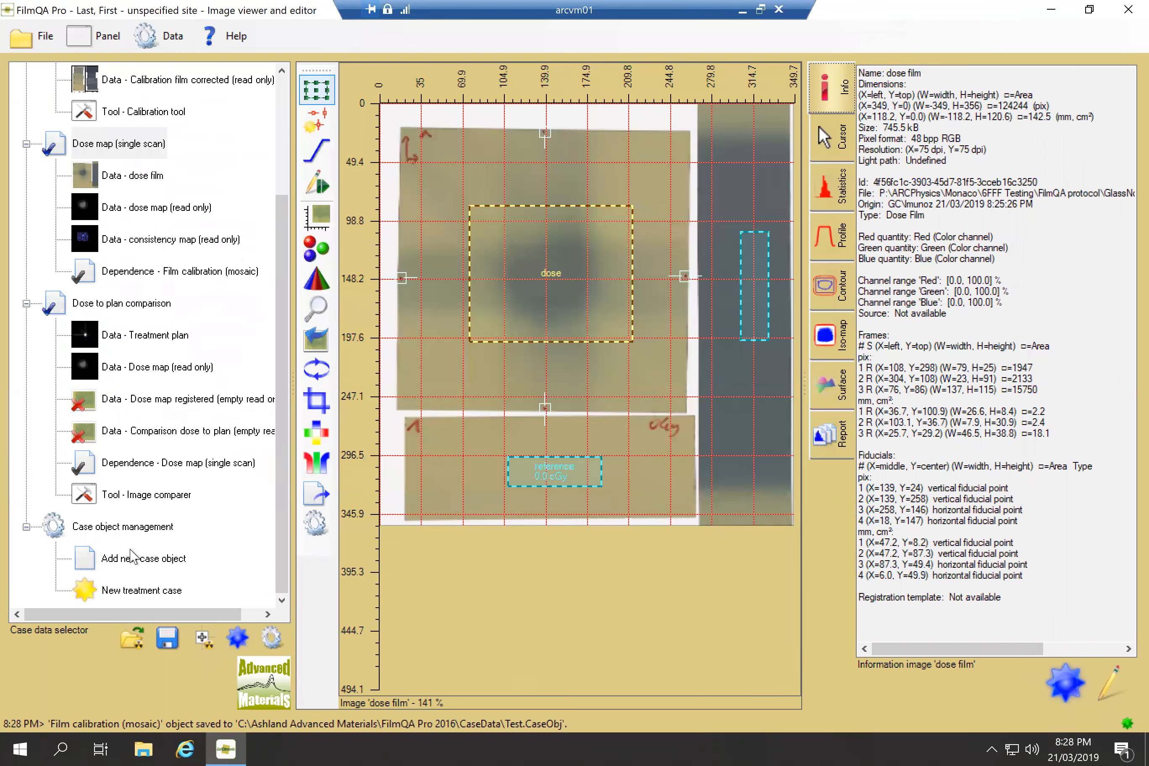
pyautogui.click(149, 567)
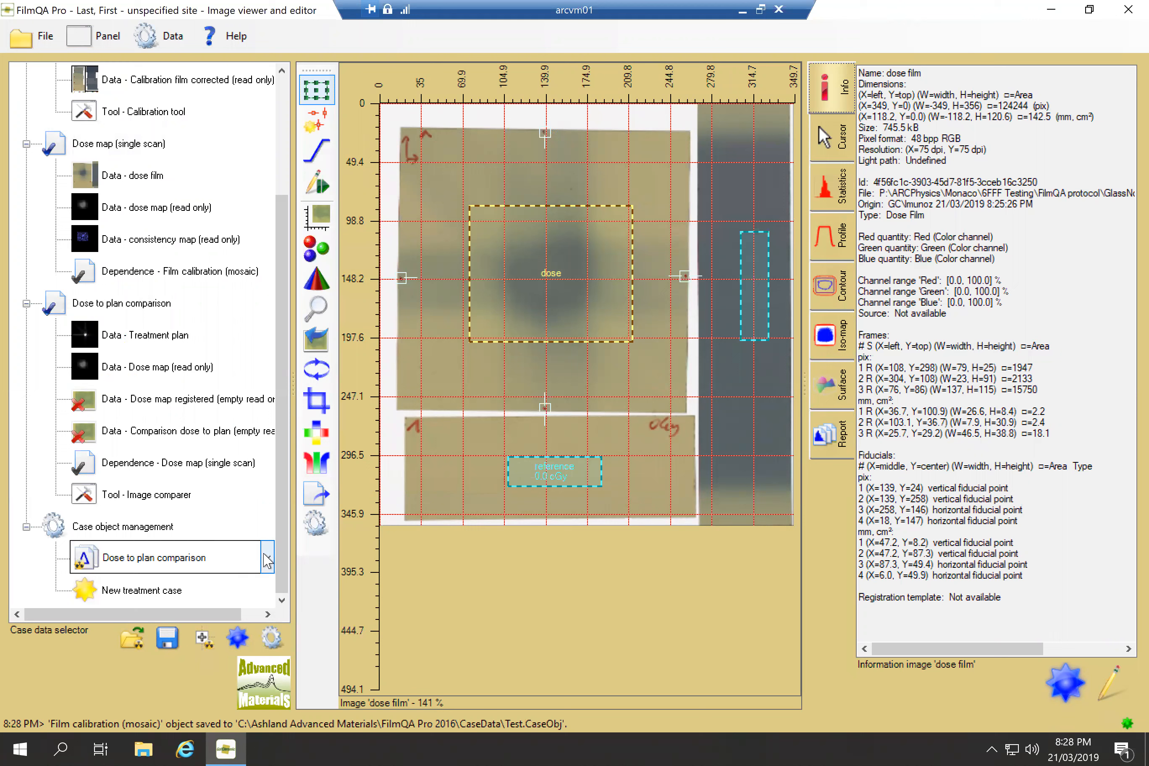
pyautogui.click(266, 562)
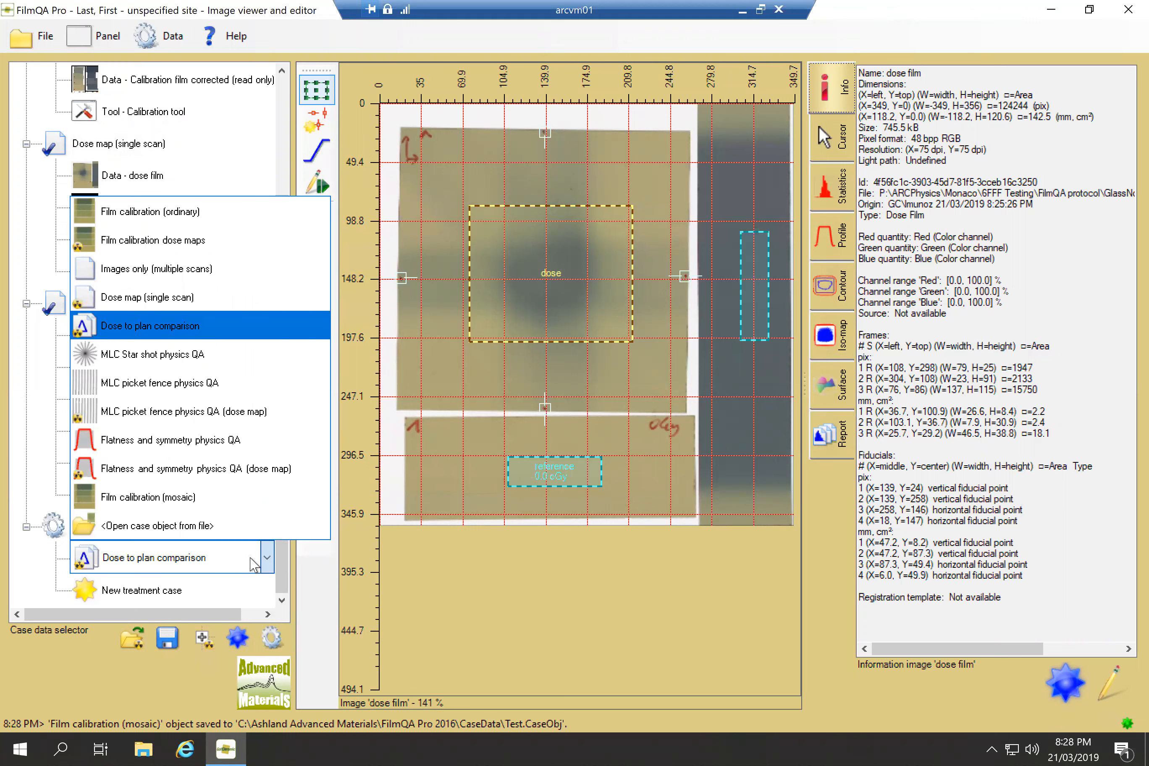
pyautogui.click(181, 531)
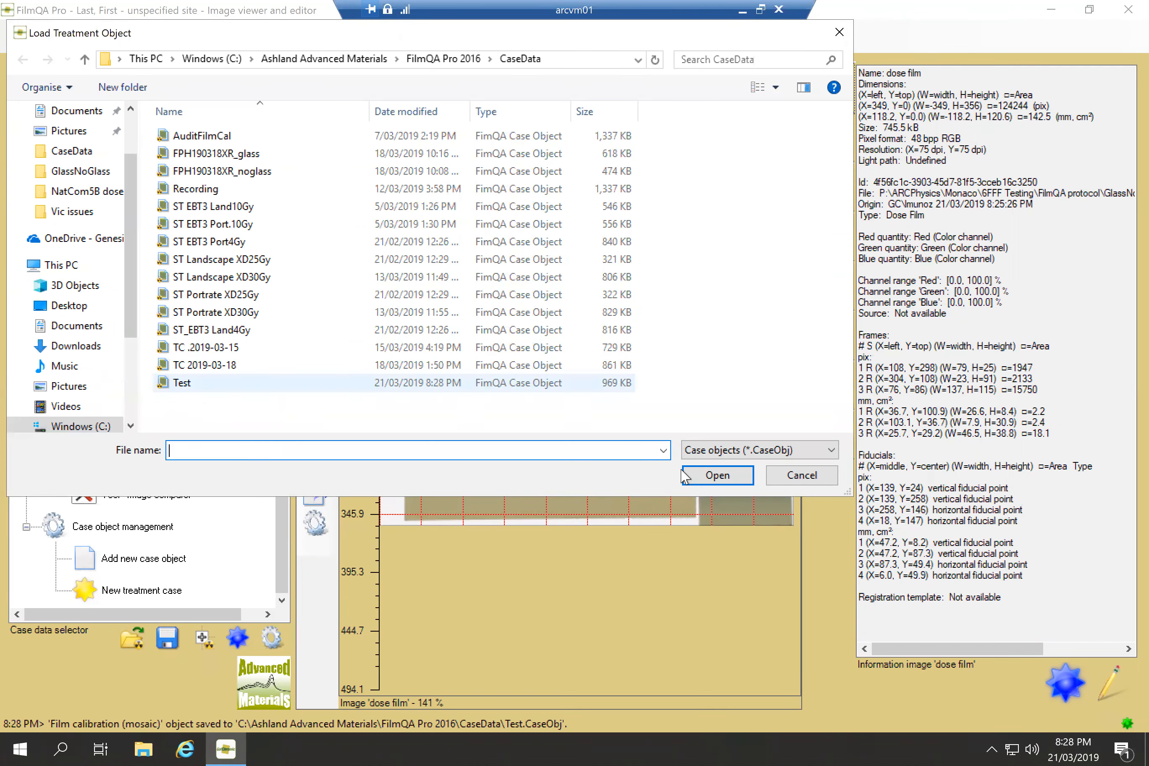
pyautogui.click(800, 477)
pyautogui.moveTo(281, 427); pyautogui.dragTo(278, 464)
pyautogui.scroll(-1, 112, 497)
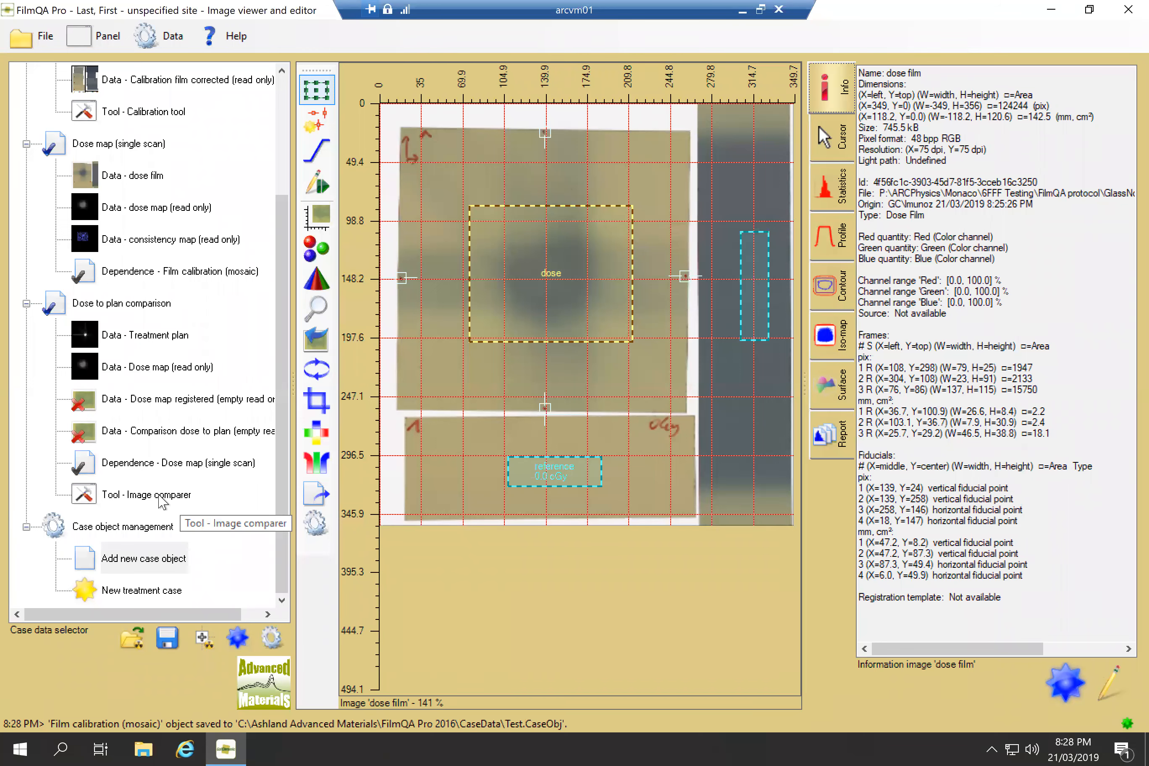
# Open the dose to plan comparison's Image comparer and view its isolines and isomap
pyautogui.doubleClick(161, 497)
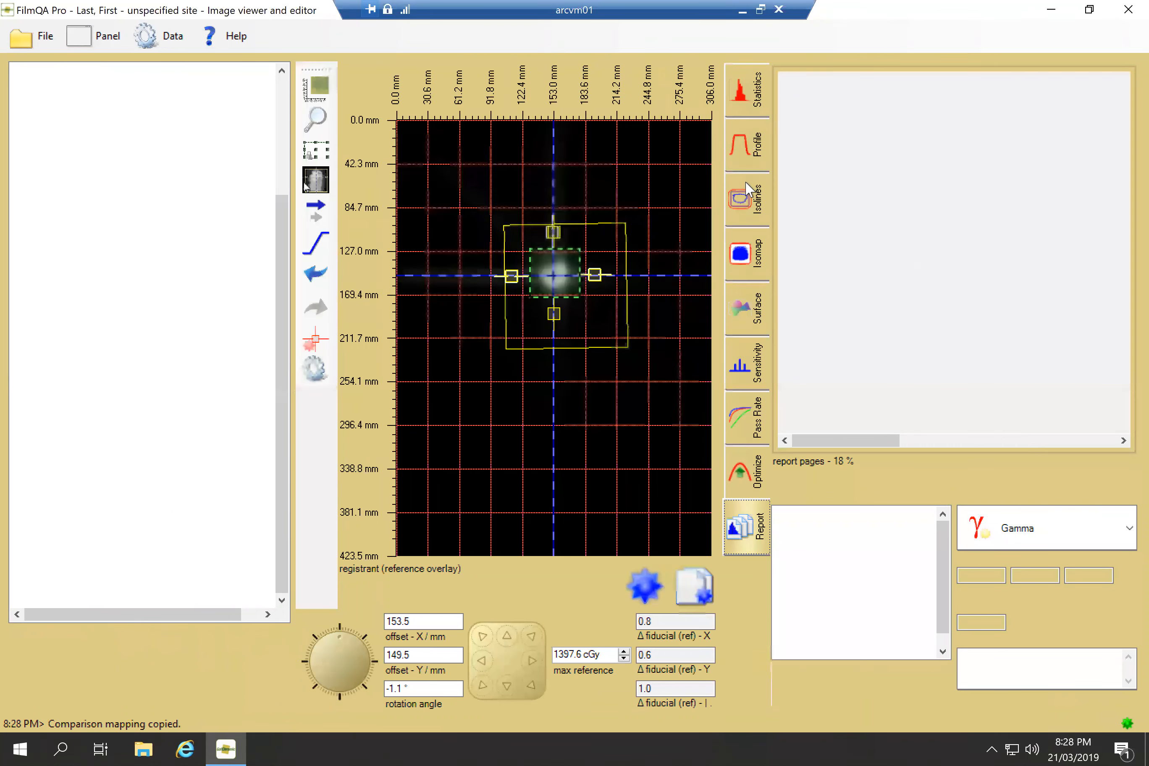
pyautogui.click(749, 201)
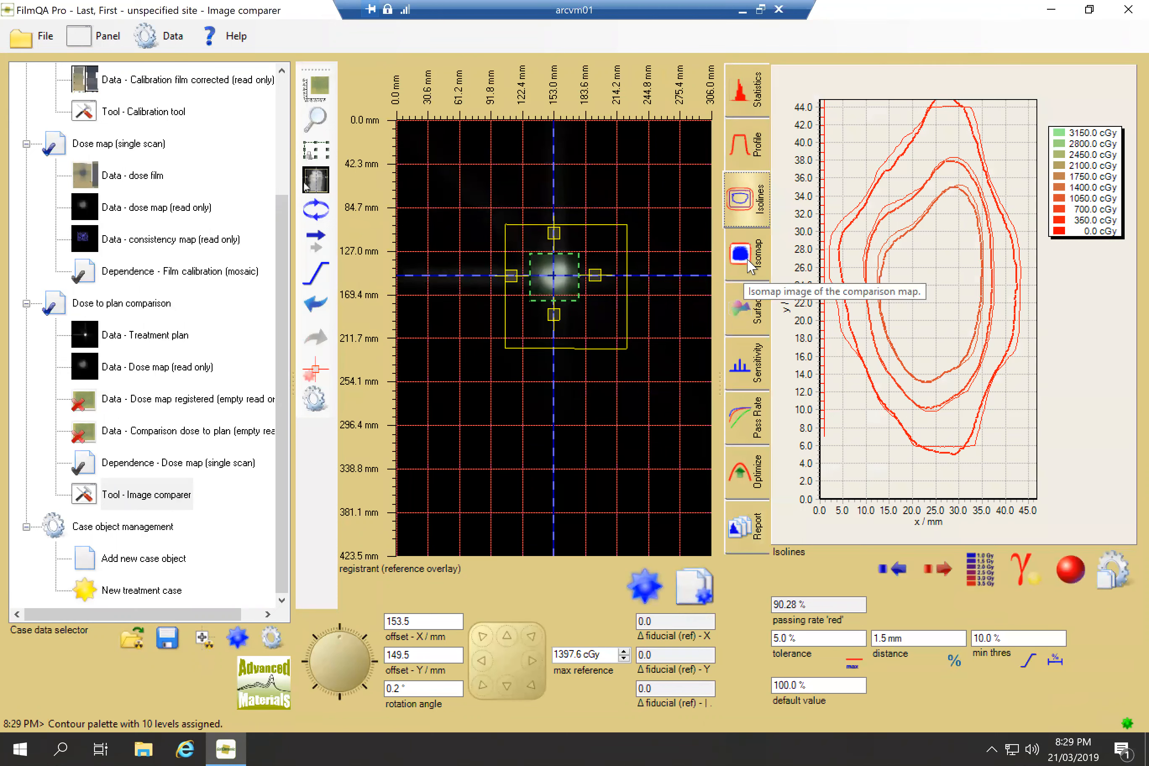
pyautogui.click(750, 266)
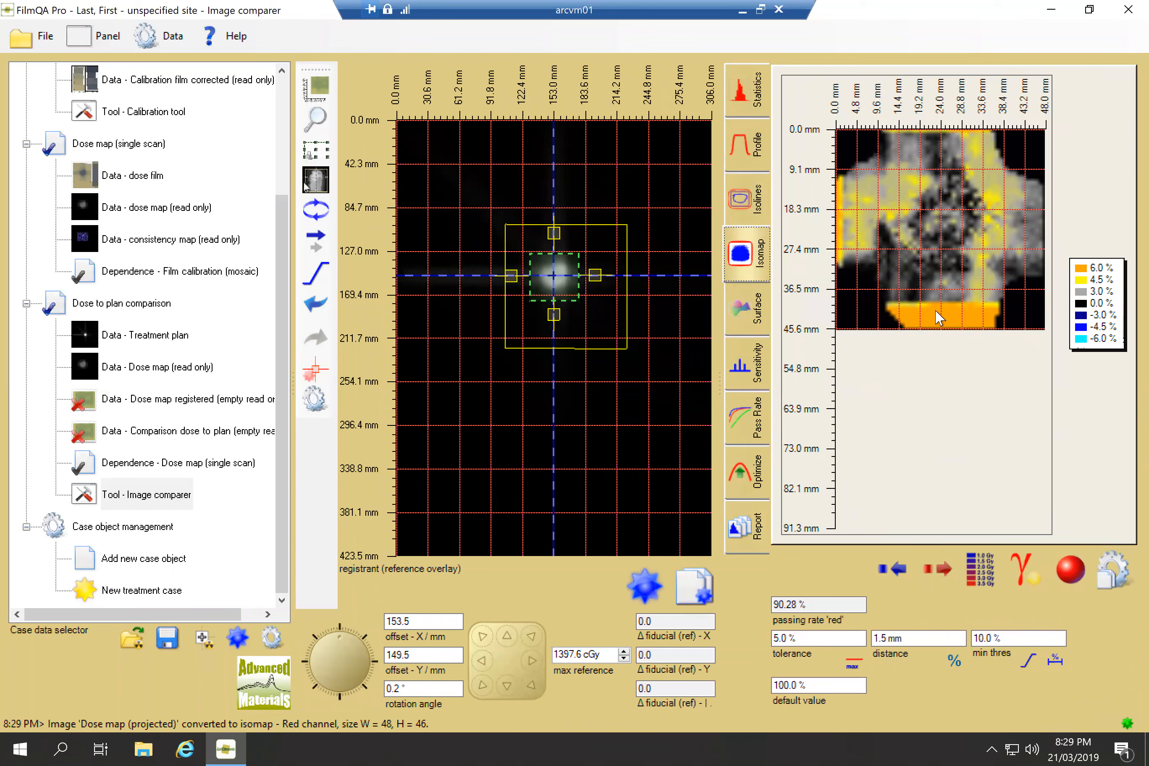
pyautogui.moveTo(942, 304)
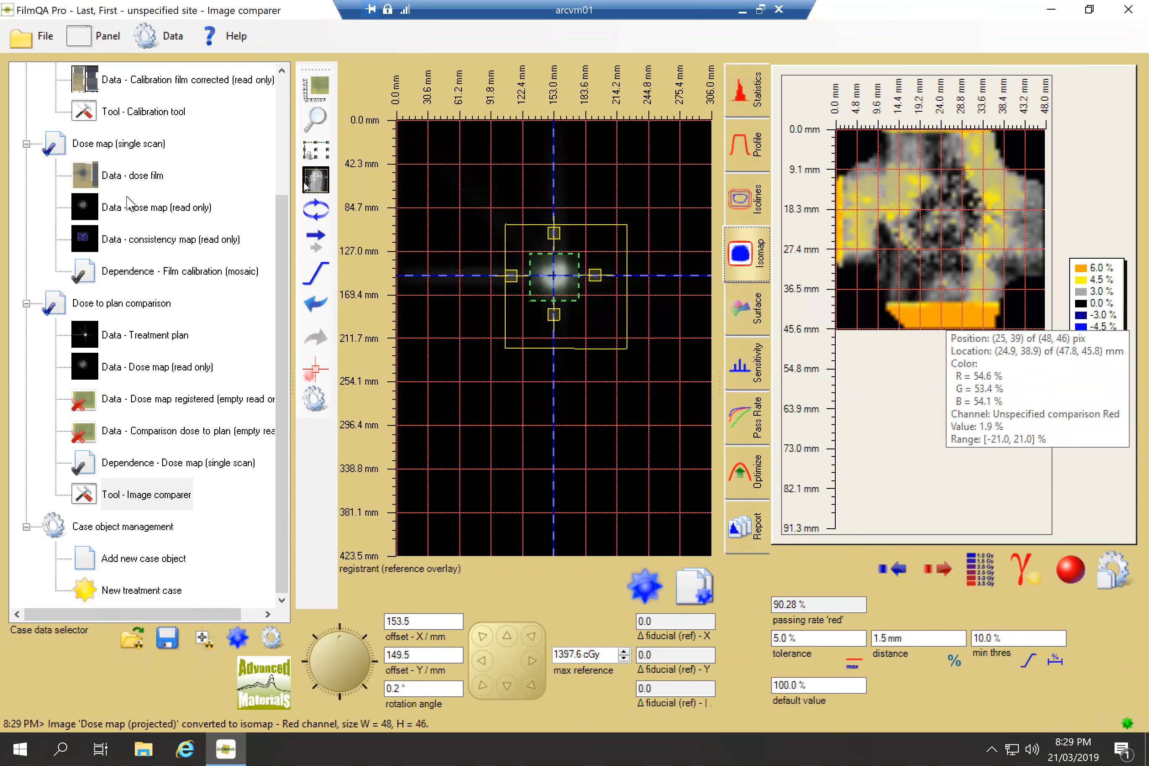
pyautogui.moveTo(116, 179)
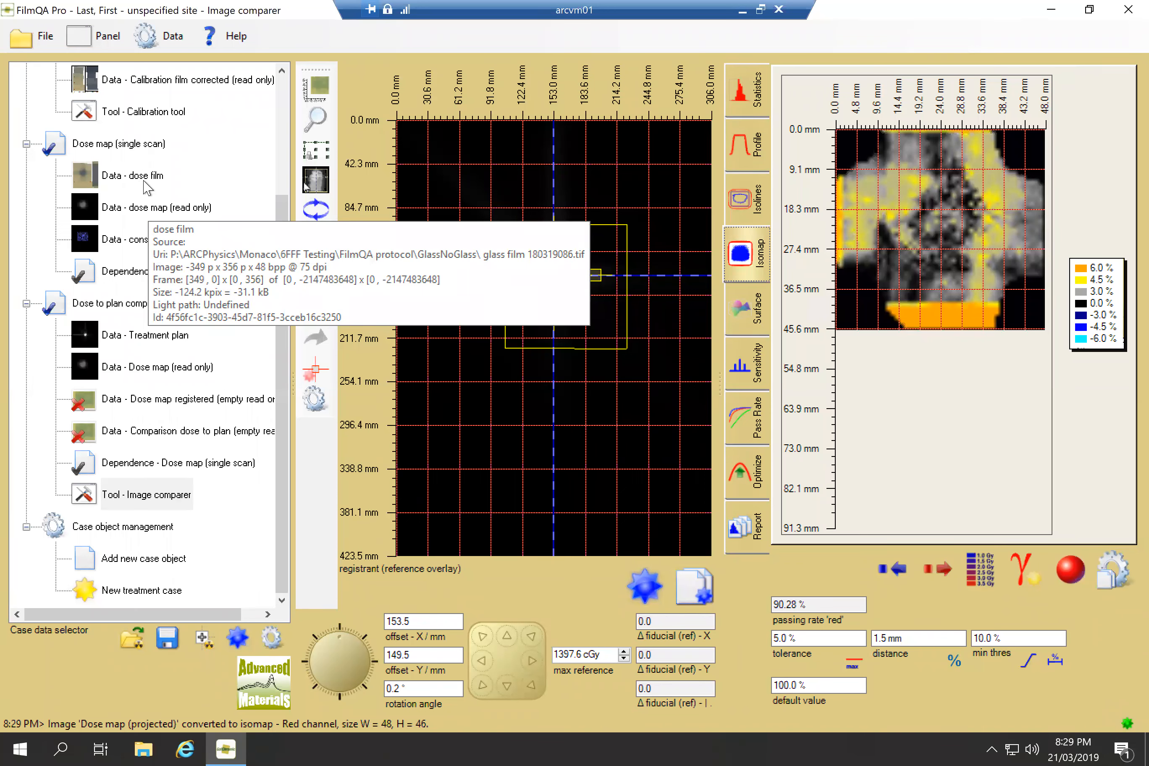
# Enable frame dragging and shrink the comparison frame around the high-dose spot to about 42 × 37 mm
pyautogui.click(316, 149)
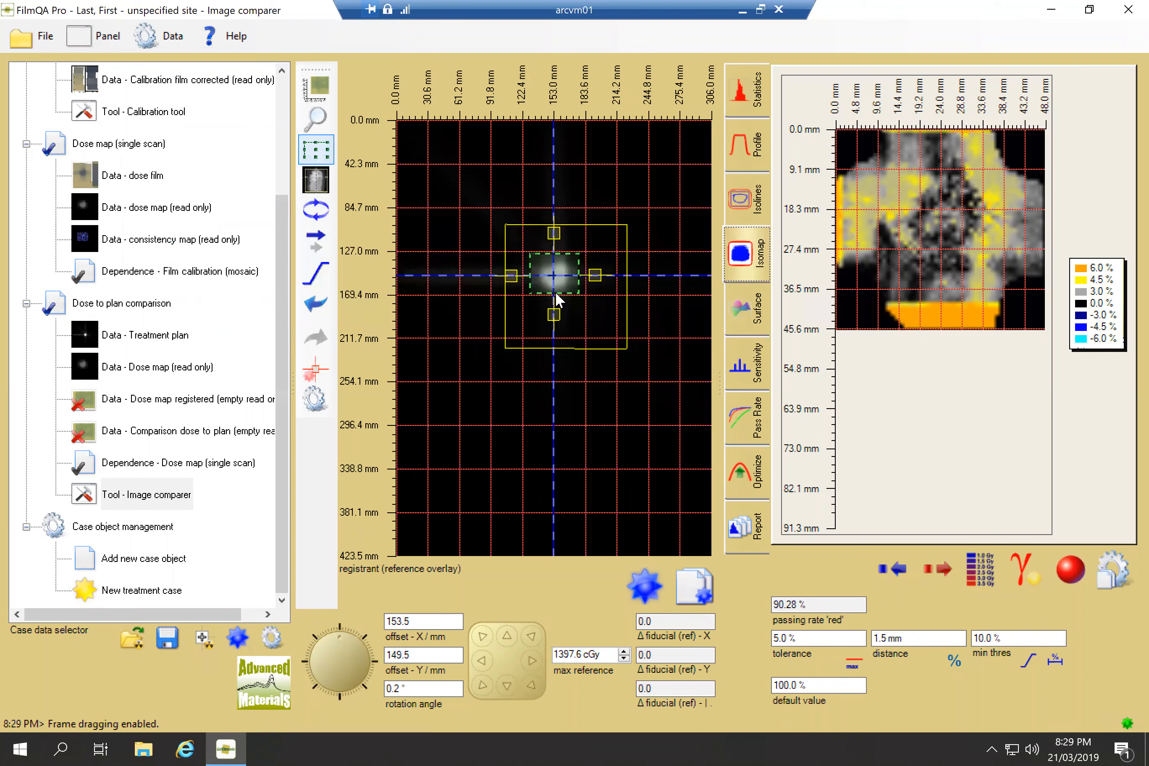
pyautogui.moveTo(556, 289); pyautogui.dragTo(535, 271)
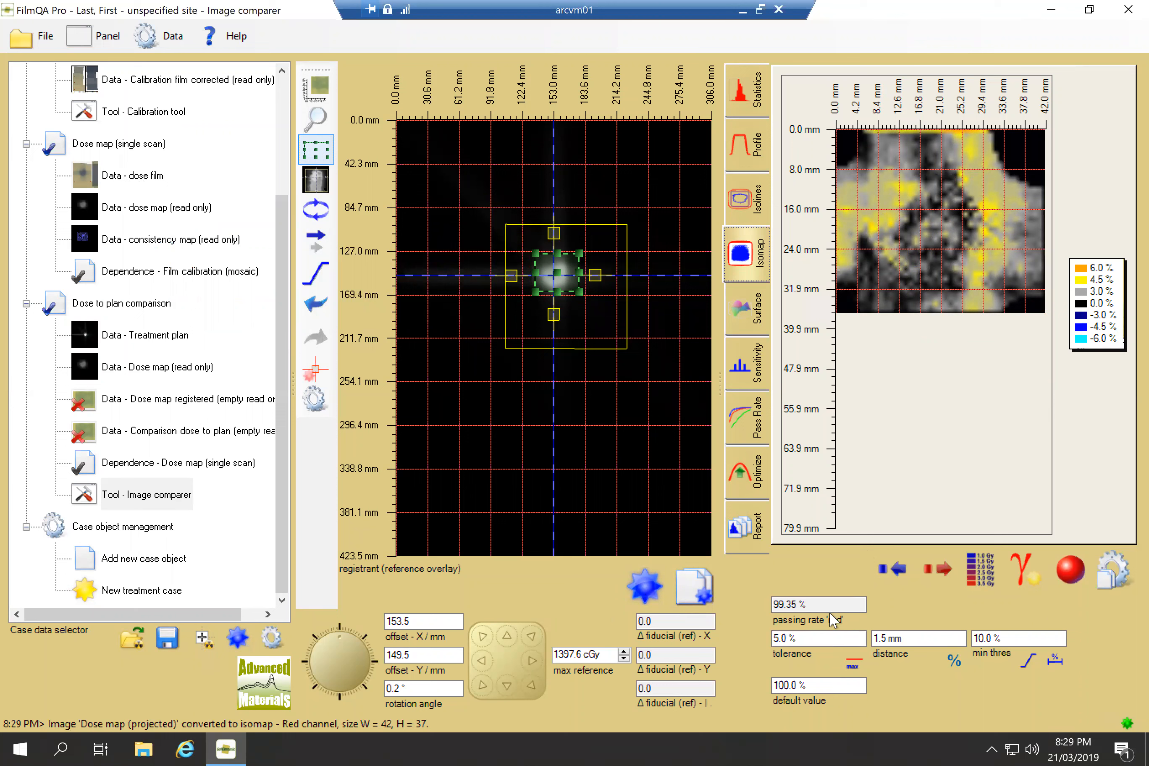
pyautogui.click(803, 638)
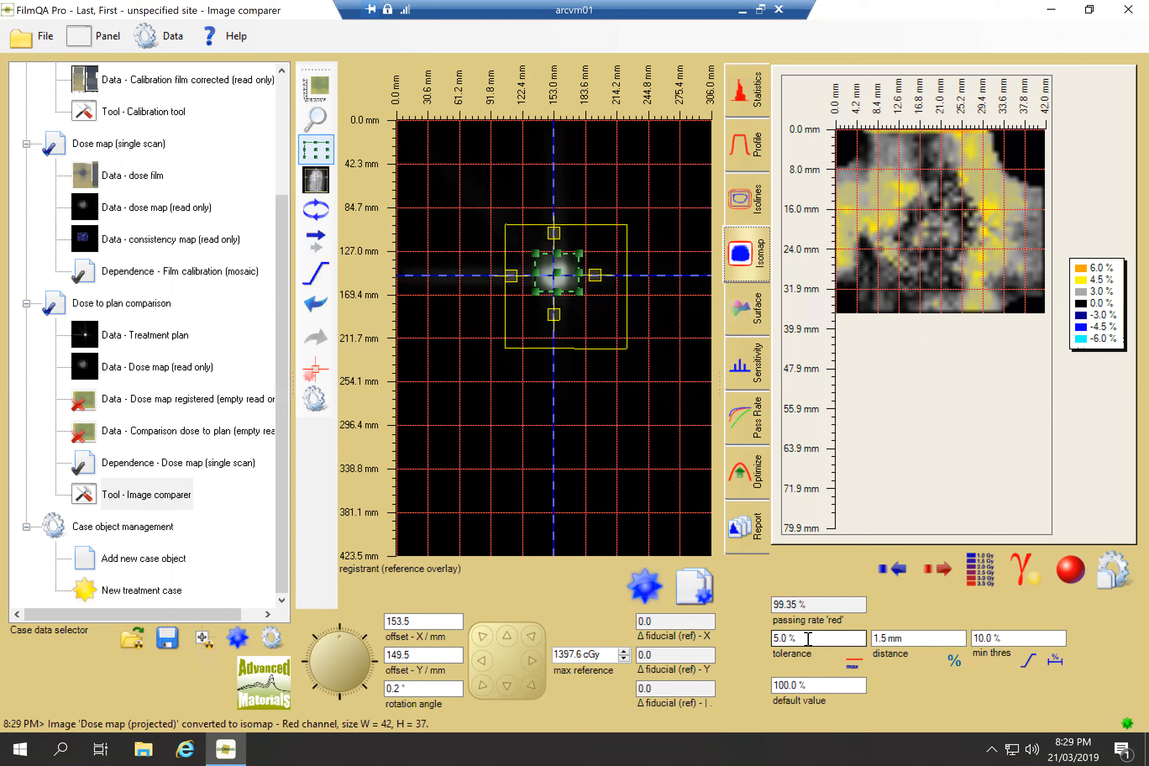
pyautogui.click(923, 642)
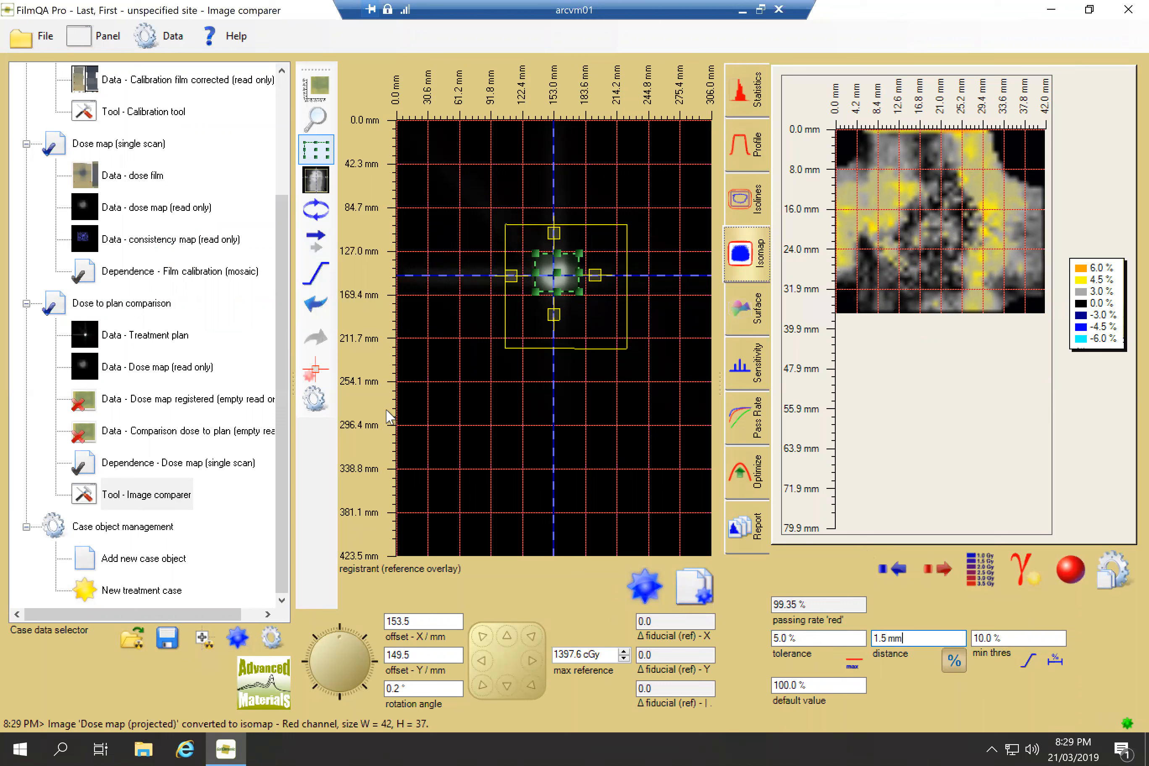
# Fit the dose map to the plan's fiducials horizontally, vertically and rotationally
pyautogui.click(315, 369)
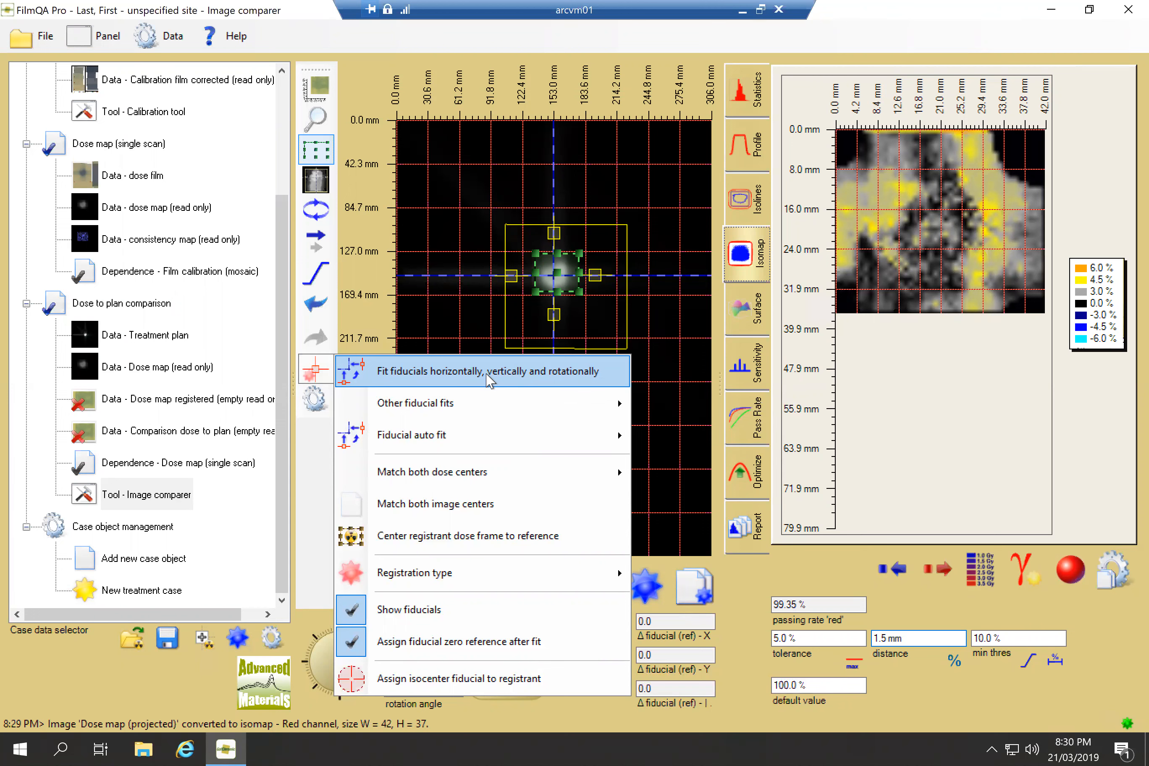
pyautogui.click(510, 378)
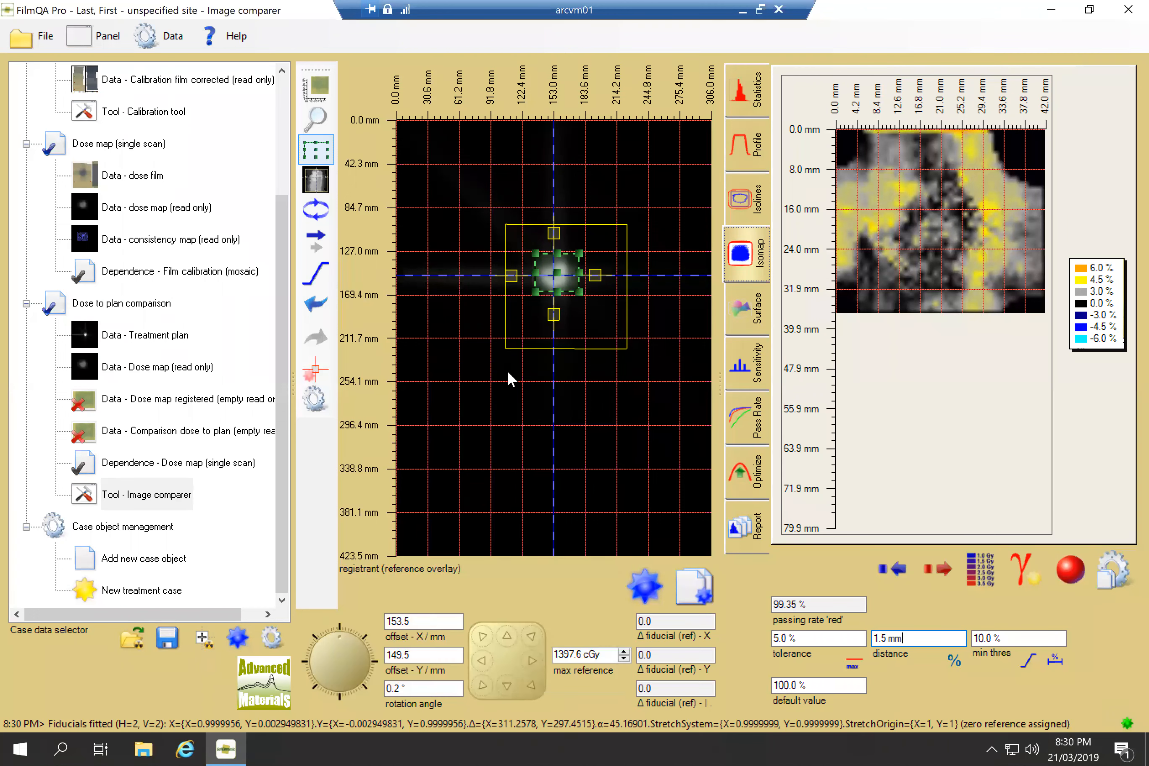
pyautogui.click(315, 370)
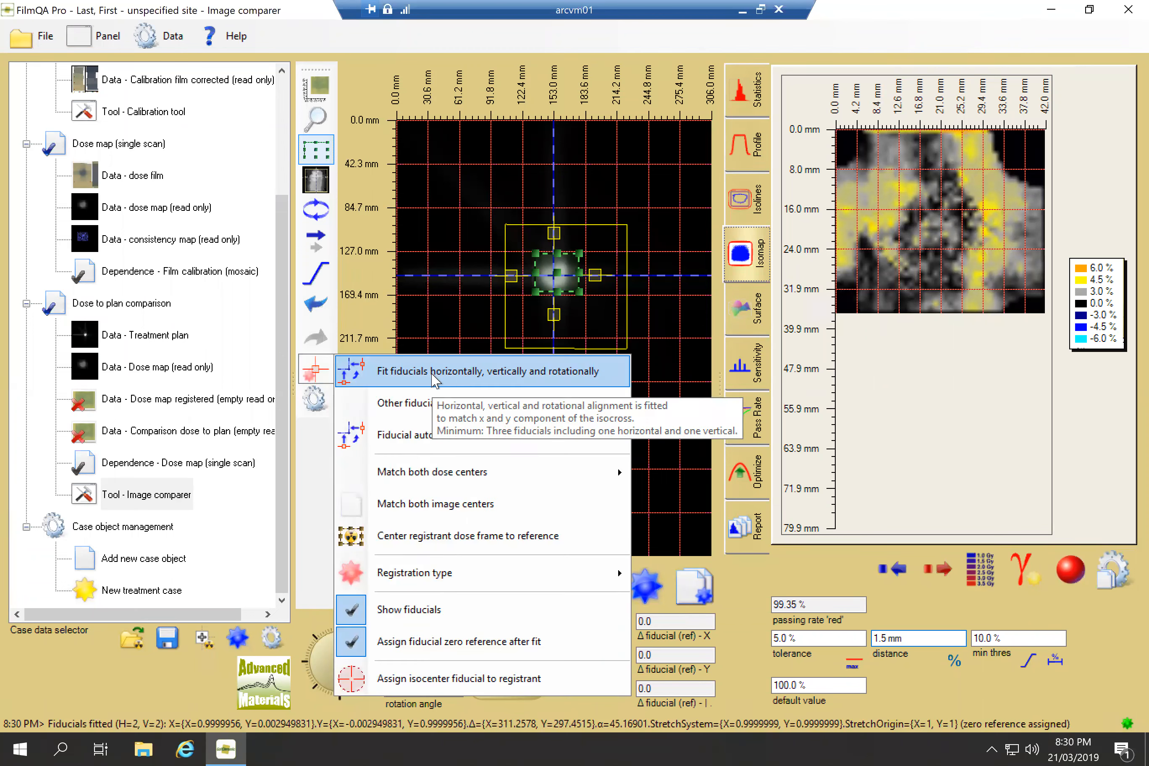
pyautogui.click(759, 569)
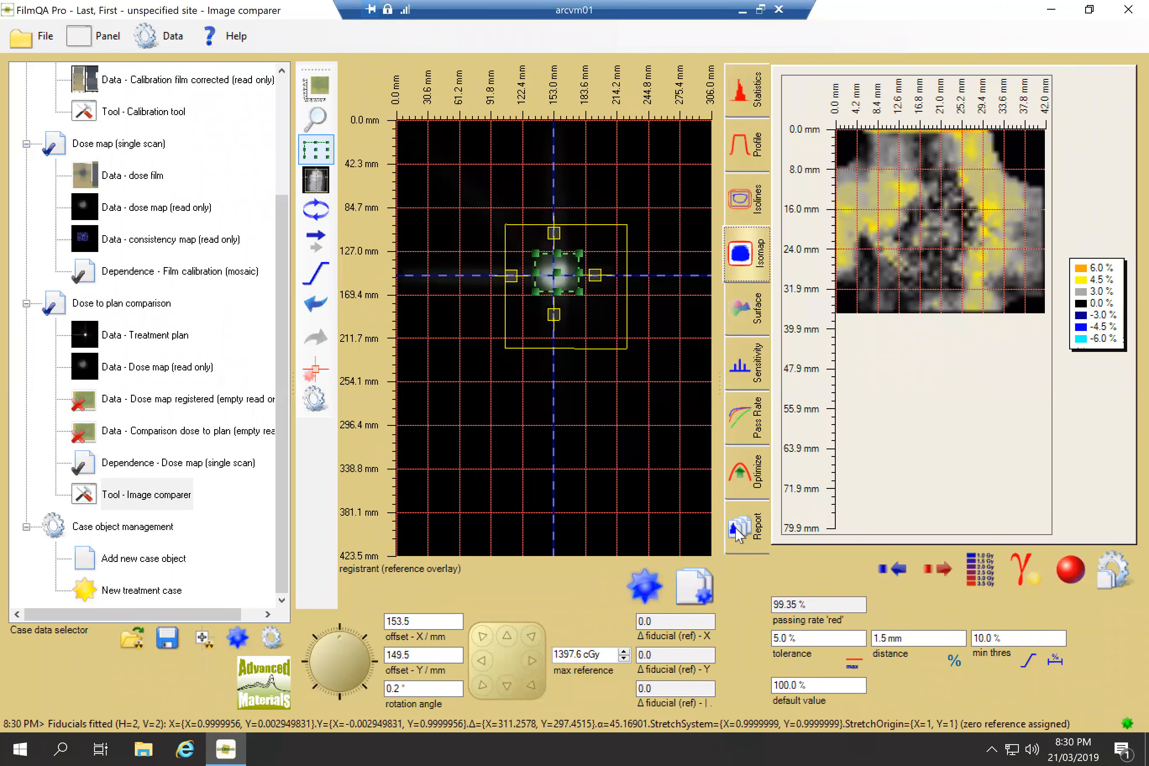
# Run the Nelder Mead optimization of the registration's offset and rotation for gamma passing rate, and stop it
pyautogui.click(765, 470)
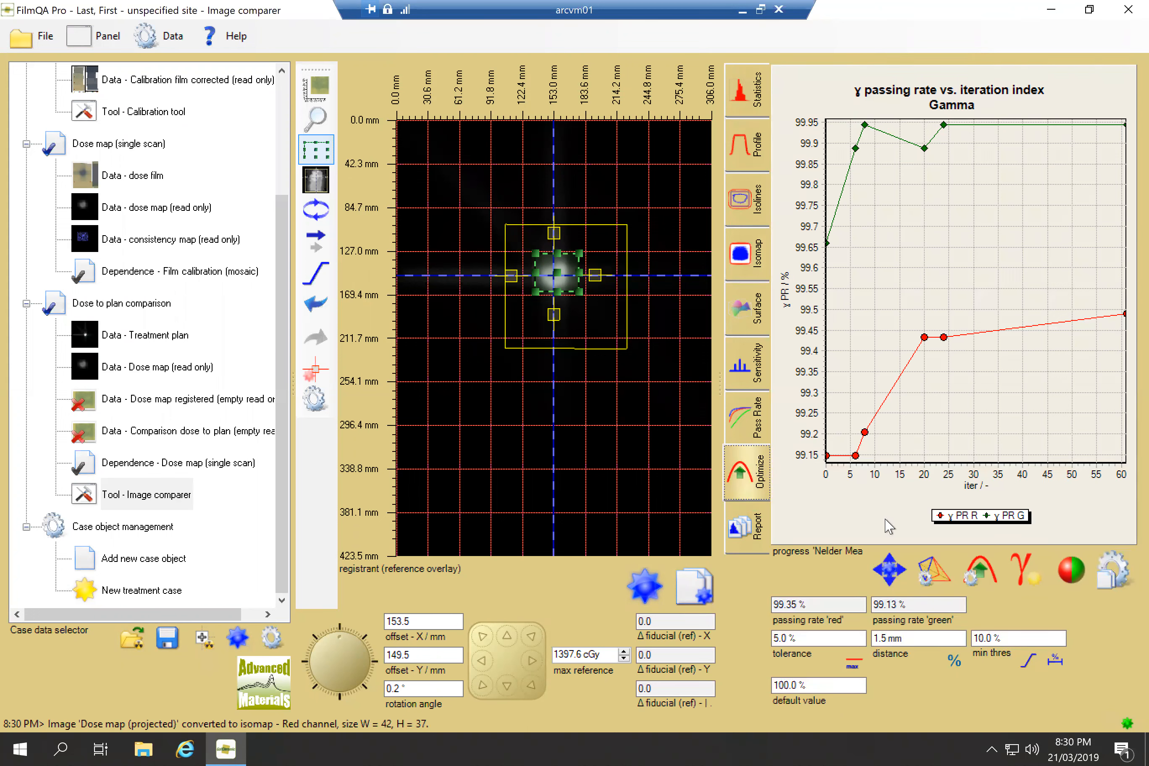
pyautogui.click(897, 571)
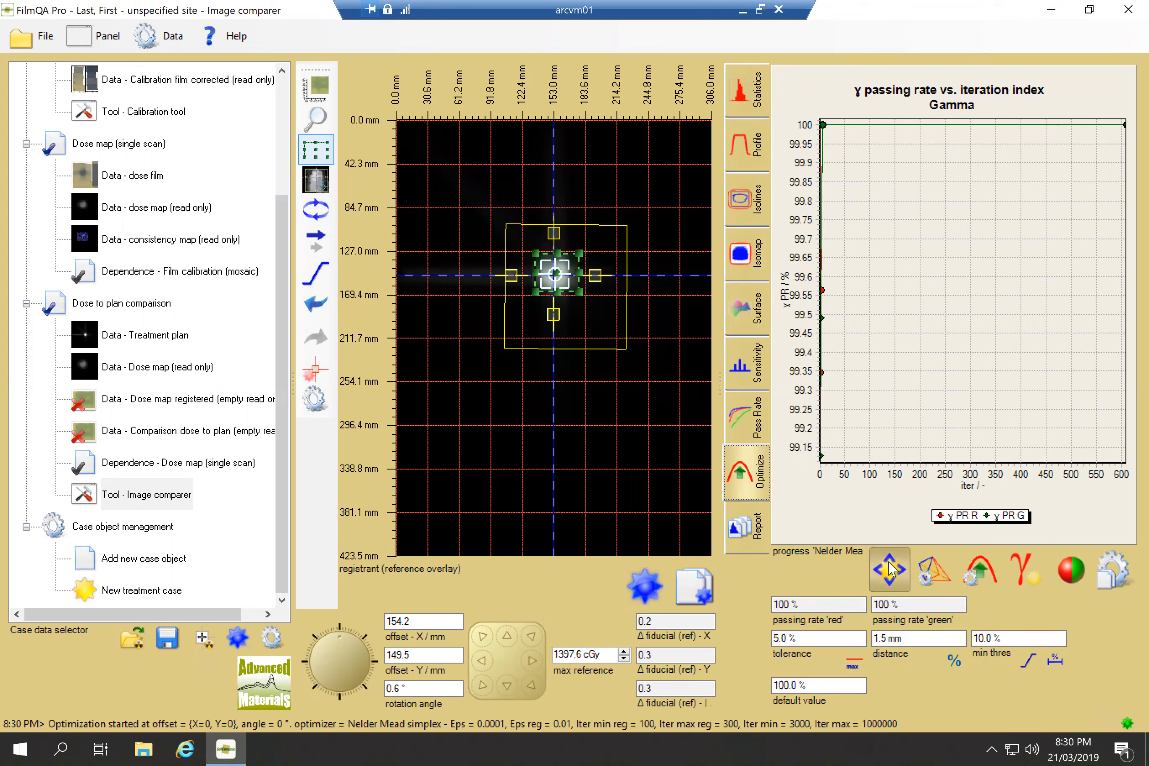
pyautogui.click(890, 565)
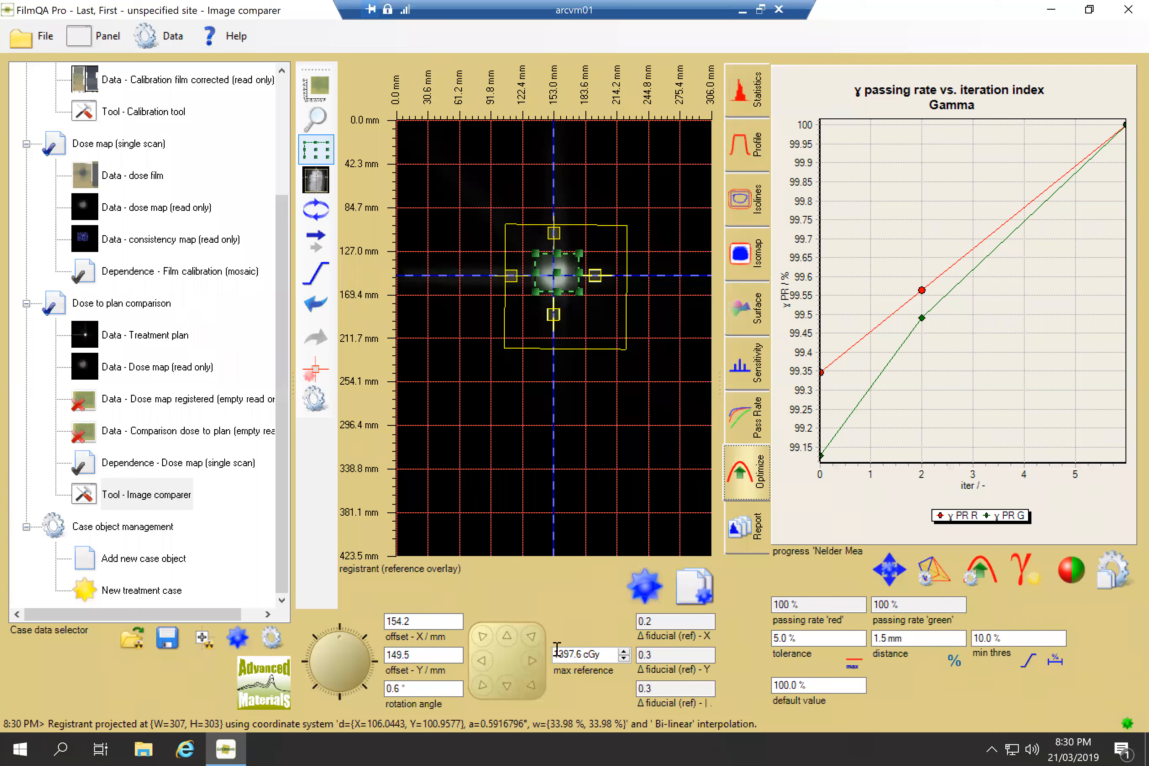
pyautogui.rightClick(696, 641)
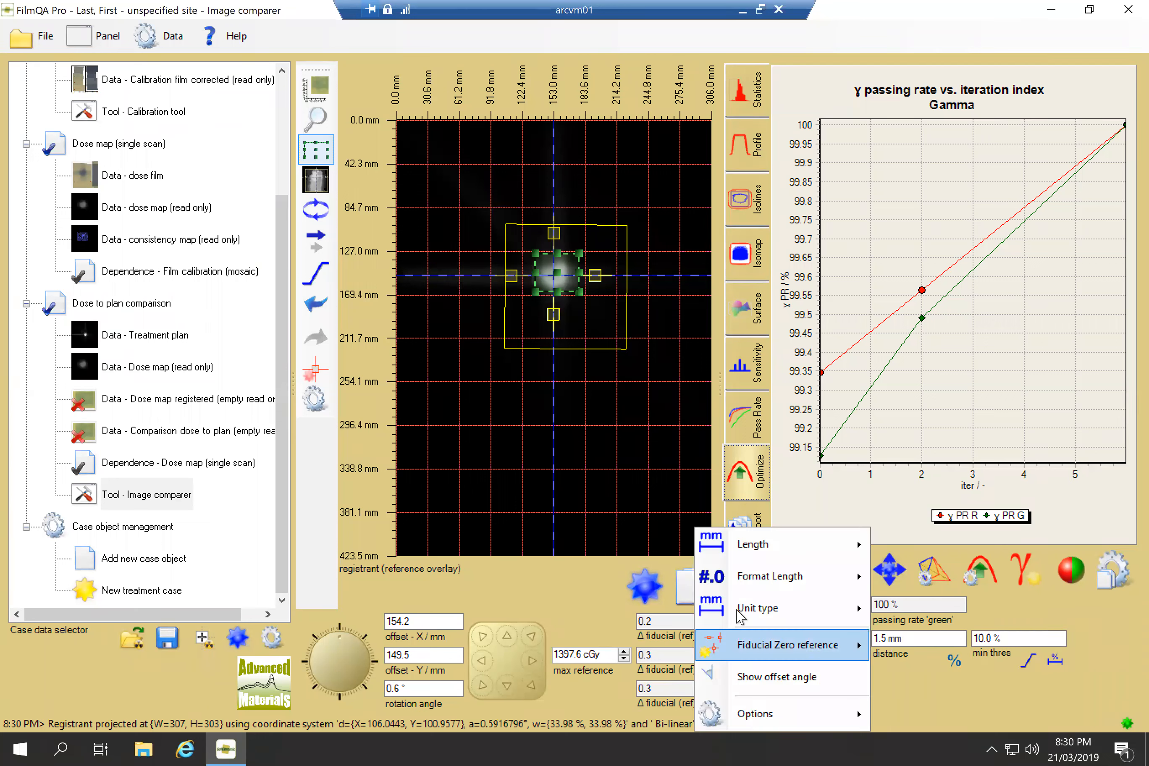
pyautogui.moveTo(814, 612)
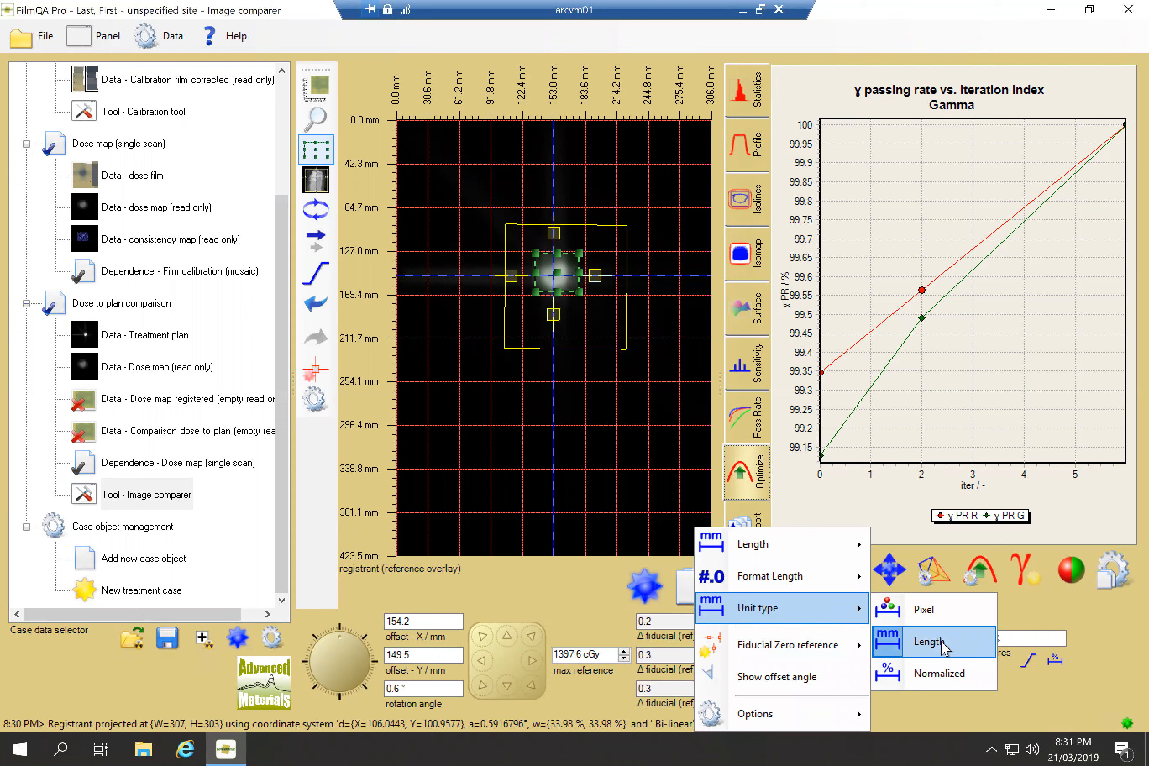
pyautogui.click(680, 643)
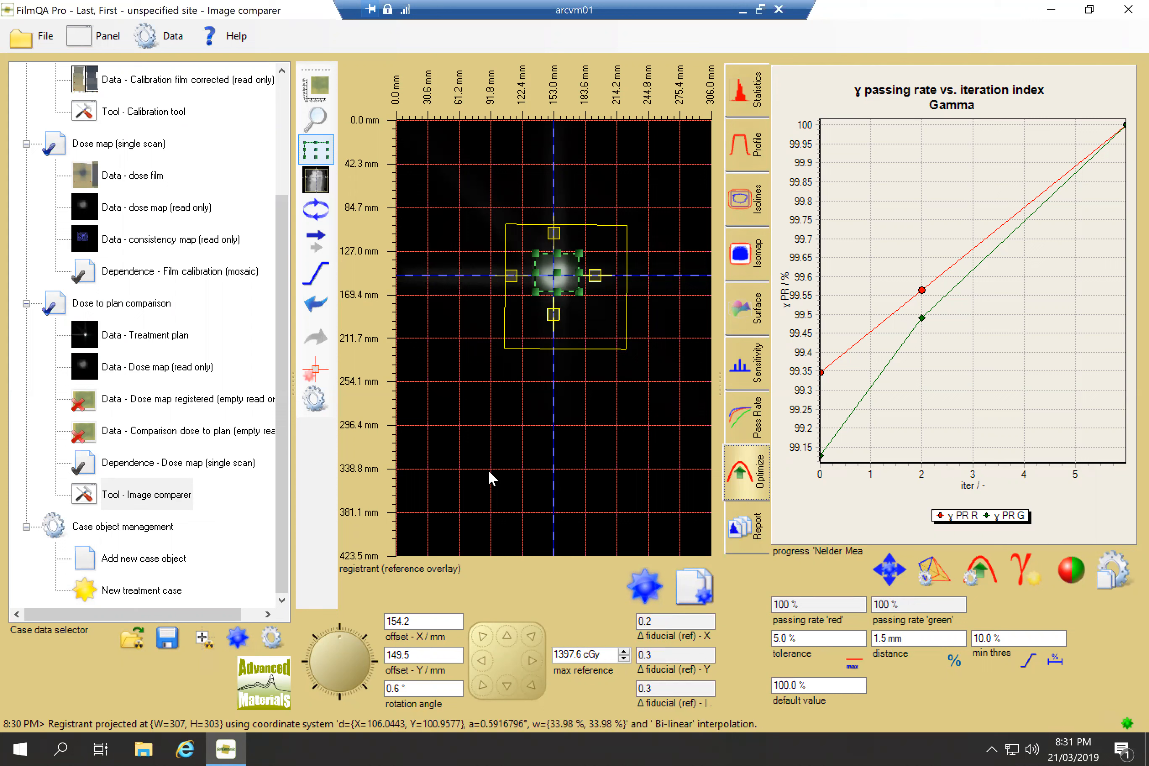
# Stretch a horizontal path profile about 132 mm long across the high-dose spot, and refit the dose map to the plan's fiducials
pyautogui.click(761, 161)
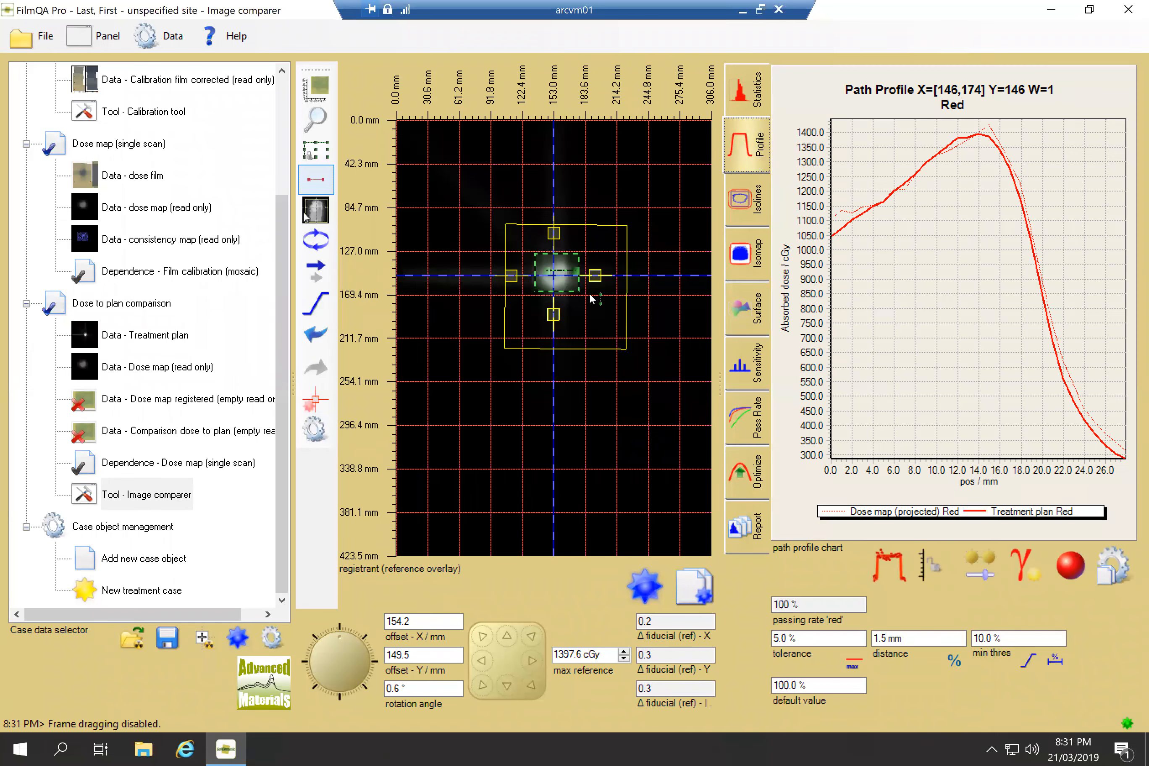
pyautogui.click(317, 181)
pyautogui.click(391, 260)
pyautogui.moveTo(518, 275); pyautogui.dragTo(488, 276)
pyautogui.moveTo(587, 254); pyautogui.dragTo(487, 273)
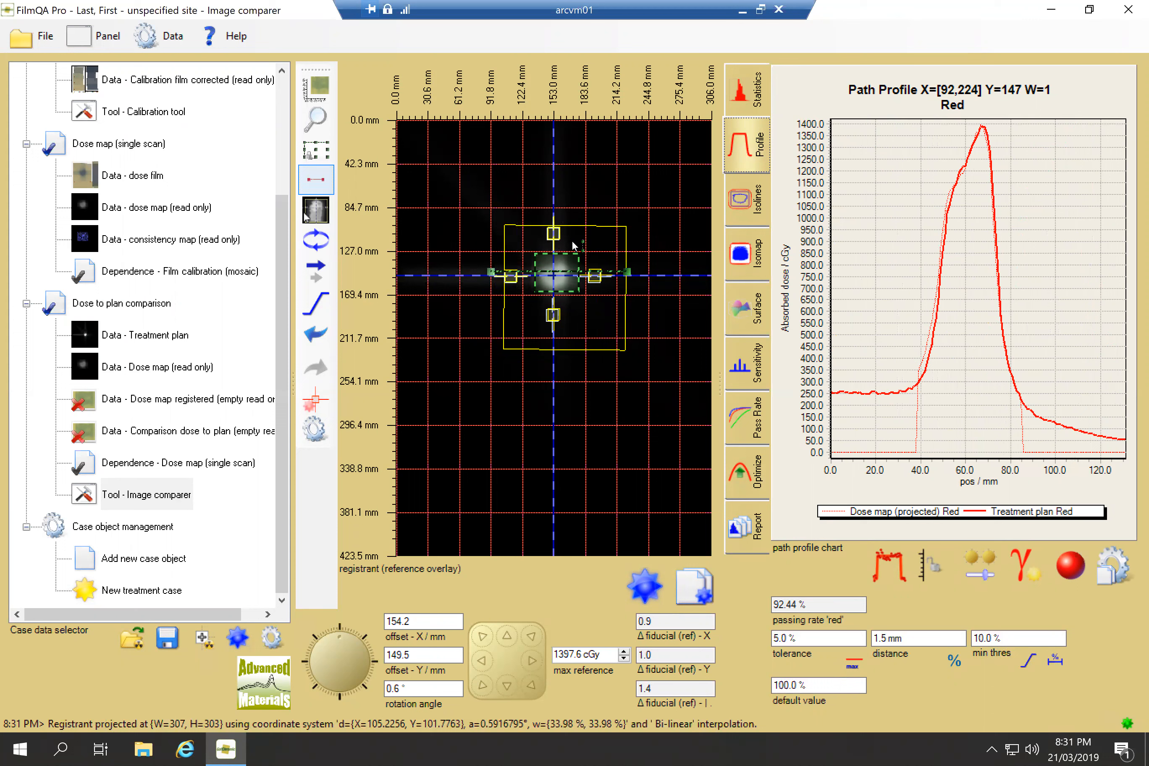
pyautogui.click(315, 399)
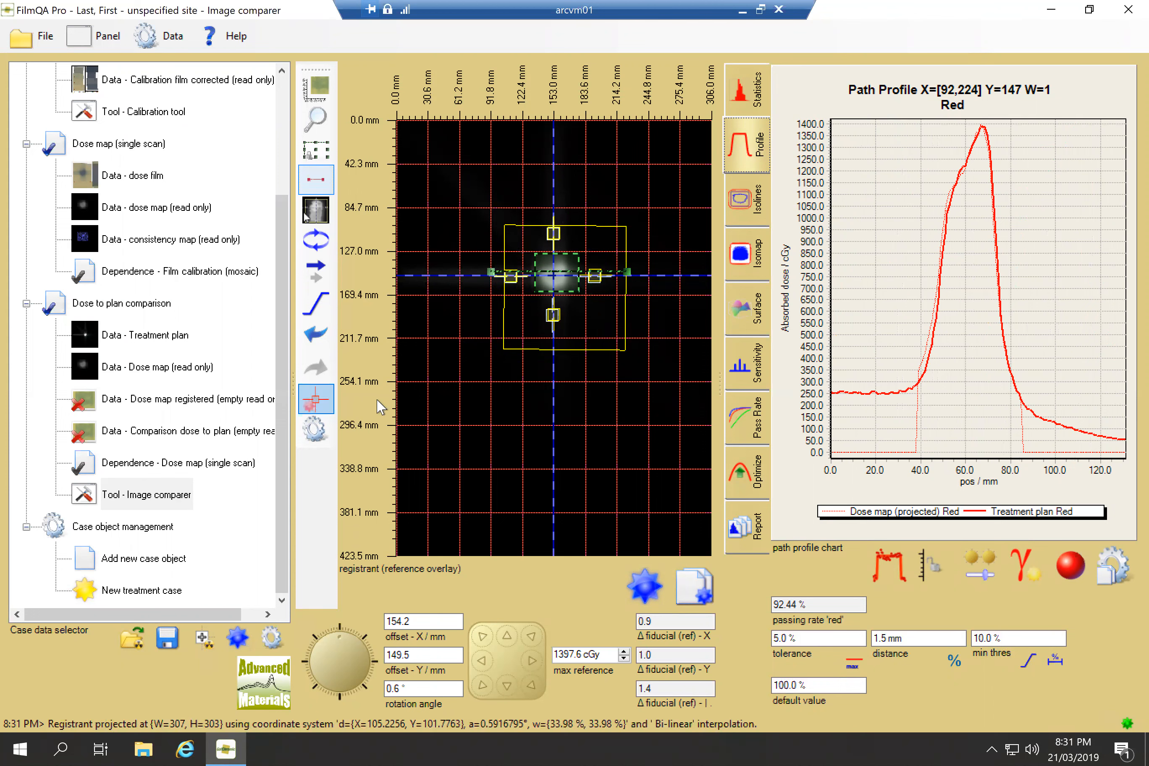
pyautogui.click(451, 402)
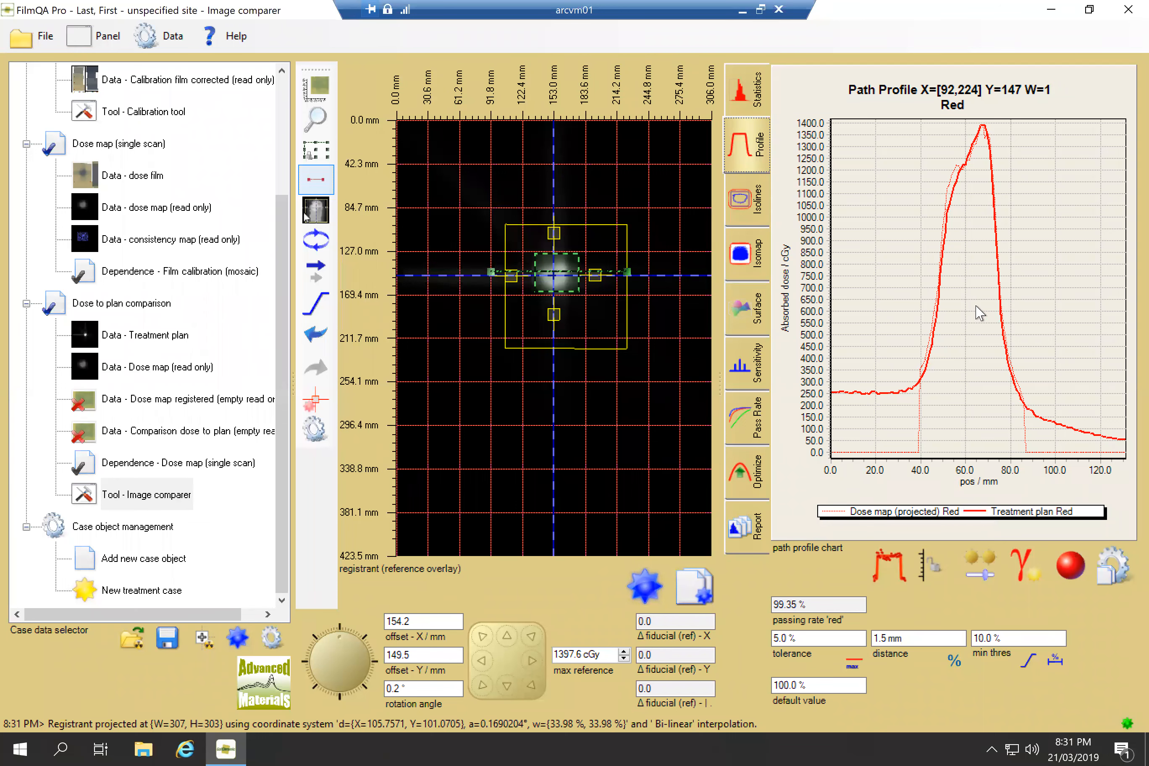
# Generate the comparison report using only the red and green color channels
pyautogui.click(751, 529)
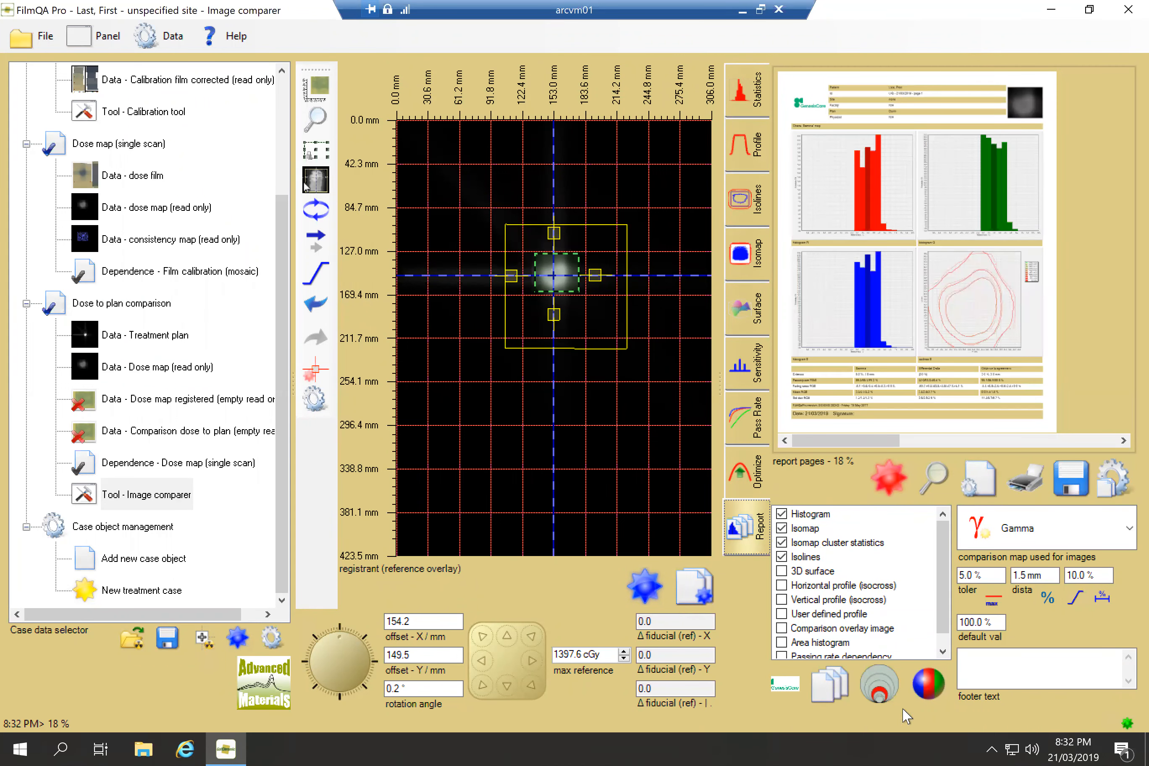
pyautogui.click(925, 684)
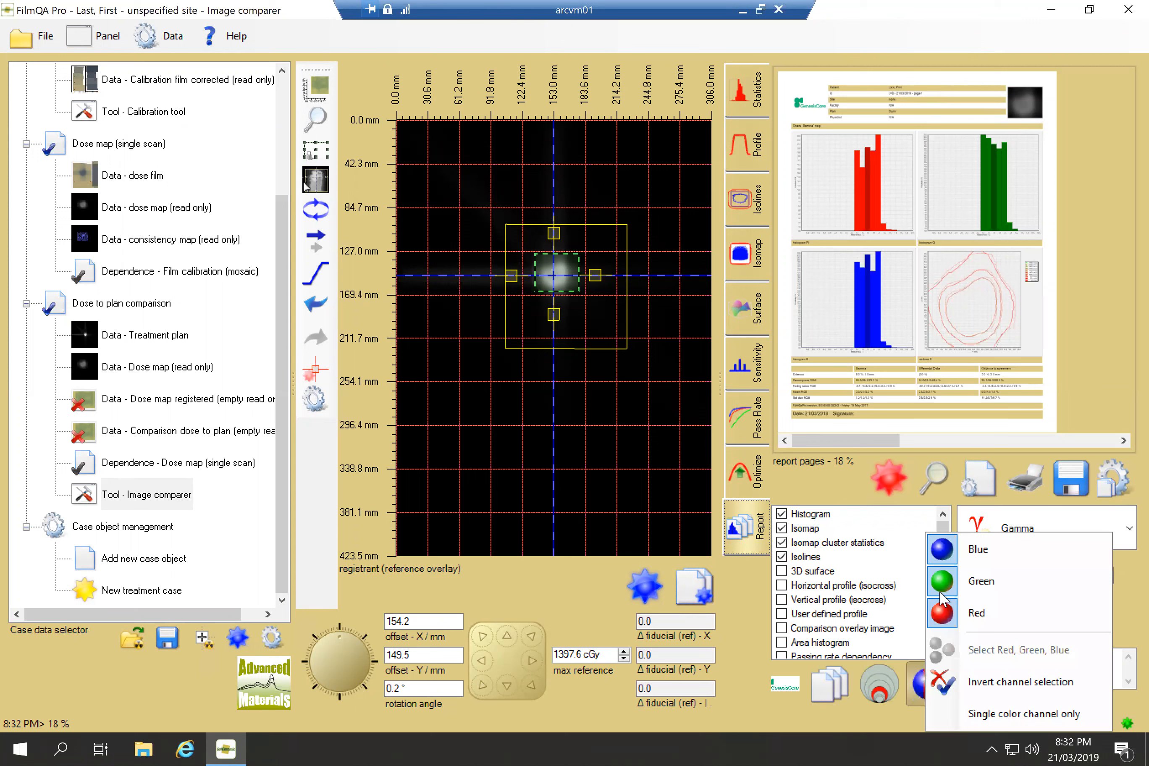
pyautogui.click(942, 613)
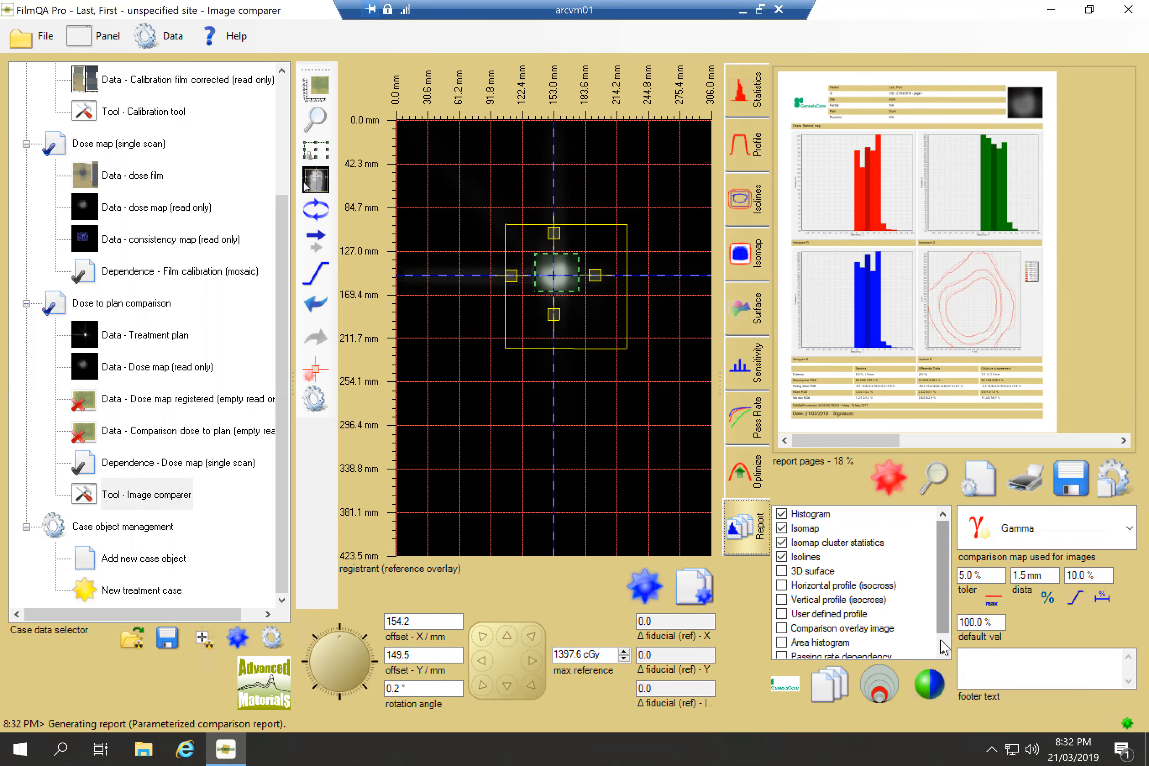
pyautogui.click(928, 686)
pyautogui.click(932, 549)
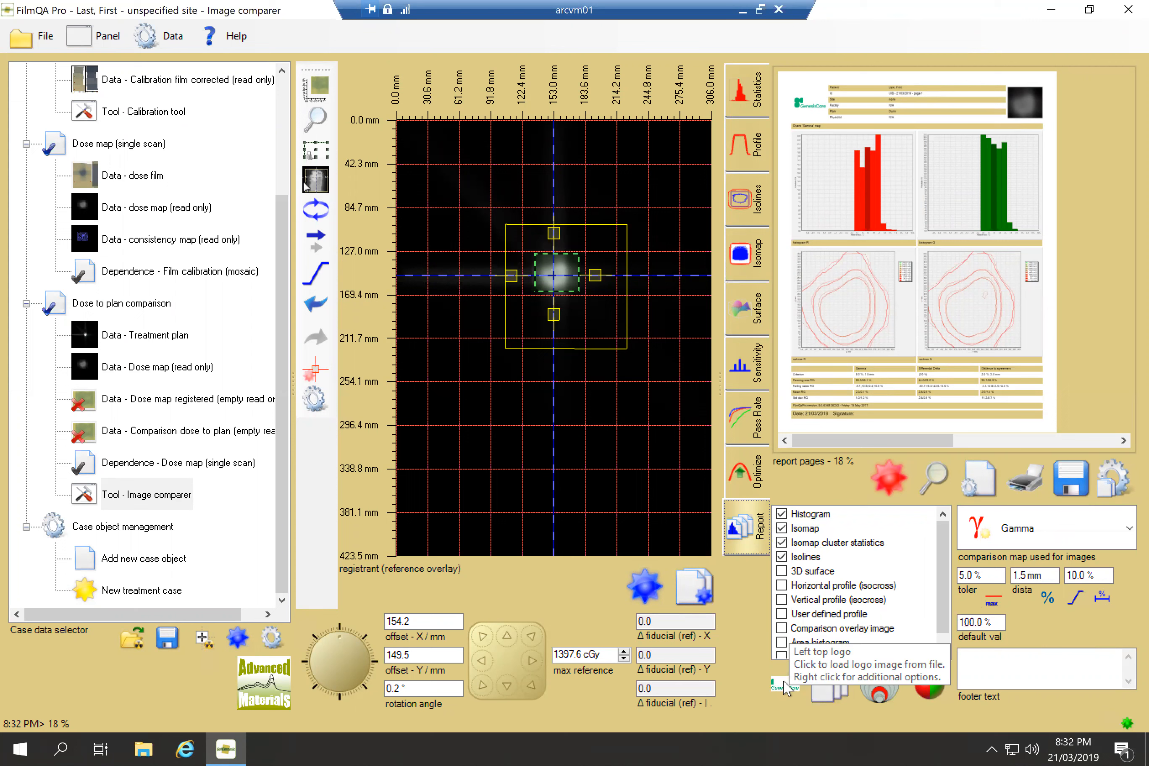
pyautogui.click(786, 702)
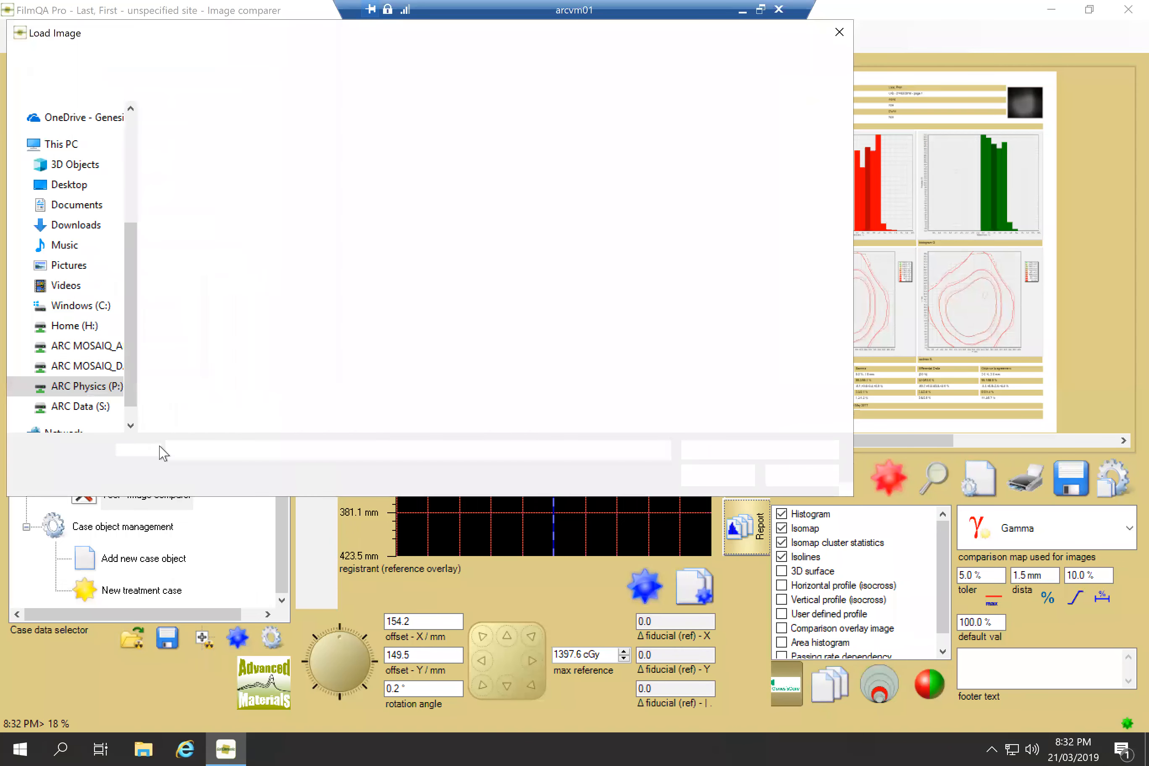
pyautogui.click(462, 64)
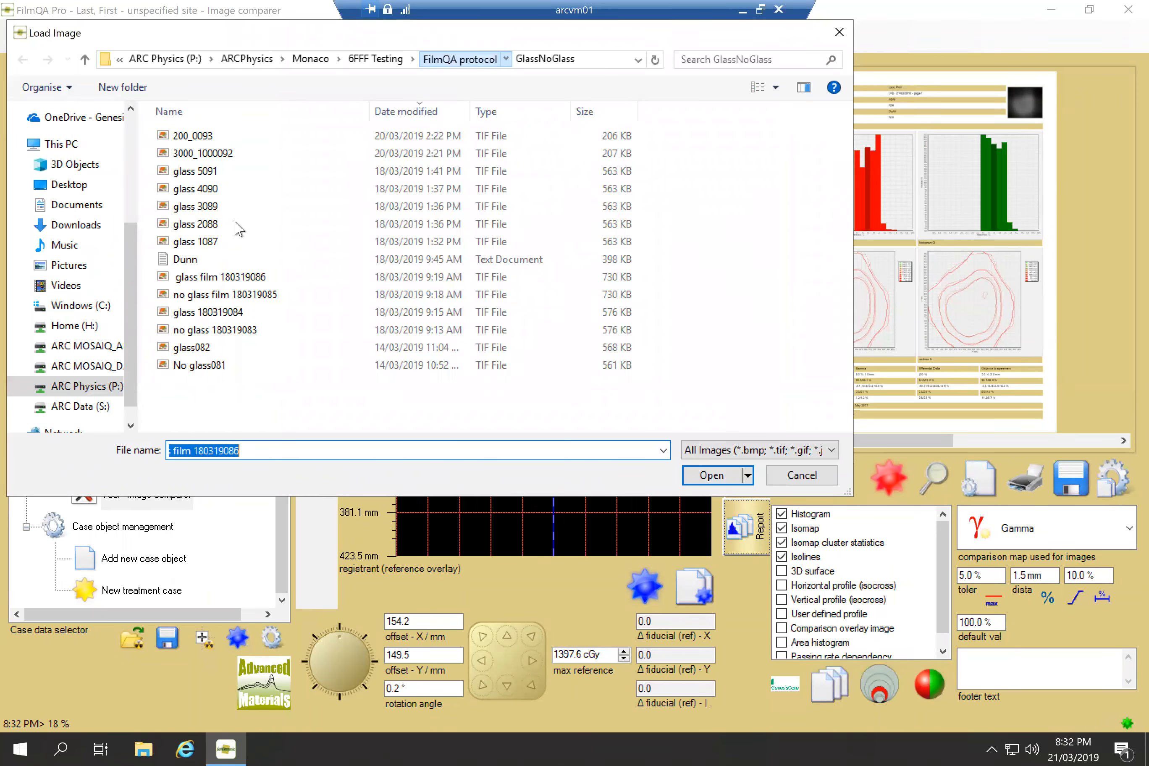
pyautogui.click(218, 192)
pyautogui.click(727, 483)
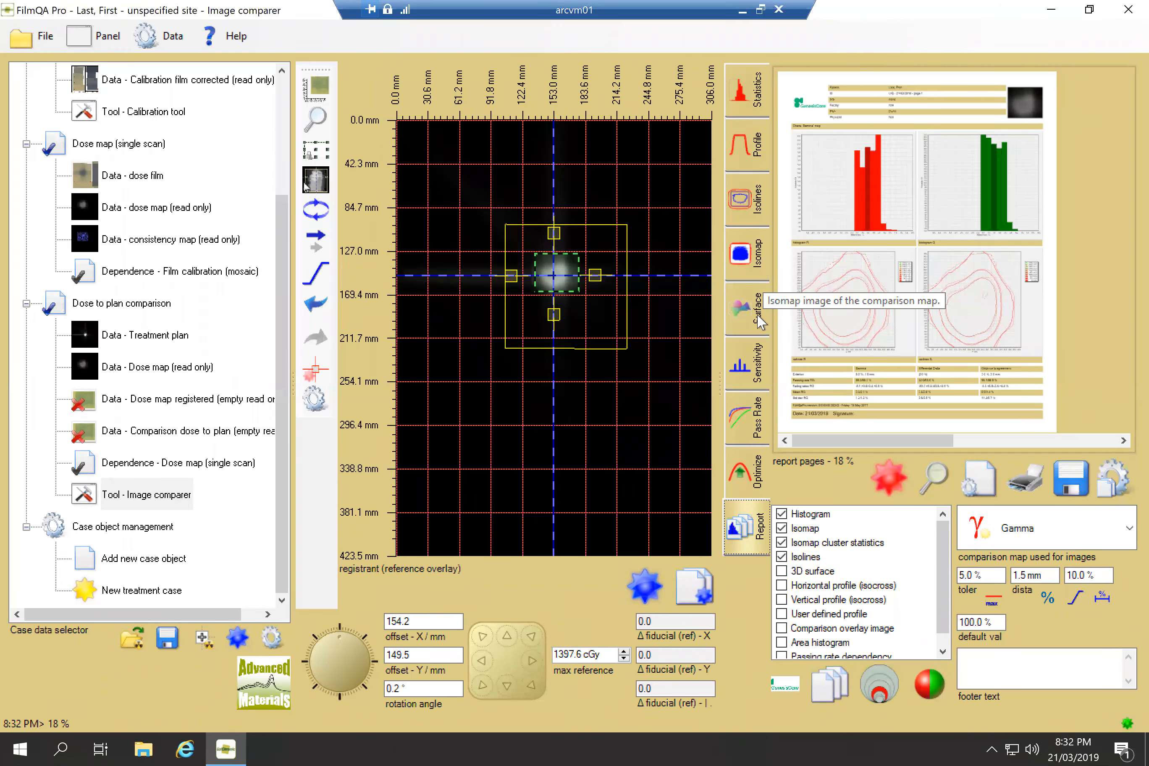
# Set the isoline contour levels to a range from 400 to 2000 cGy and apply them to the isolines chart
pyautogui.click(762, 198)
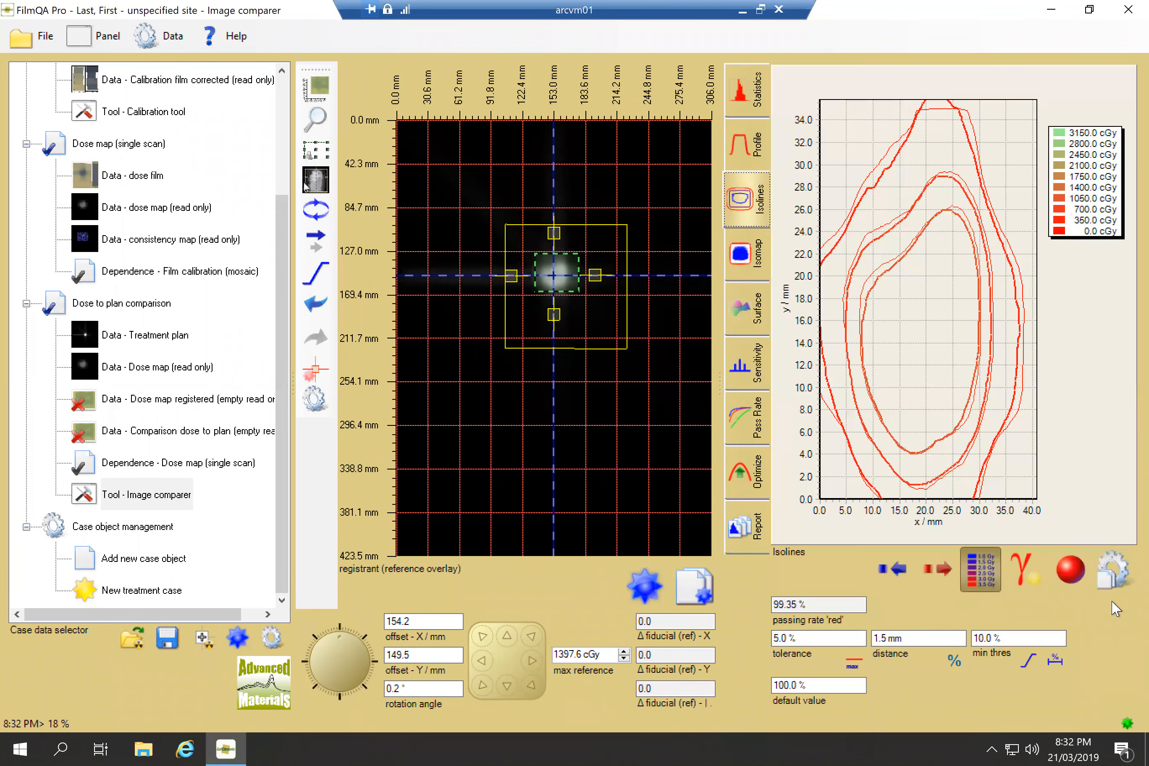
pyautogui.click(985, 568)
pyautogui.click(964, 517)
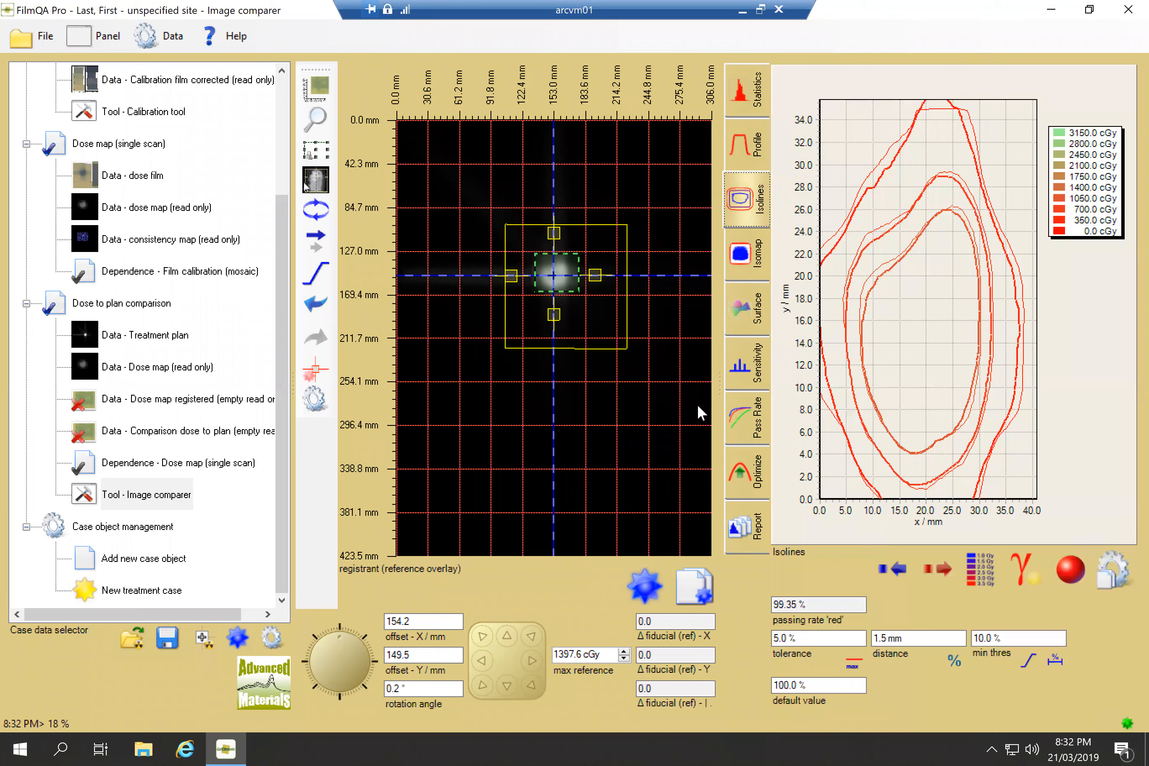
pyautogui.scroll(-2, 666, 276)
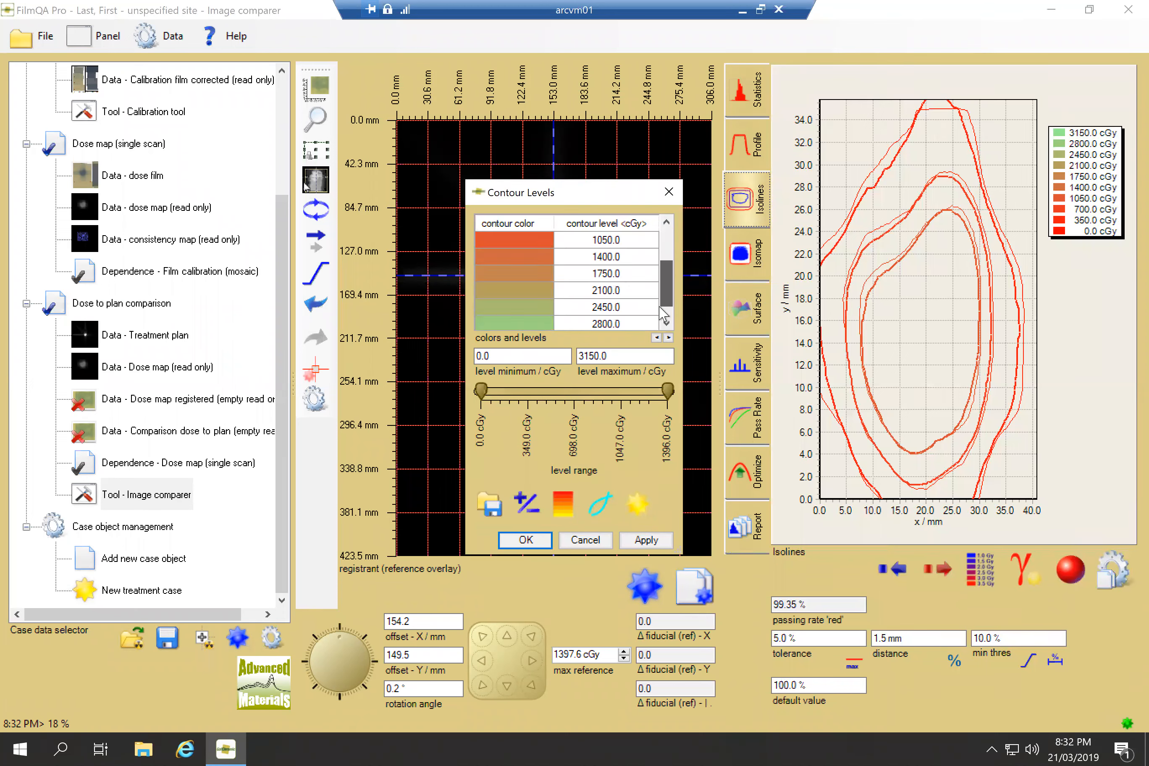
pyautogui.doubleClick(596, 353)
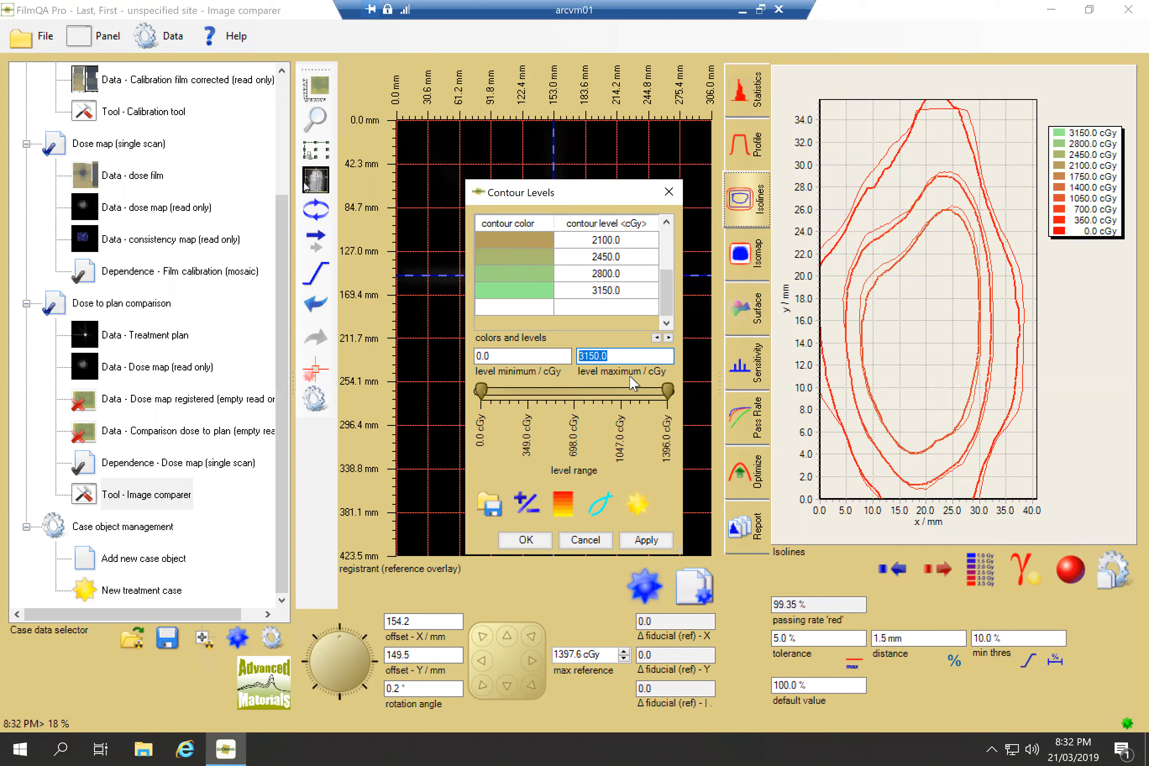
pyautogui.write('2')
pyautogui.press('Return')
pyautogui.doubleClick(481, 356)
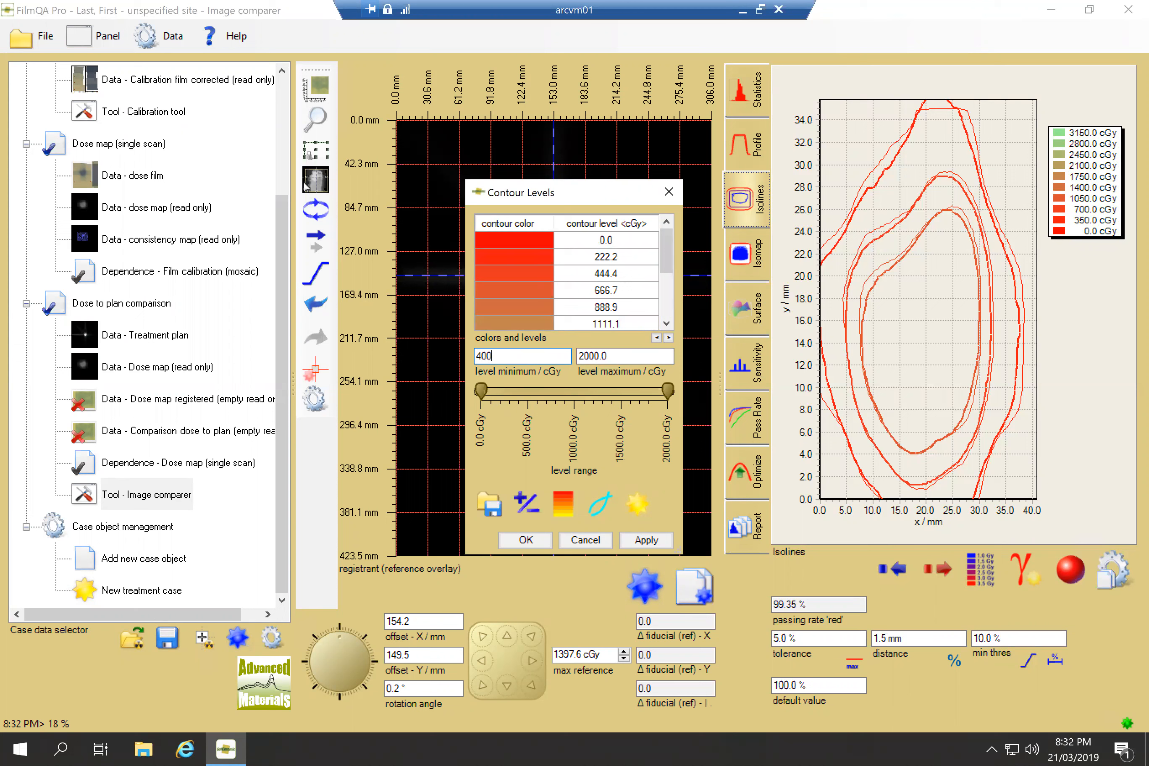
pyautogui.write('400')
pyautogui.press('Return')
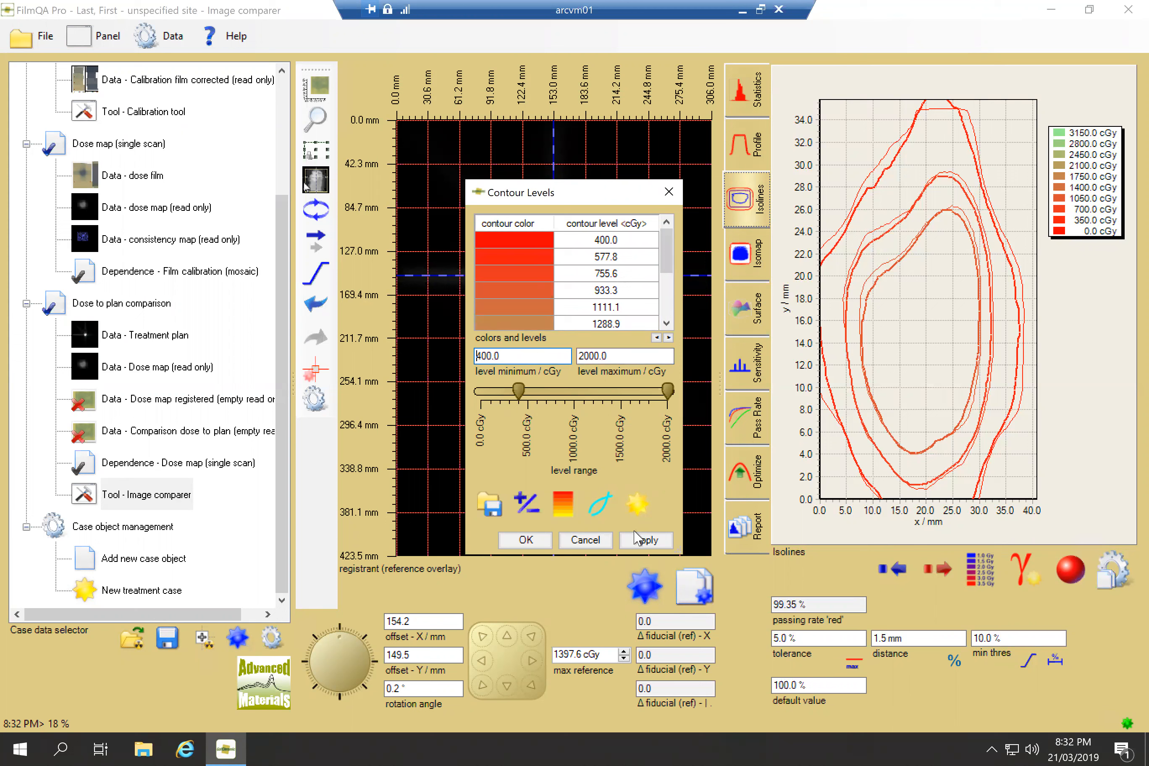
pyautogui.click(640, 541)
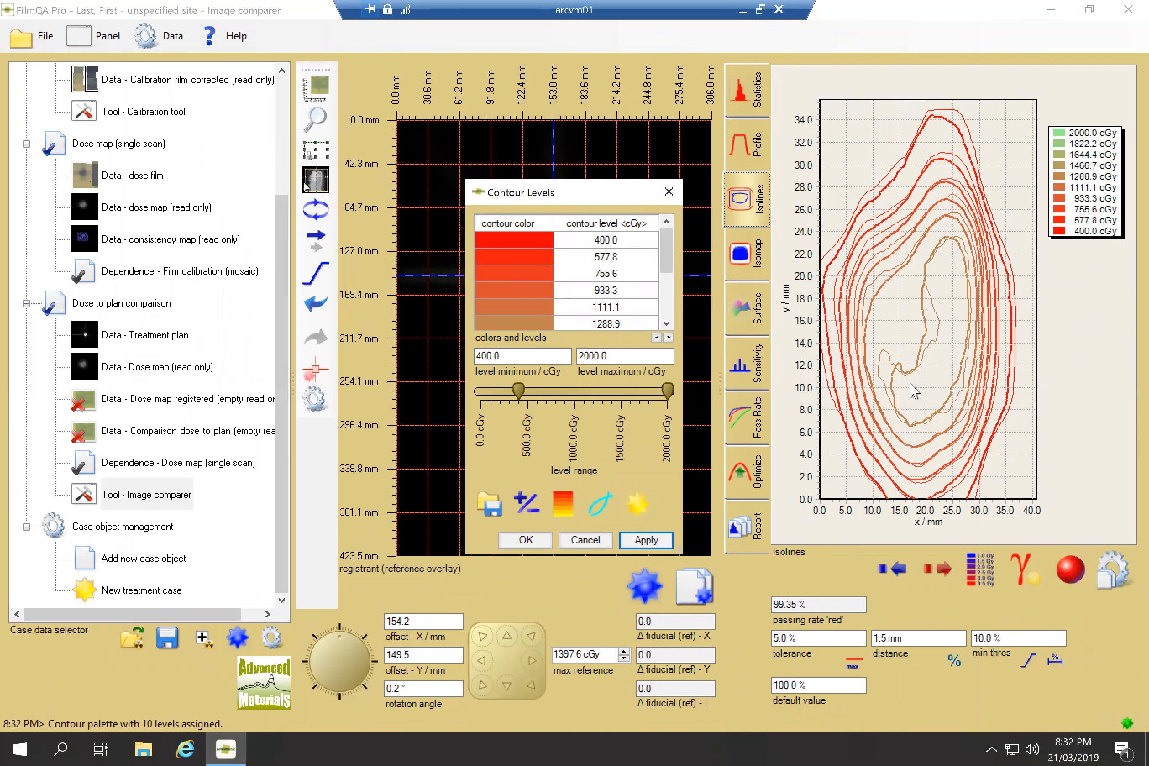
# Change the 755.6 cGy contour's color to light blue and accept the contour levels
pyautogui.click(506, 279)
pyautogui.click(574, 282)
pyautogui.click(580, 279)
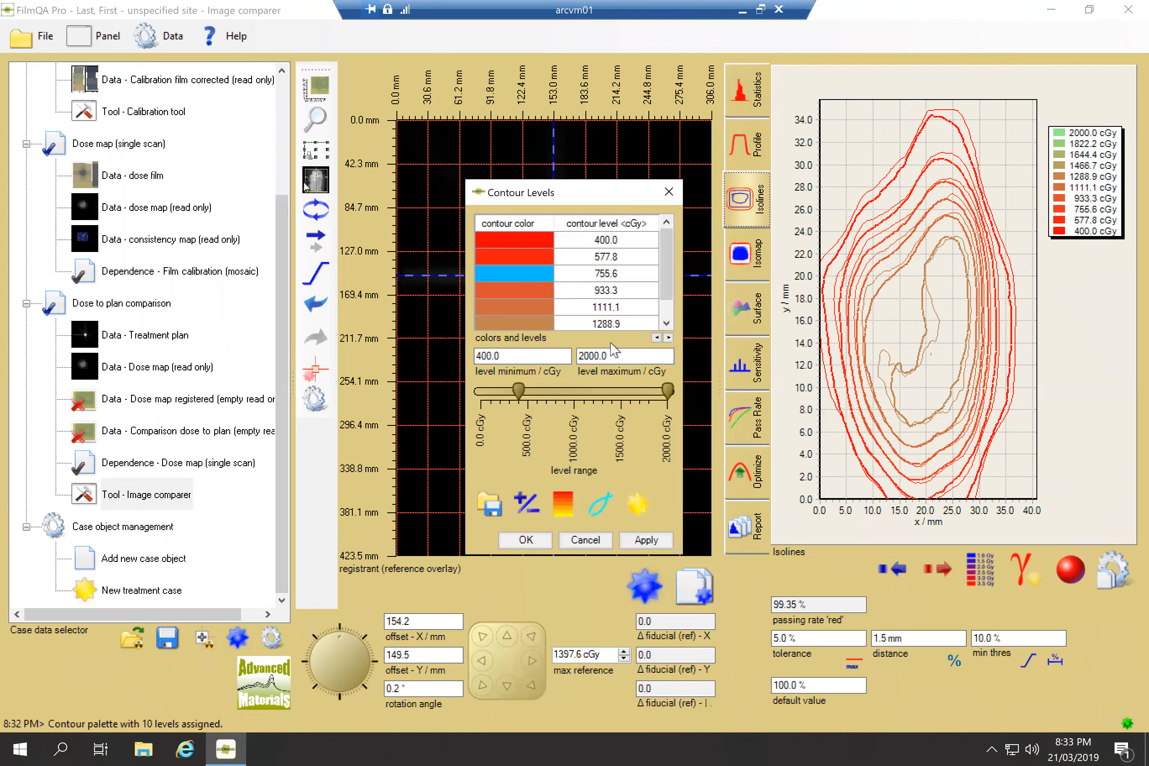
pyautogui.click(648, 541)
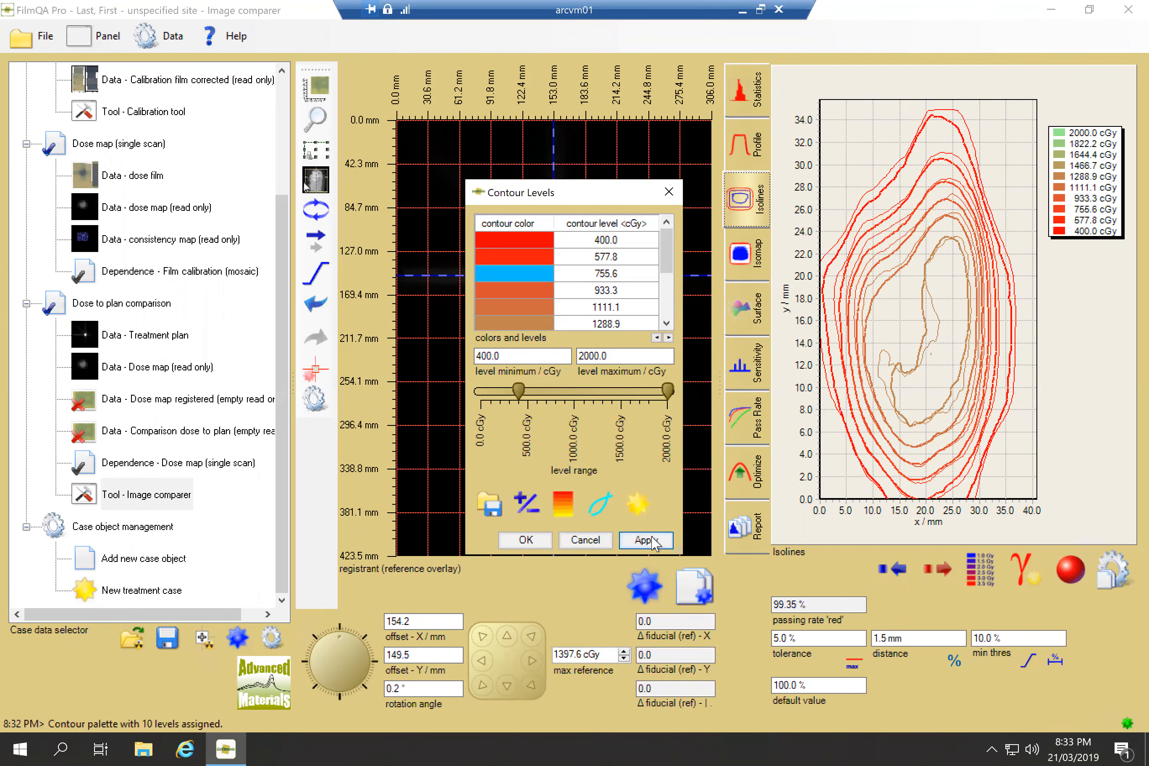
pyautogui.click(623, 272)
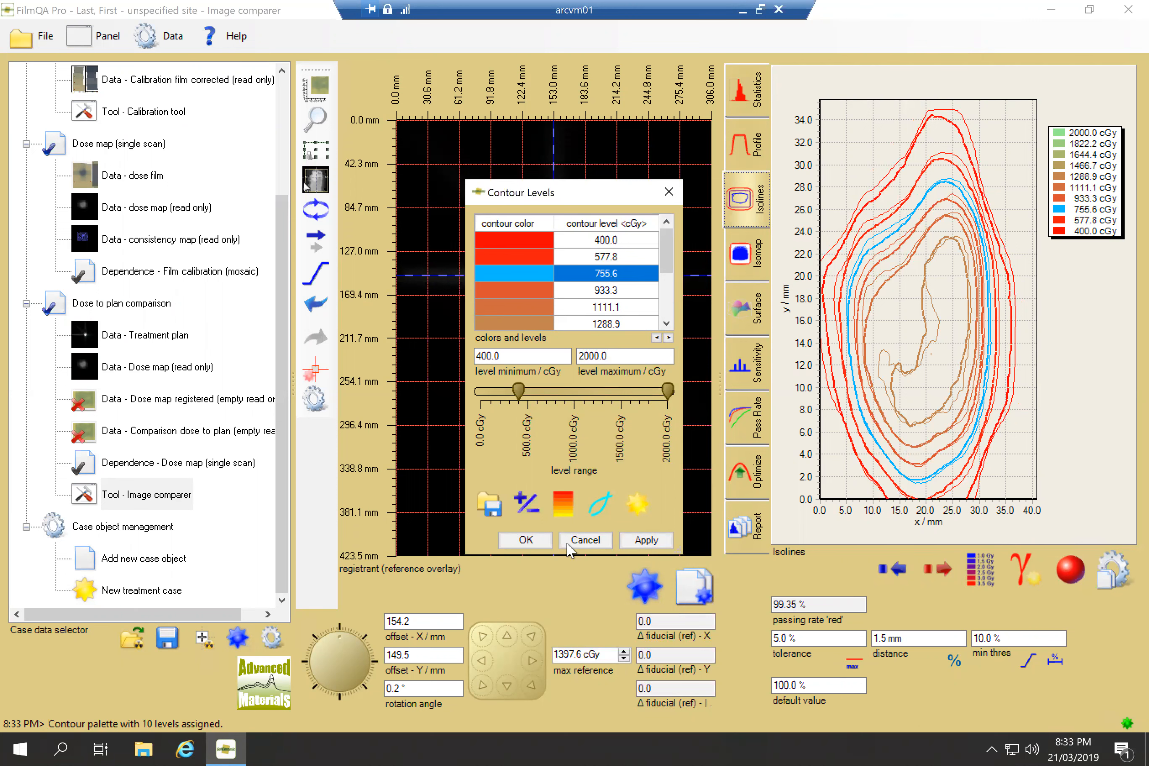
pyautogui.click(521, 540)
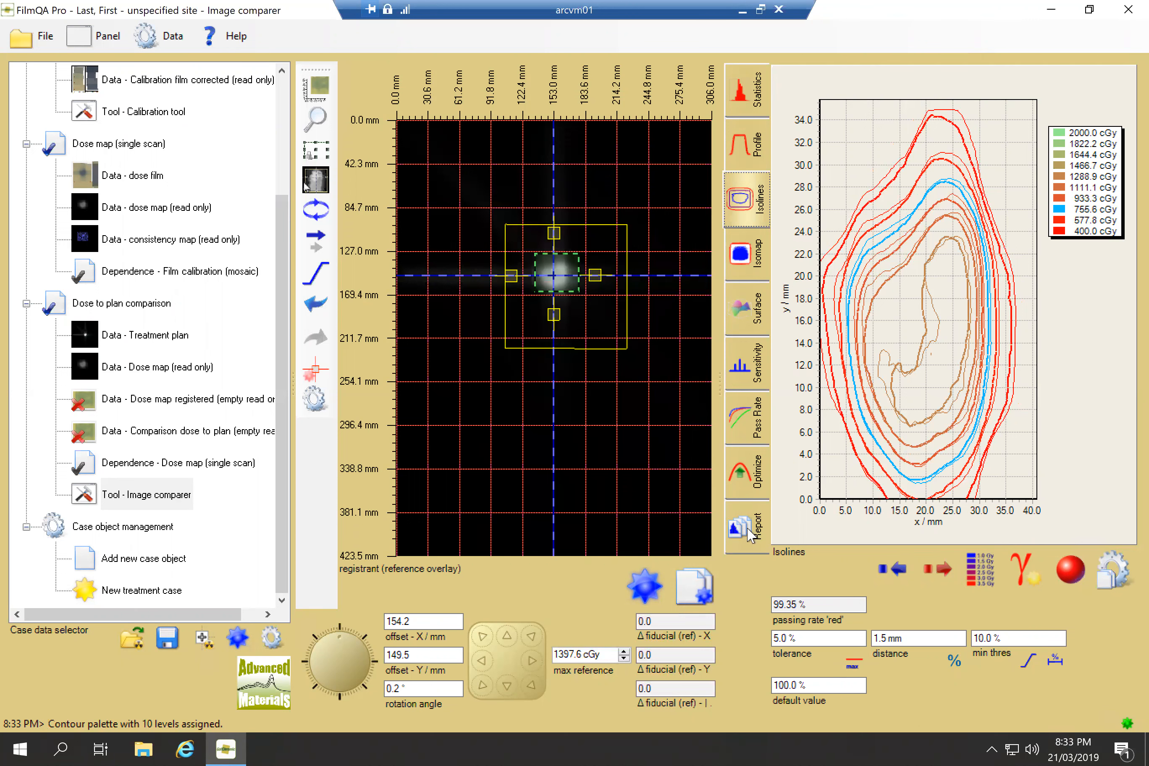
# Exclude the isomap cluster statistics from the comparison report and include the user defined profile
pyautogui.click(749, 537)
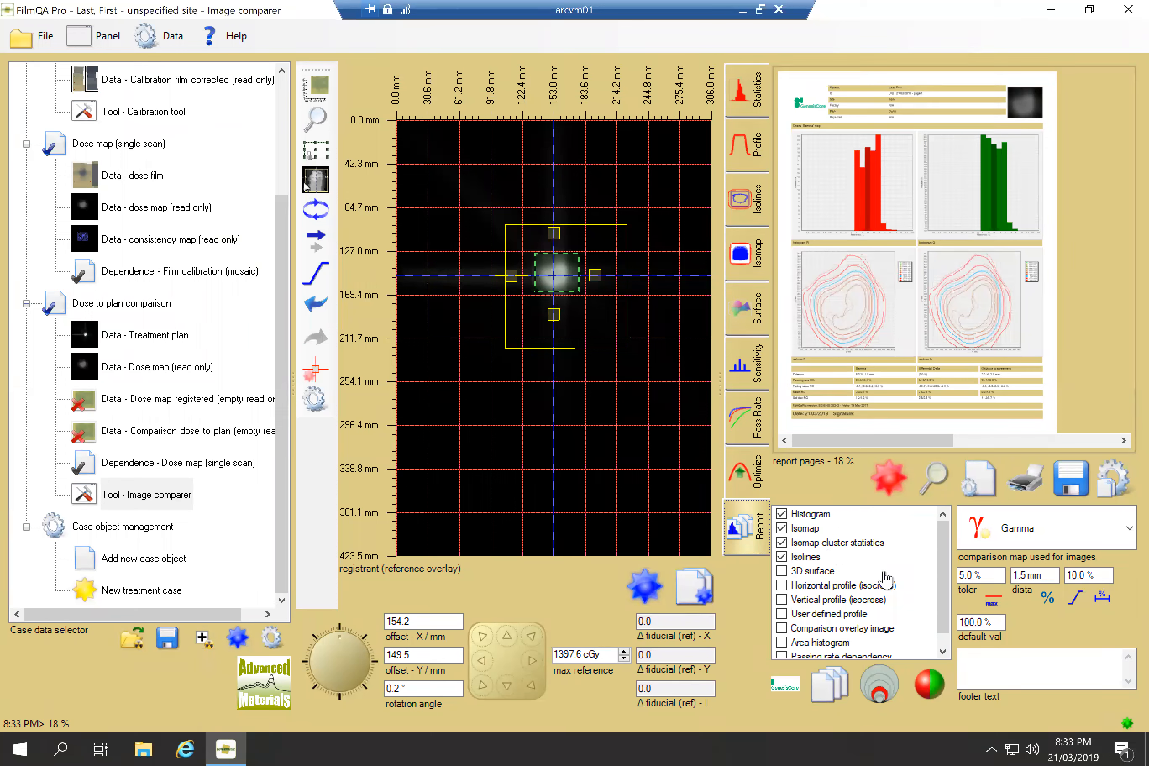
pyautogui.click(781, 542)
pyautogui.click(781, 616)
pyautogui.moveTo(947, 604); pyautogui.dragTo(958, 500)
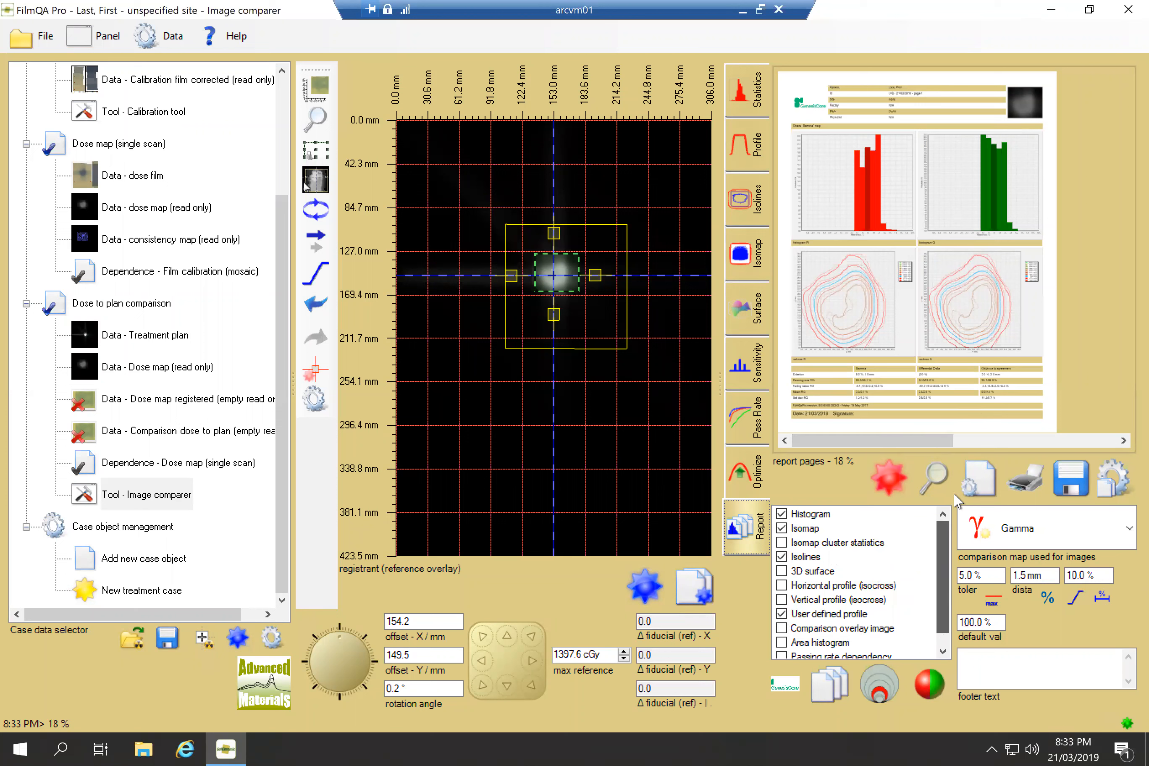
pyautogui.click(1035, 485)
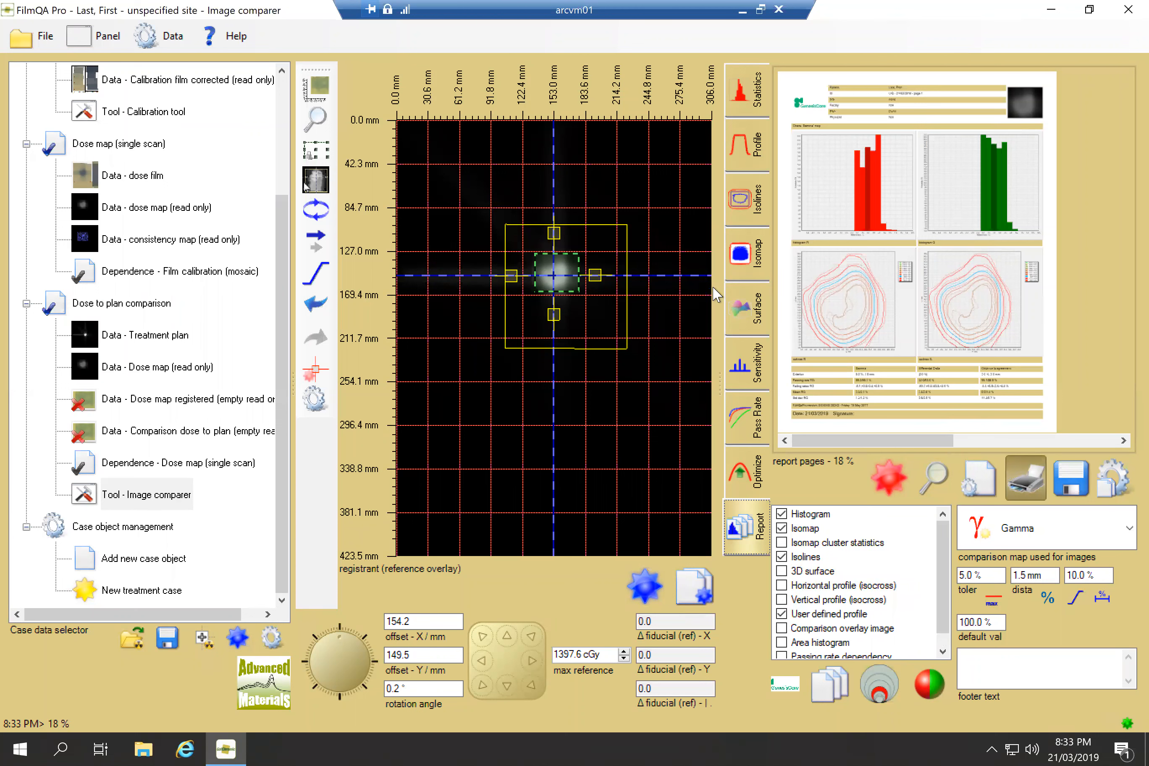
pyautogui.click(649, 407)
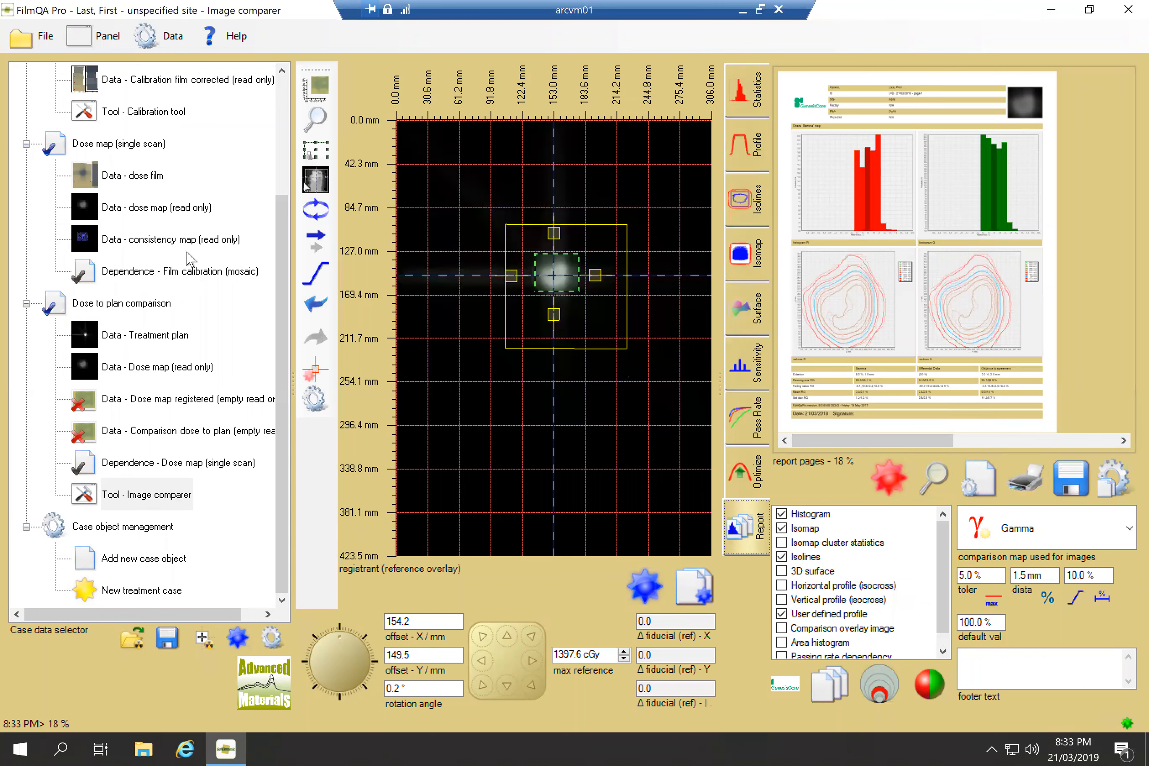